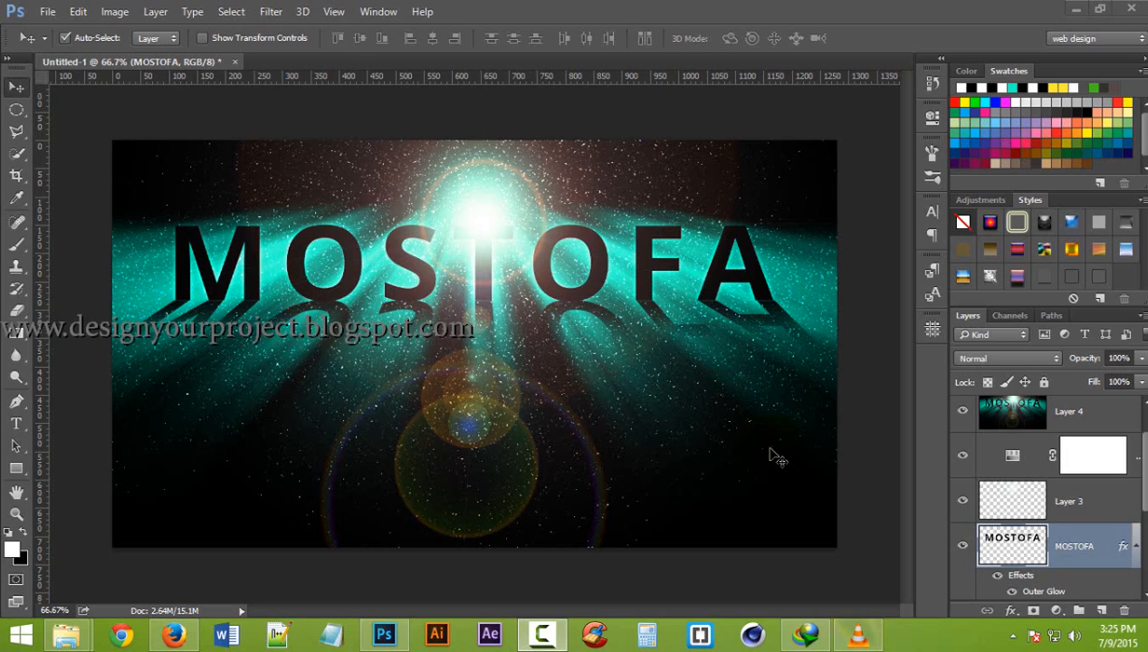
{"action": "left_click_drag", "start_coordinate": [692, 250], "coordinate": [665, 263]}
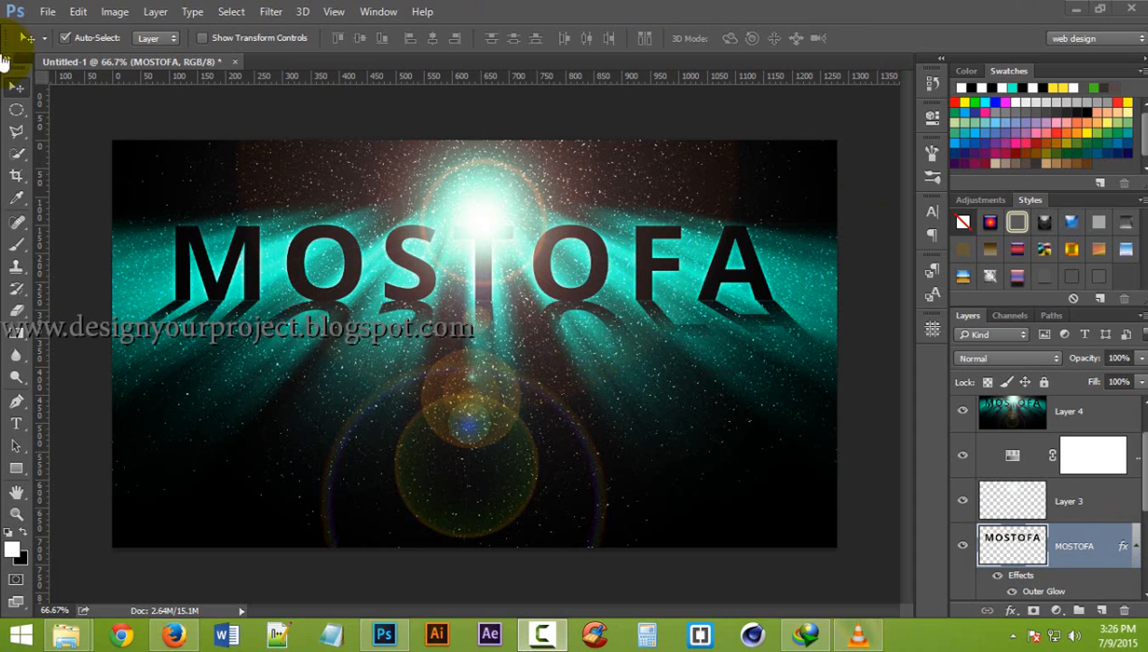
{"action": "left_click", "coordinate": [48, 11]}
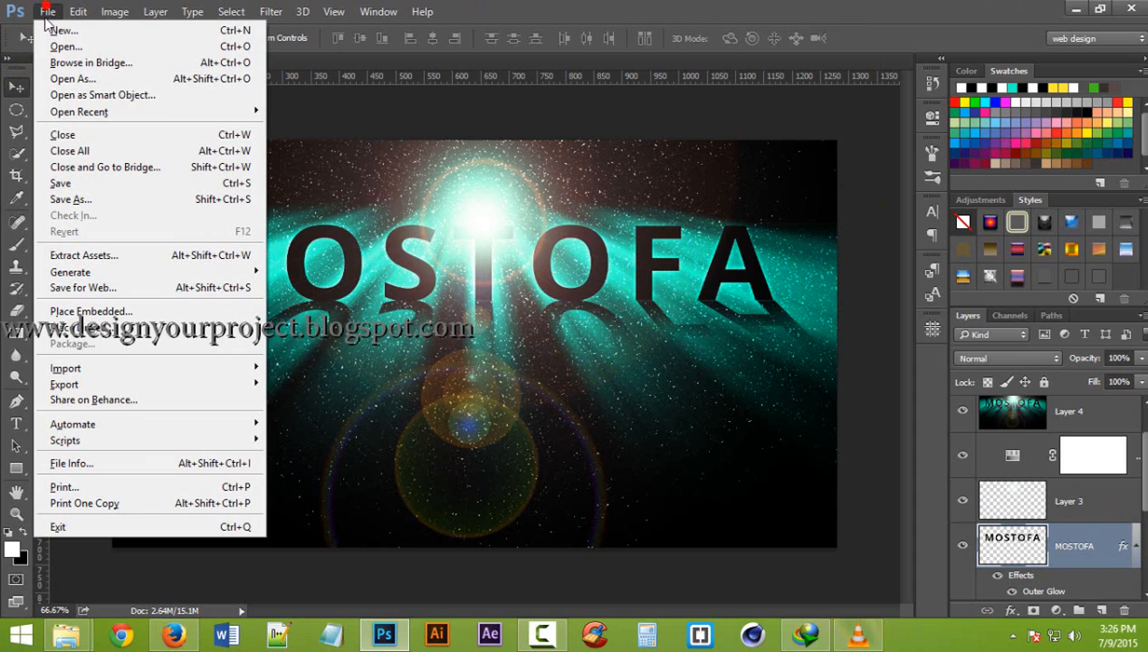
{"action": "left_click", "coordinate": [184, 36]}
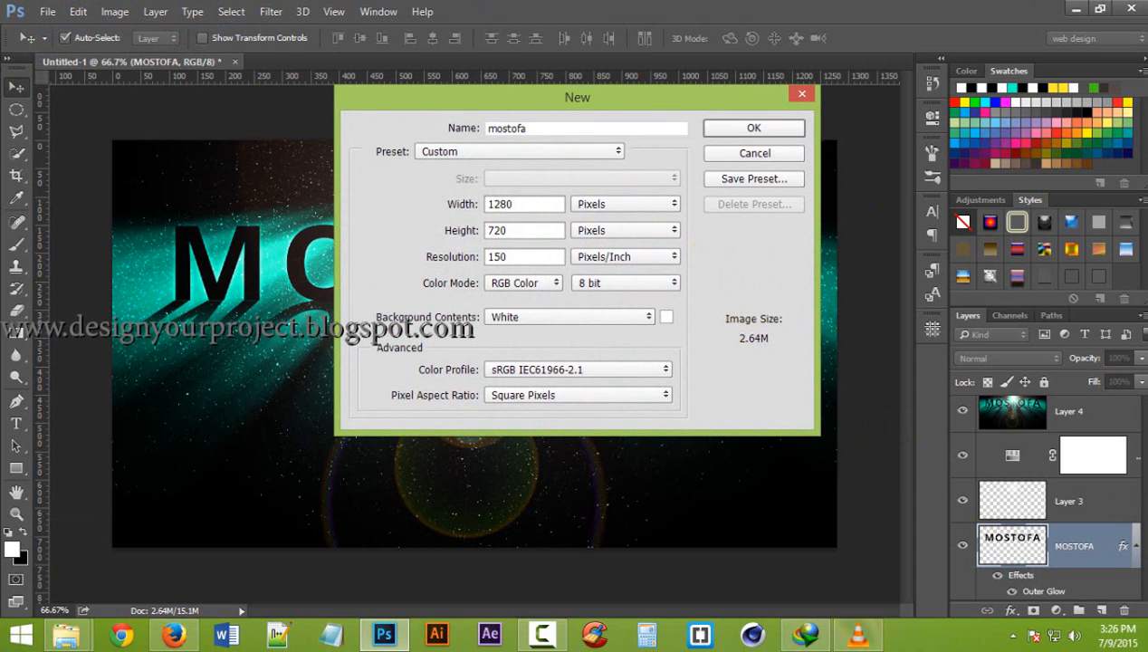
{"action": "key", "text": "Return"}
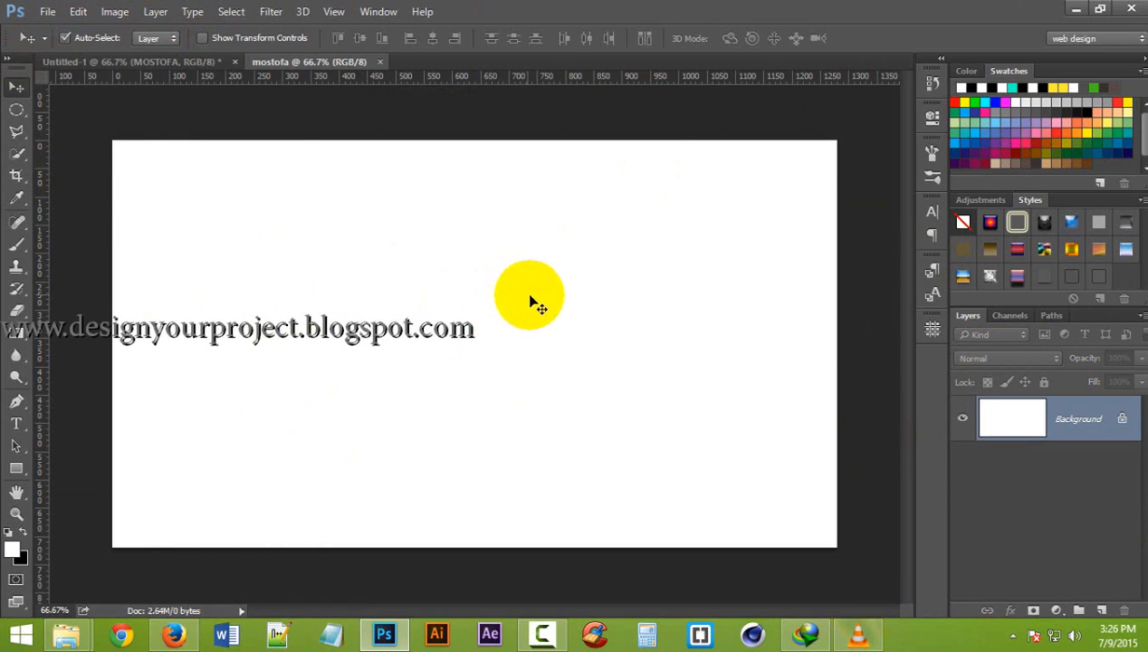
{"action": "left_click", "coordinate": [381, 62]}
Step: Create a new 1280 × 720 pixel RGB document at 150 pixels/inch with a white background, named with the designer's name
{"action": "left_click", "coordinate": [45, 11]}
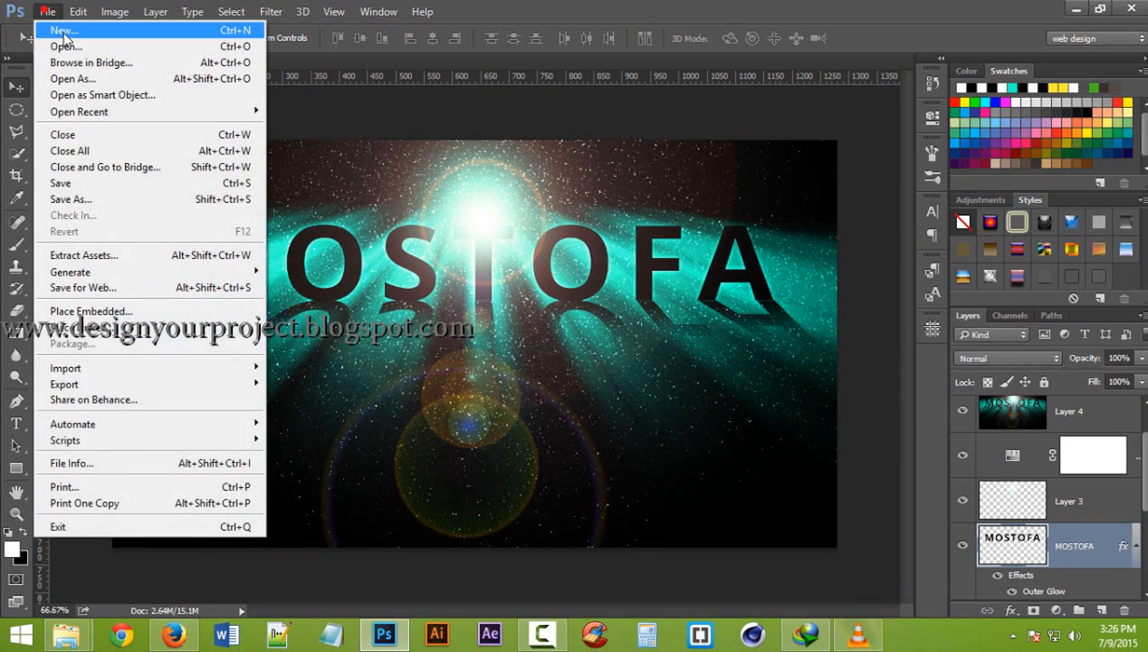
{"action": "left_click", "coordinate": [64, 32]}
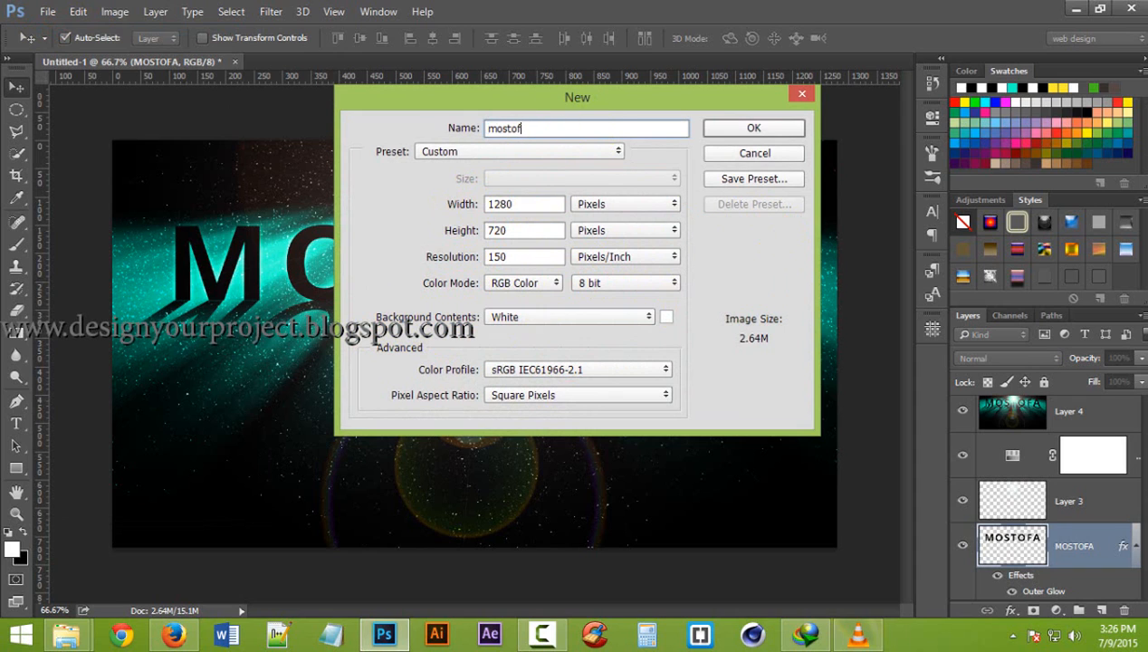
{"action": "key", "text": "Return"}
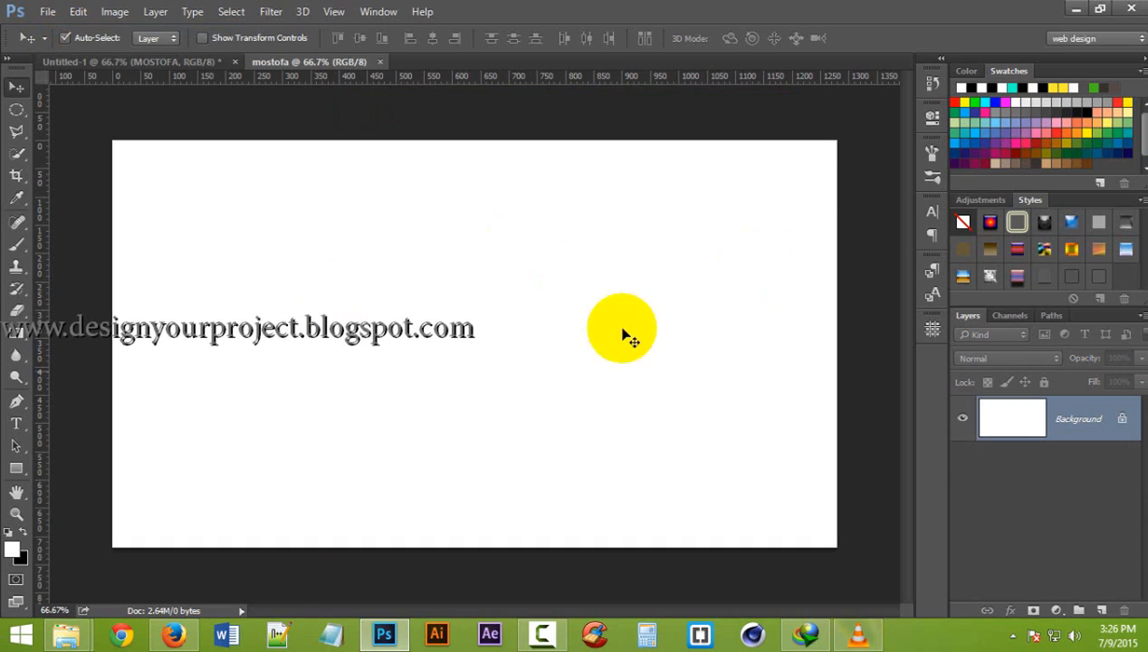
Step: Fill the white background with black using the Paint Bucket tool
{"action": "left_click", "coordinate": [16, 333]}
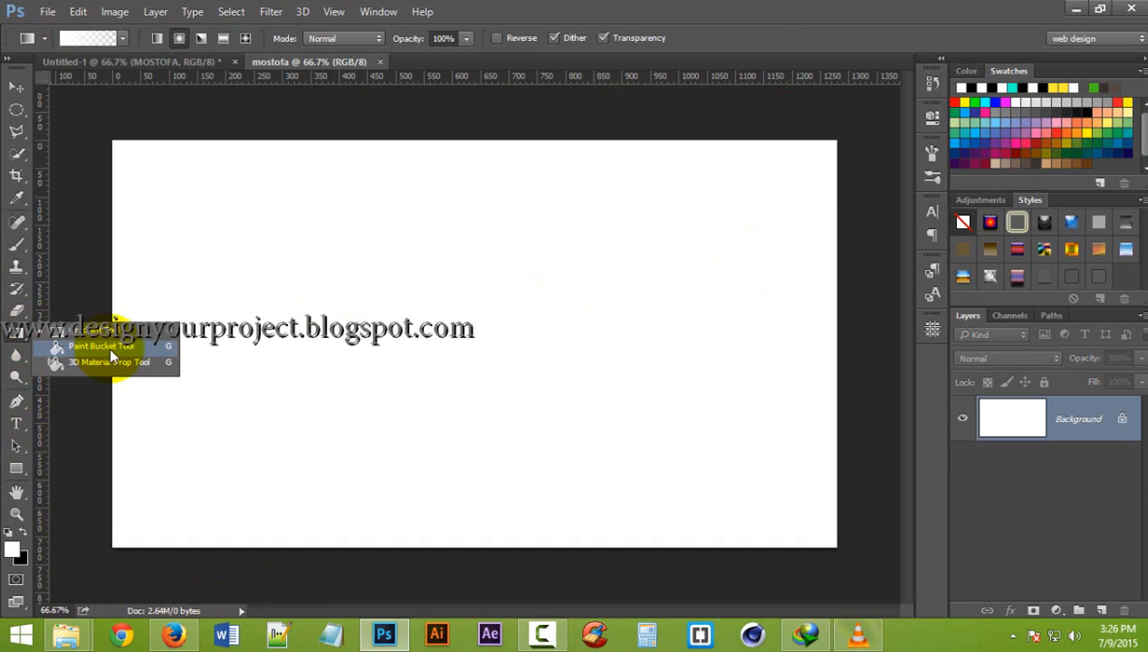
{"action": "left_click", "coordinate": [142, 344]}
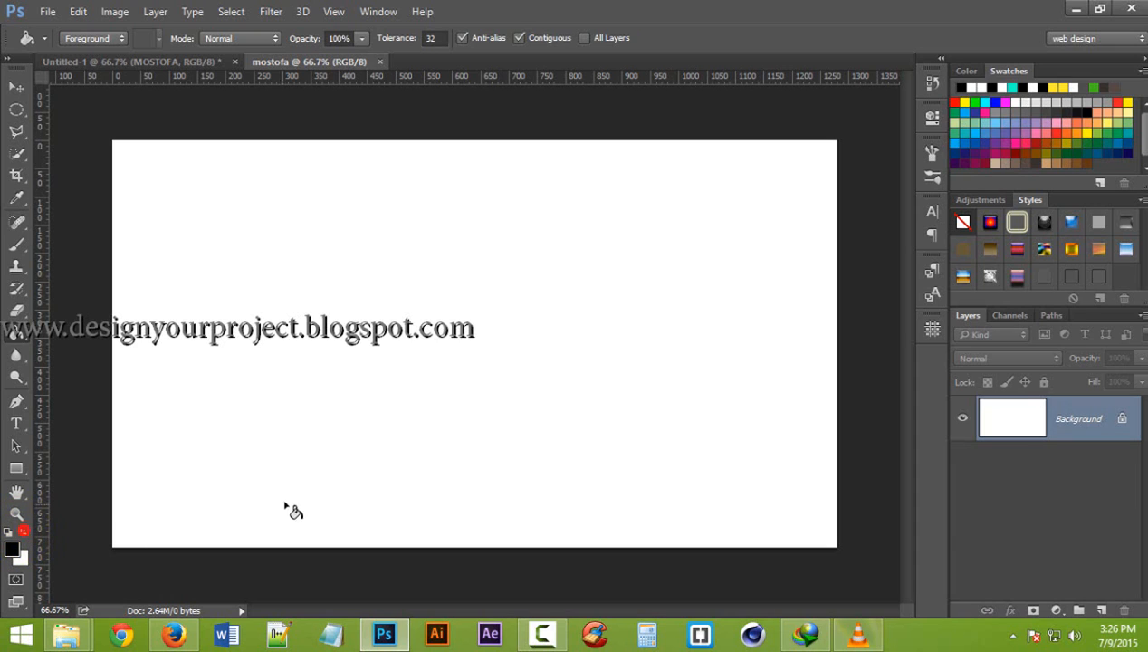
{"action": "key", "text": "d"}
{"action": "left_click", "coordinate": [500, 313]}
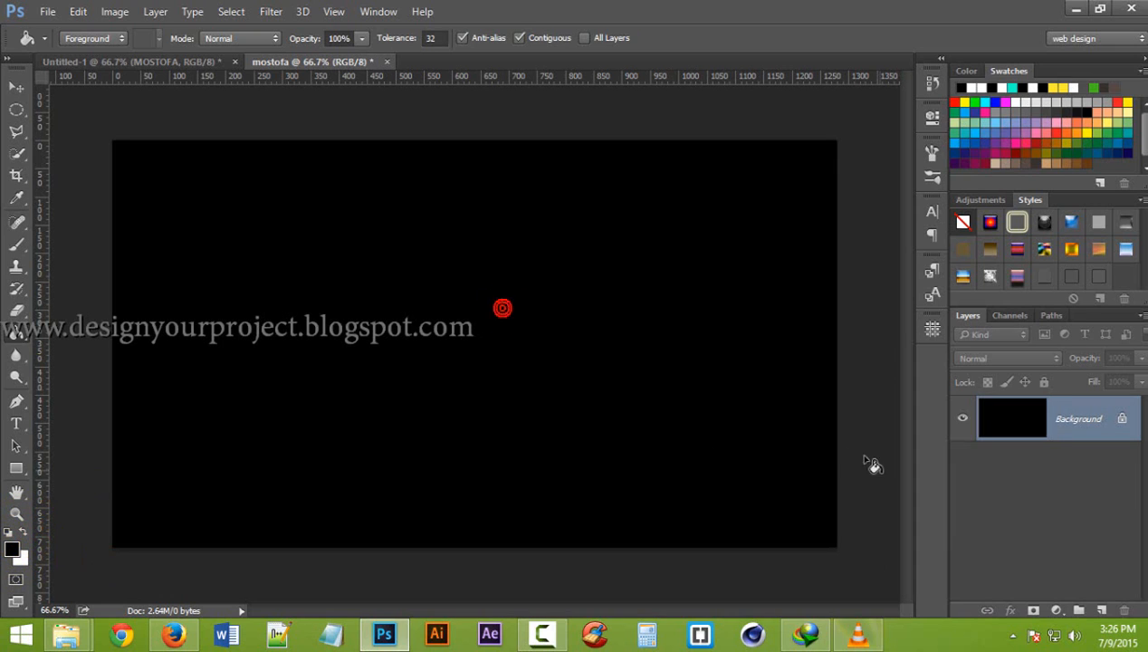
Step: Add the designer's name in capitals as white (#ffffff) Open Sans Bold text at 80 pt on the black canvas
{"action": "left_click", "coordinate": [16, 423]}
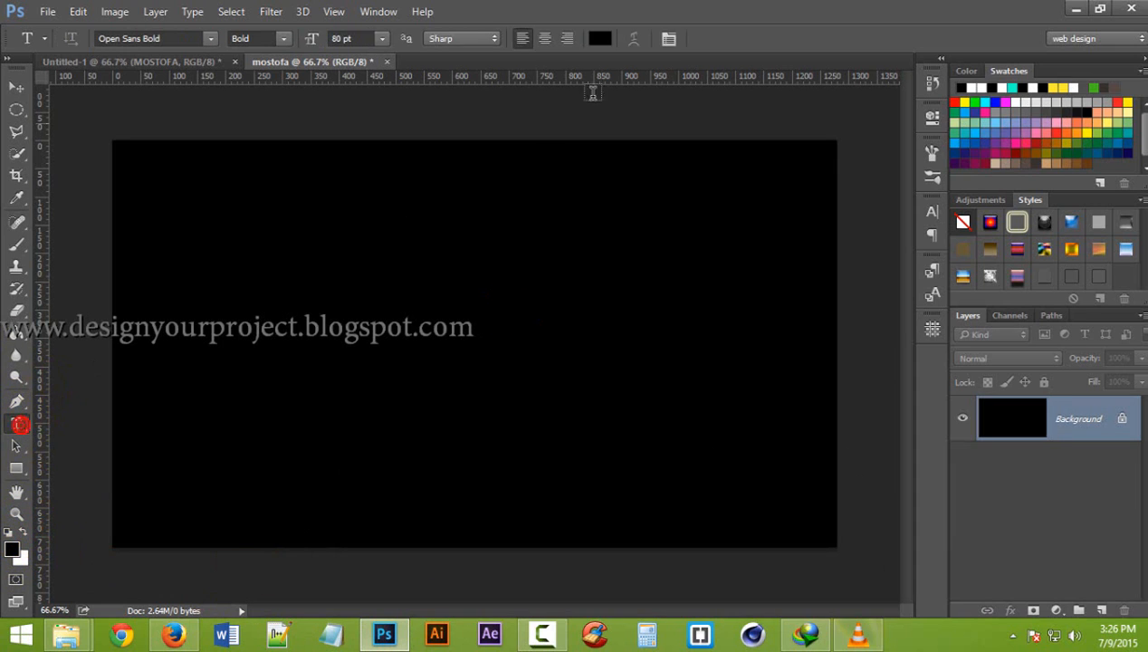
{"action": "left_click", "coordinate": [601, 39]}
{"action": "left_click", "coordinate": [580, 111]}
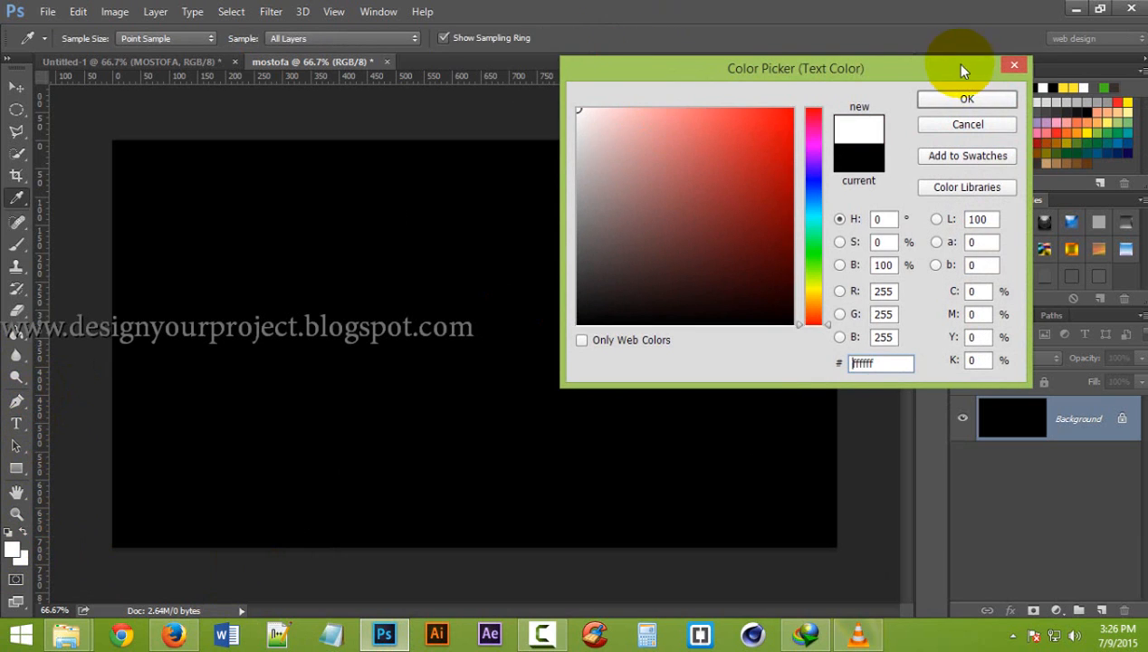
{"action": "left_click", "coordinate": [939, 100]}
{"action": "left_click", "coordinate": [319, 322]}
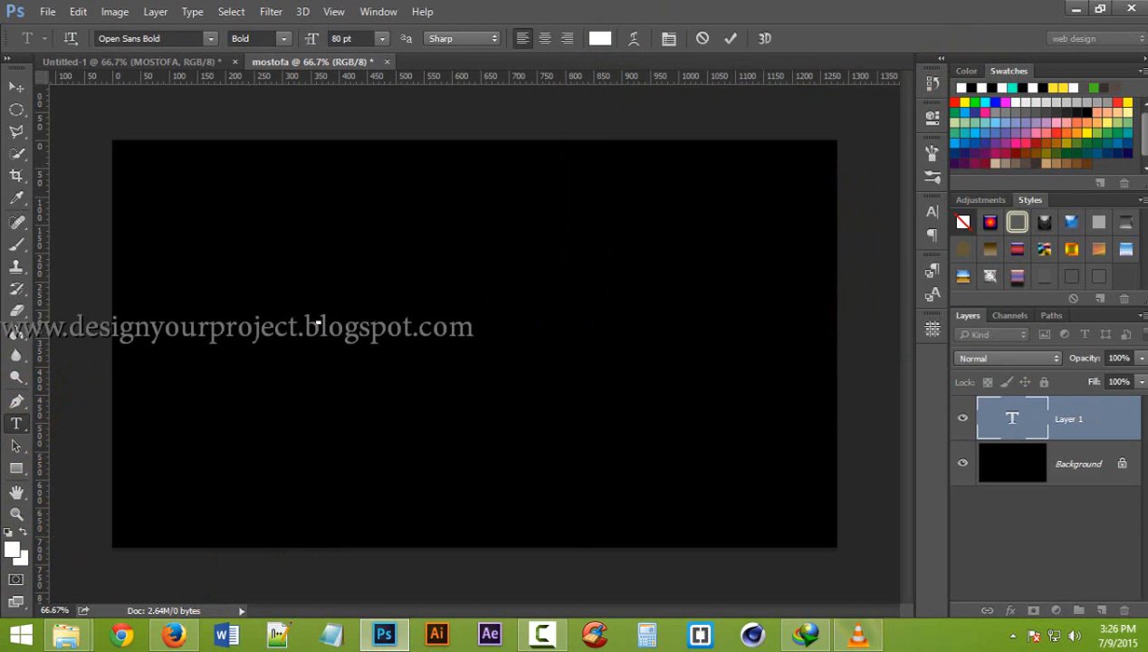
{"action": "type", "text": "MOSTOFA"}
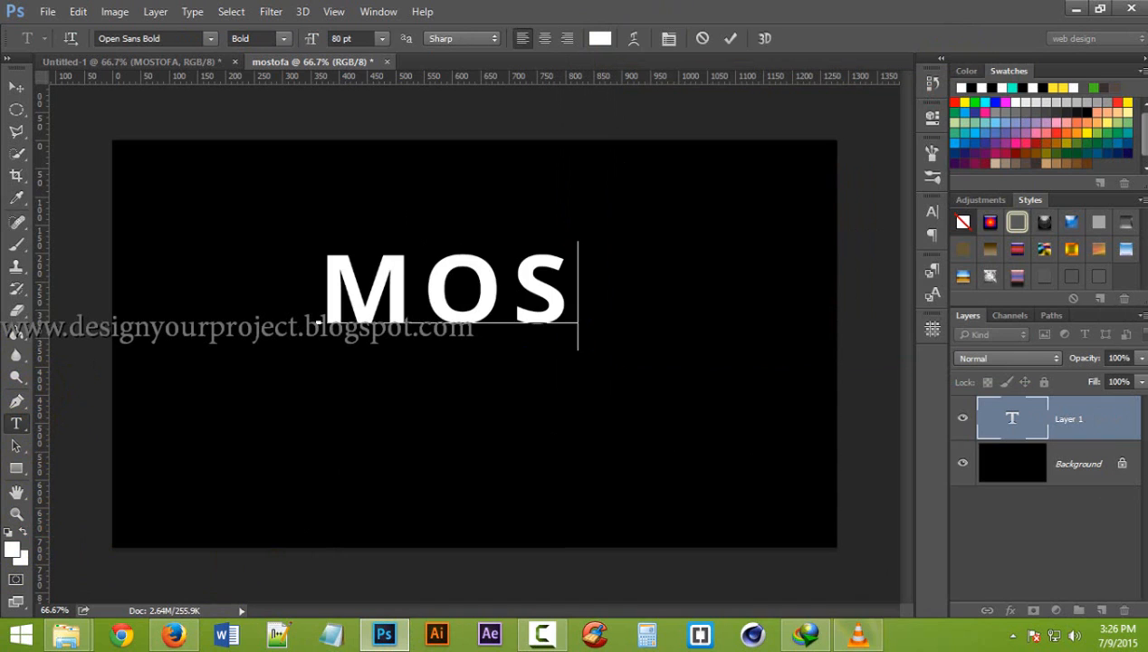
Step: Commit the text and move it to the middle of the canvas, slightly above the vertical center
{"action": "left_click", "coordinate": [15, 86]}
{"action": "left_click_drag", "start_coordinate": [486, 286], "coordinate": [373, 297]}
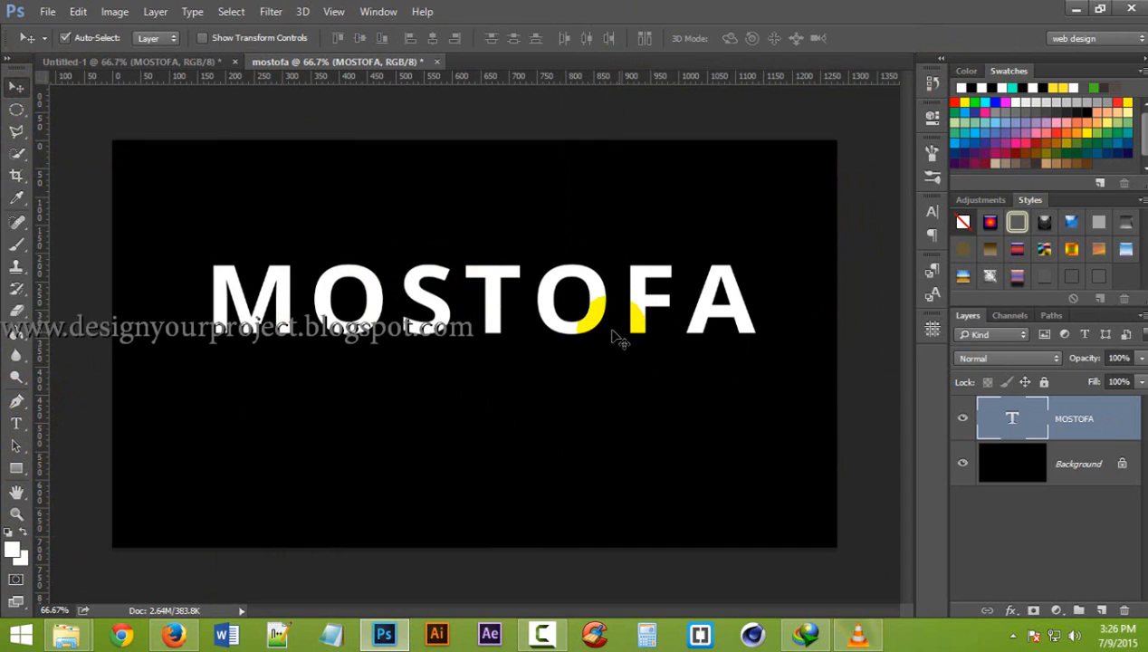
{"action": "left_click_drag", "start_coordinate": [590, 314], "coordinate": [594, 305]}
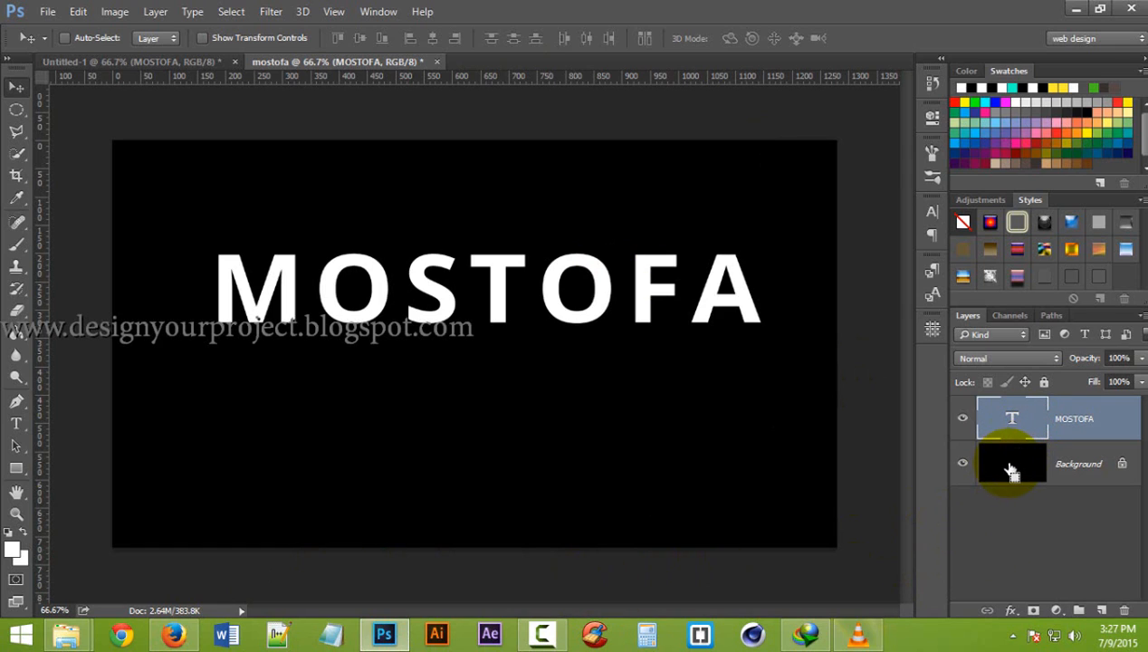
Step: Convert the locked background into a regular layer and center the text horizontally against the full-canvas selection, leaving nothing selected
{"action": "double_click", "coordinate": [1123, 465]}
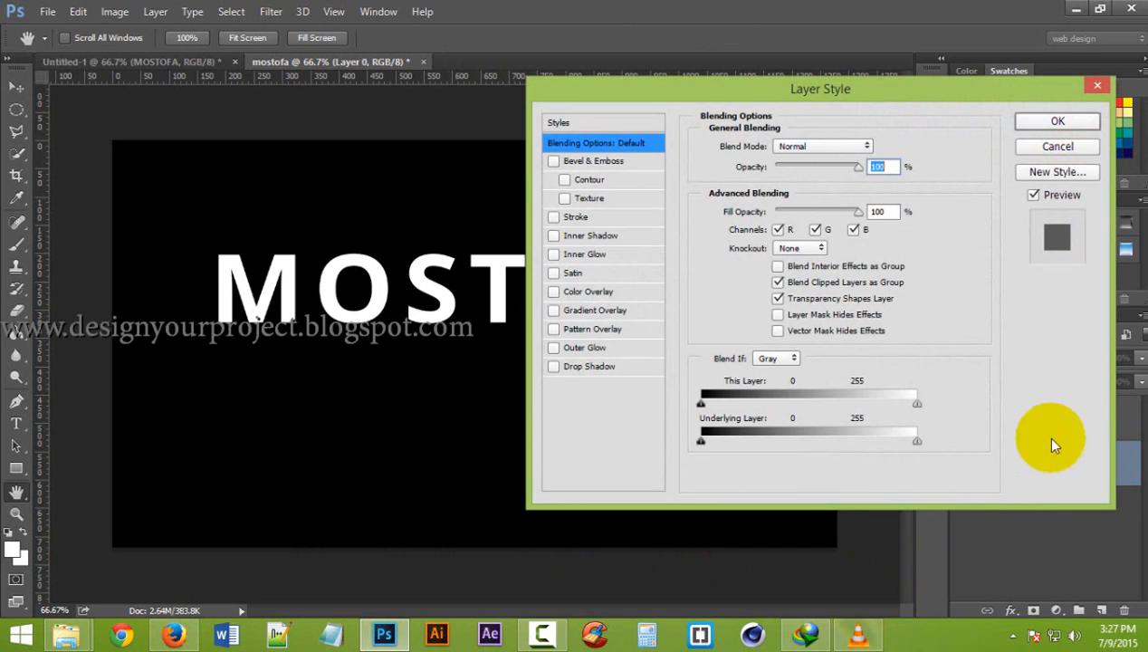
{"action": "left_click", "coordinate": [1068, 149]}
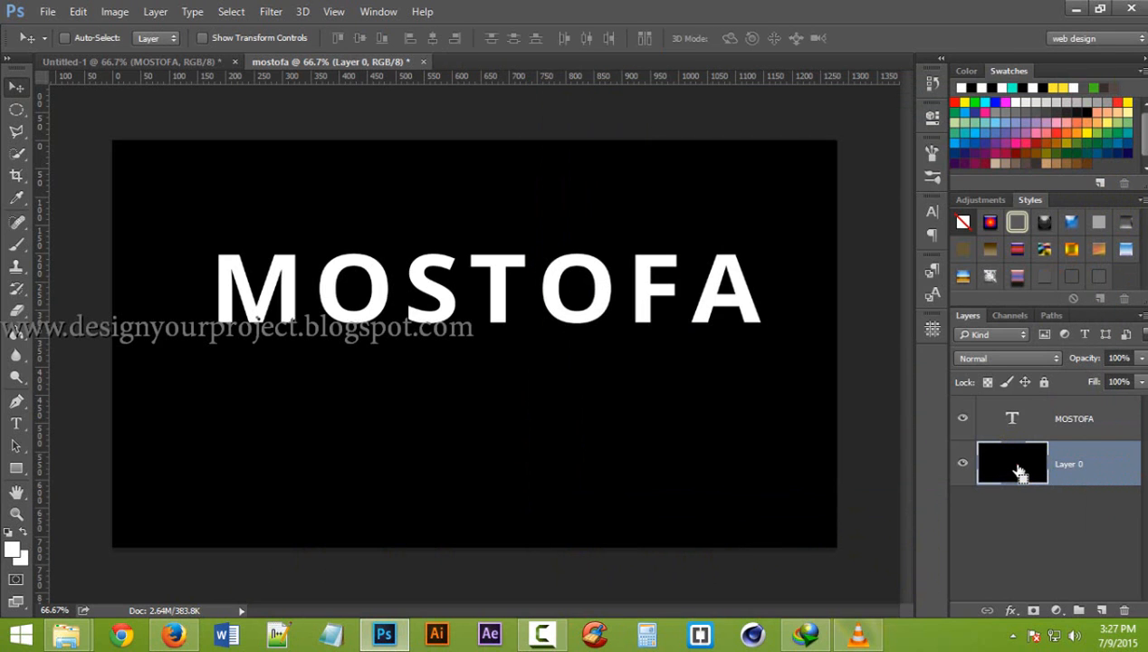
{"action": "left_click", "coordinate": [1019, 472], "text": "ctrl"}
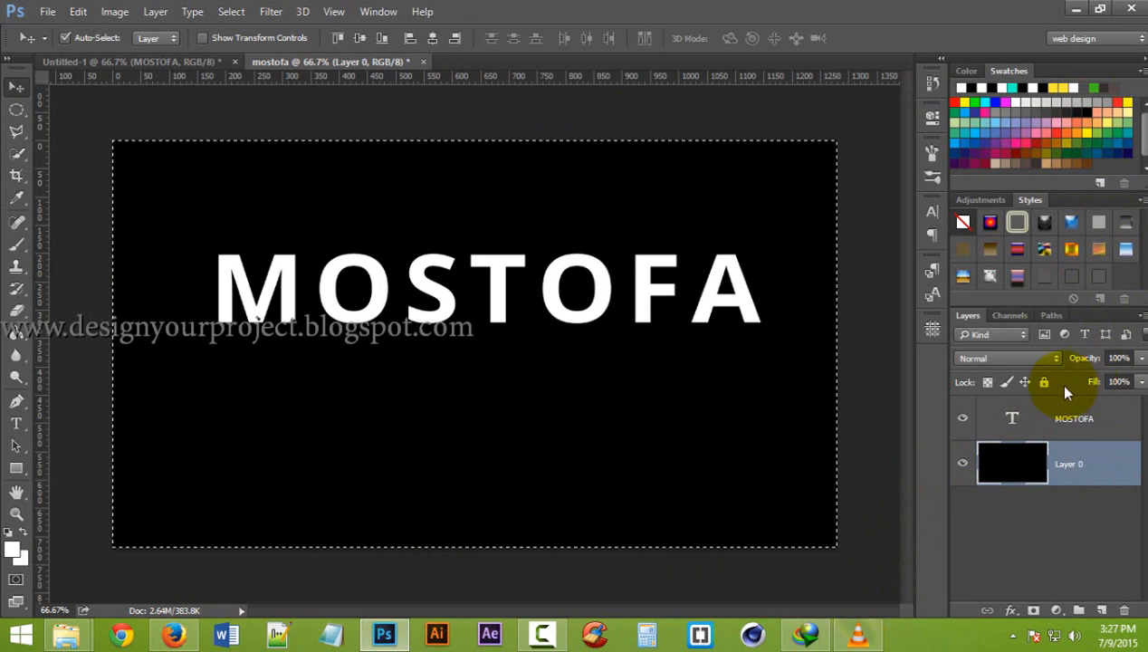
{"action": "left_click", "coordinate": [1024, 417]}
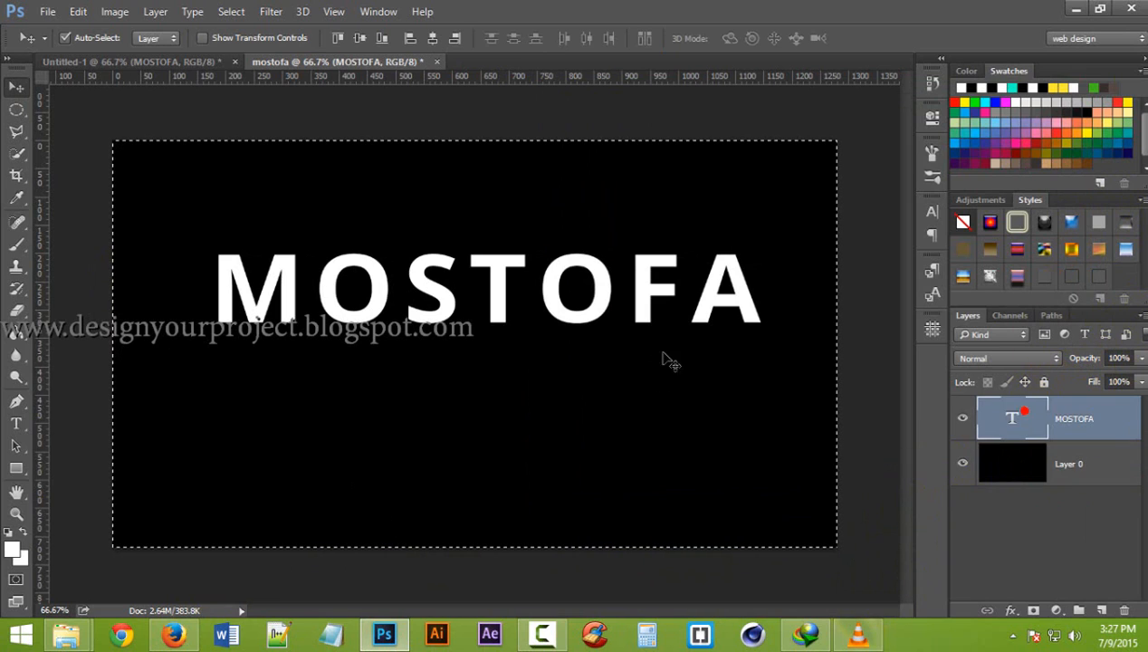
{"action": "left_click", "coordinate": [433, 40]}
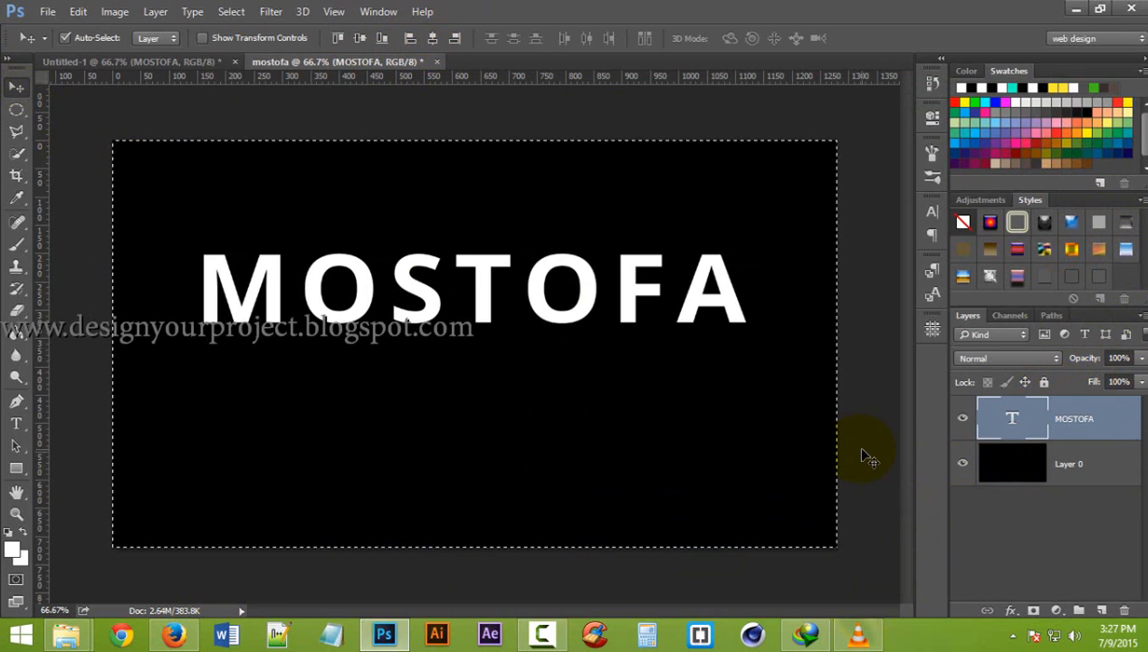
{"action": "key", "text": "ctrl+d"}
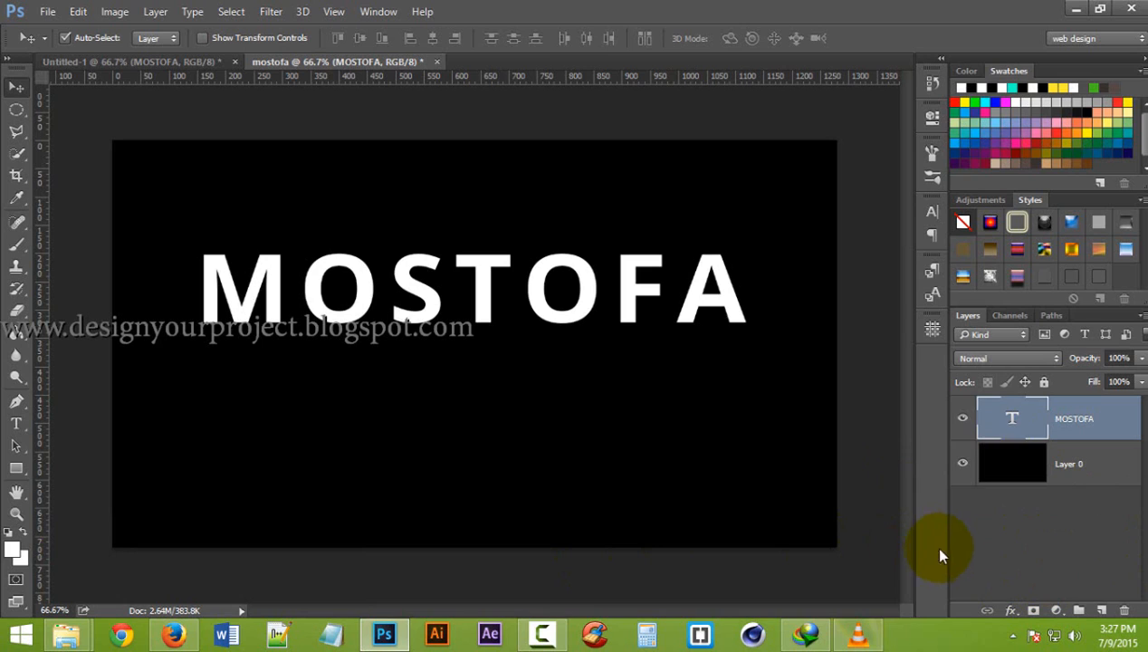
Step: Select the outline of the text letters and turn the selection into a 20-pixel border
{"action": "left_click", "coordinate": [1015, 424], "text": "ctrl"}
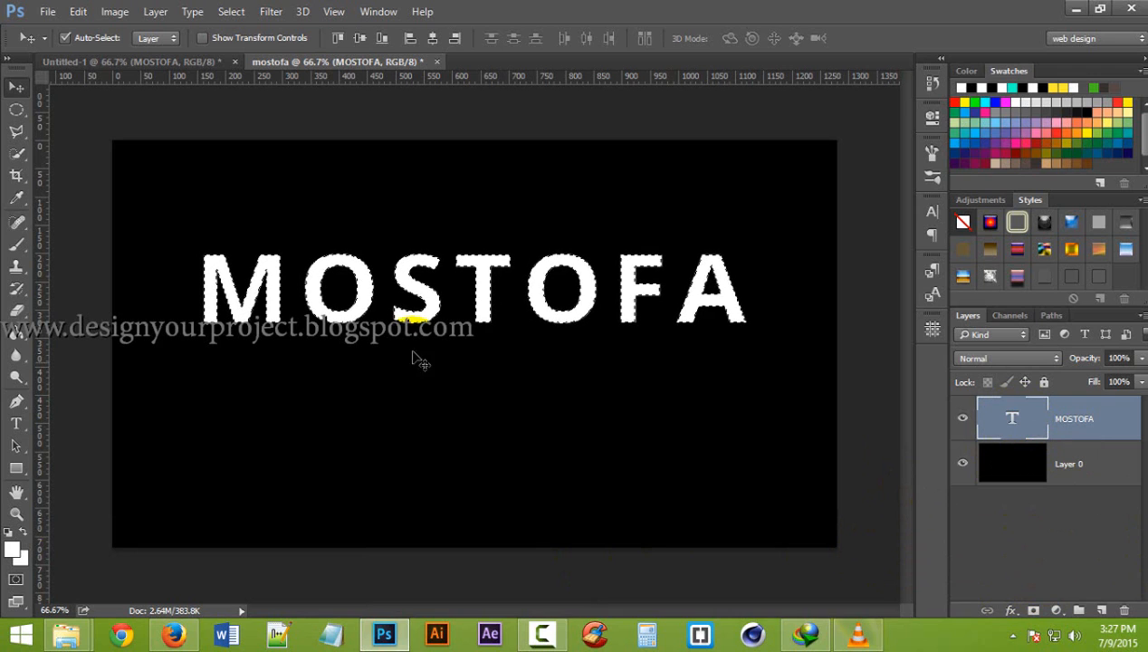
{"action": "left_click", "coordinate": [235, 11]}
{"action": "mouse_move", "coordinate": [312, 238]}
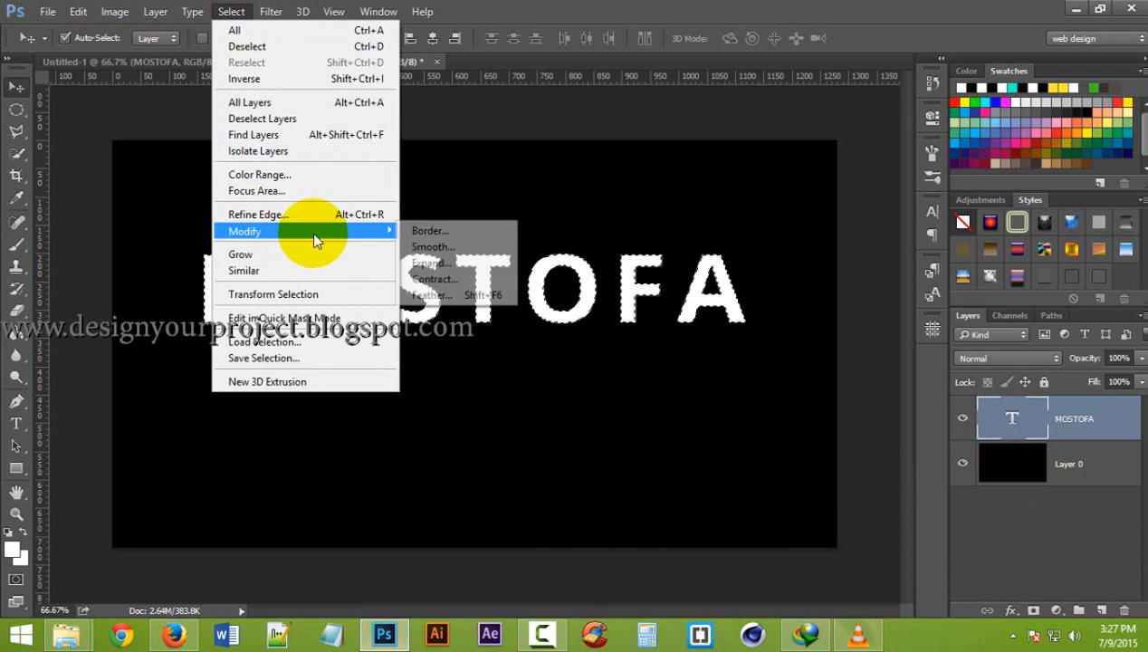
{"action": "left_click", "coordinate": [421, 232]}
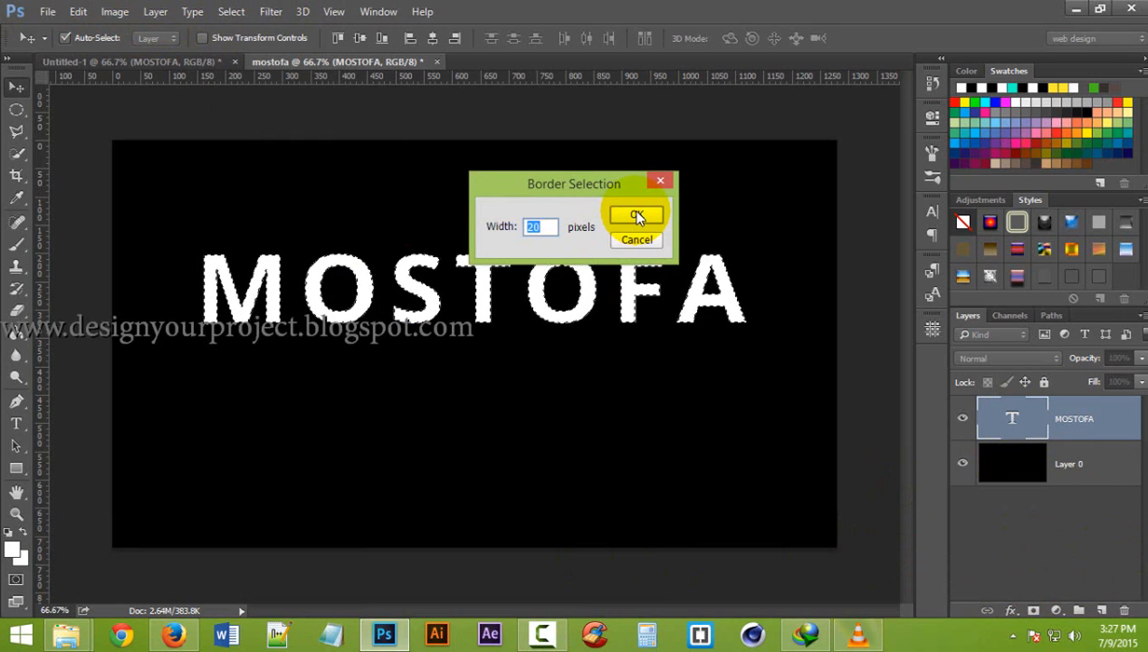
{"action": "left_click", "coordinate": [640, 212]}
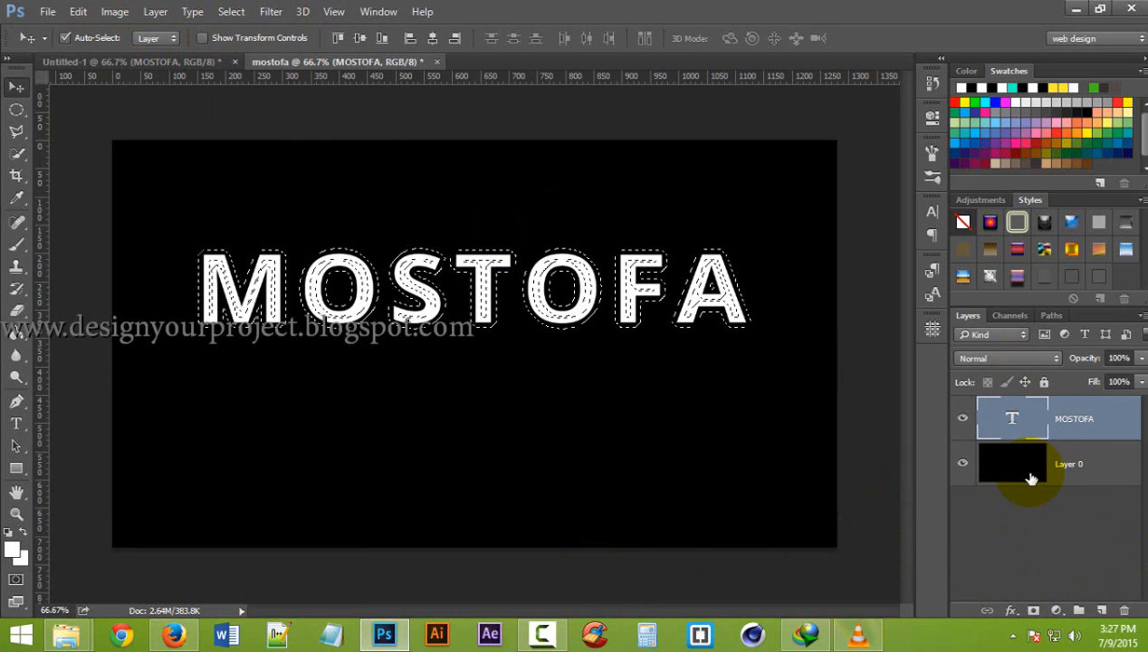
Step: Add a new layer beneath the text, fill the border selection on it with white, and deselect
{"action": "left_click", "coordinate": [1104, 611]}
{"action": "left_click_drag", "start_coordinate": [1087, 416], "coordinate": [1081, 486]}
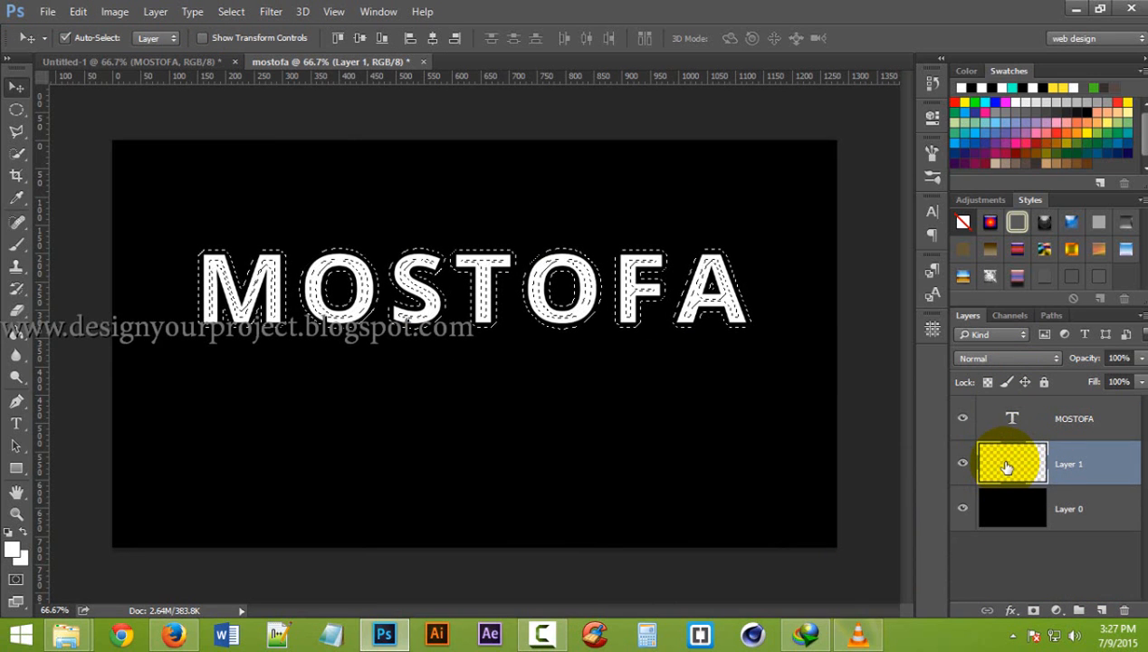
{"action": "left_click", "coordinate": [14, 408]}
{"action": "left_click", "coordinate": [16, 332]}
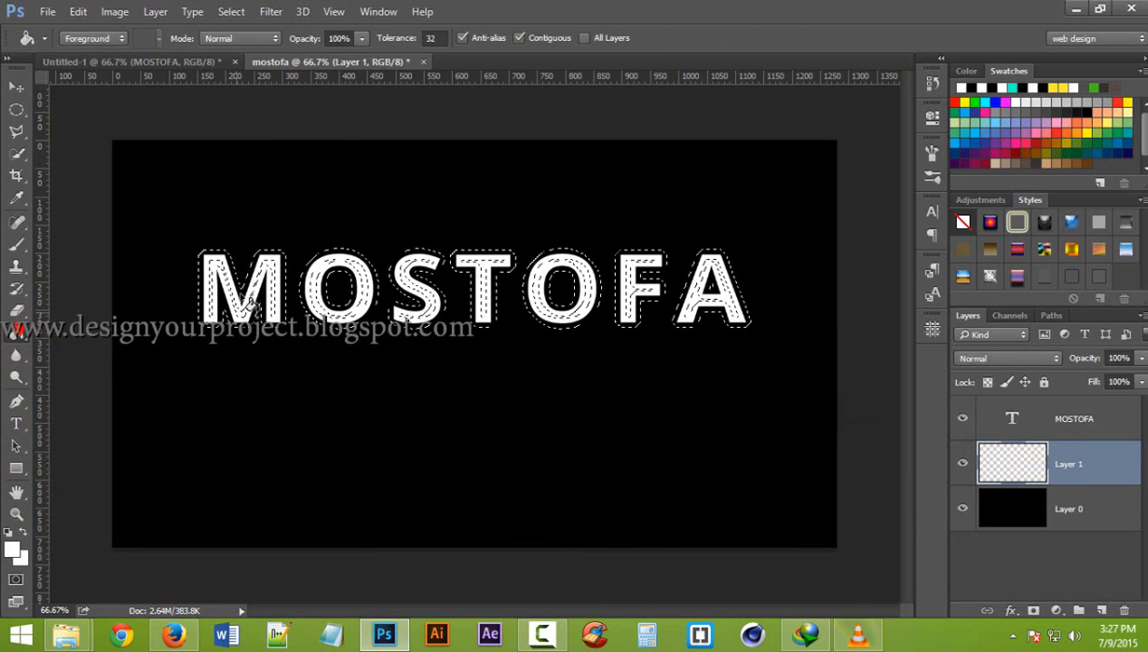
{"action": "left_click", "coordinate": [268, 257]}
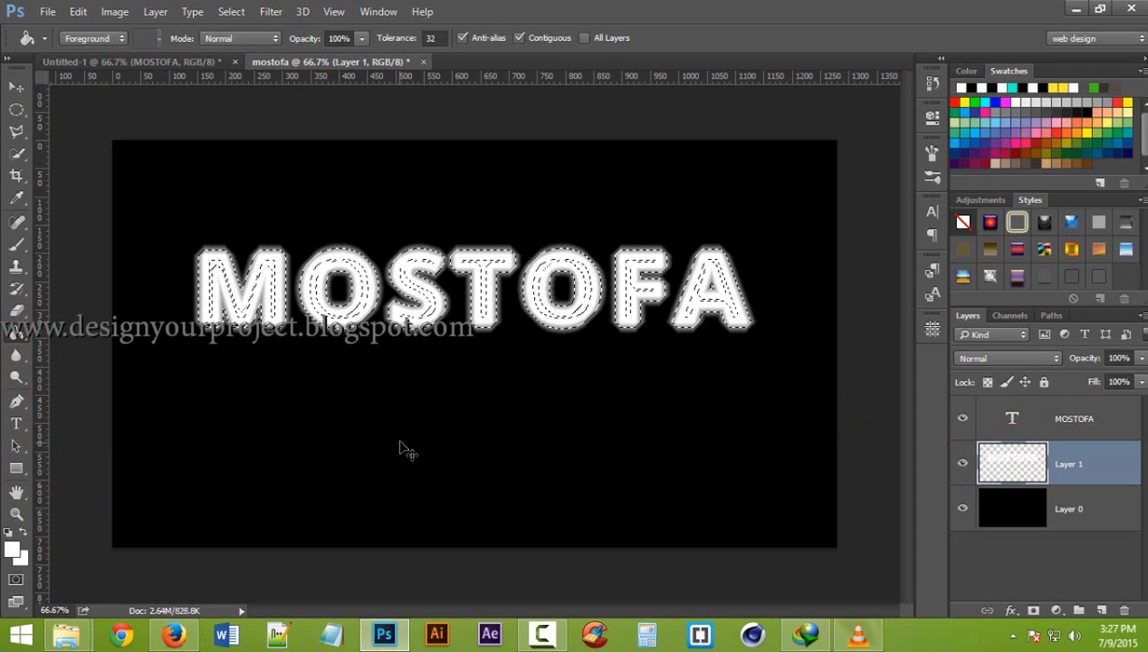
{"action": "key", "text": "ctrl+d"}
Step: Change the text color to black (#000000) and make the white outline layer below it active
{"action": "left_click", "coordinate": [1013, 448]}
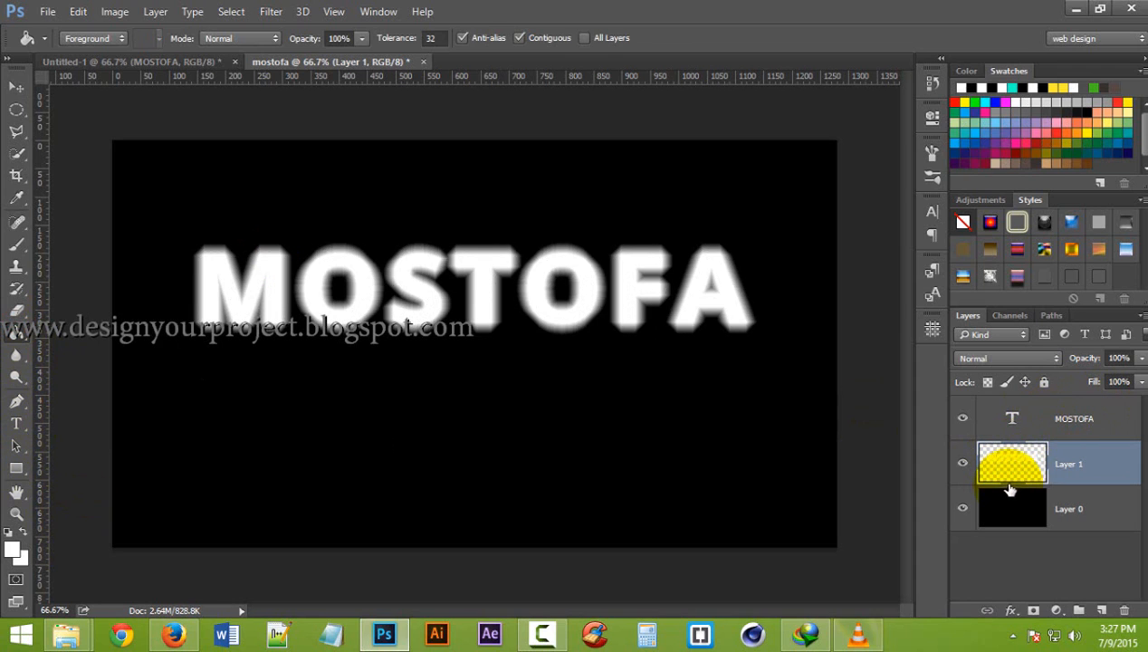
{"action": "double_click", "coordinate": [1014, 421]}
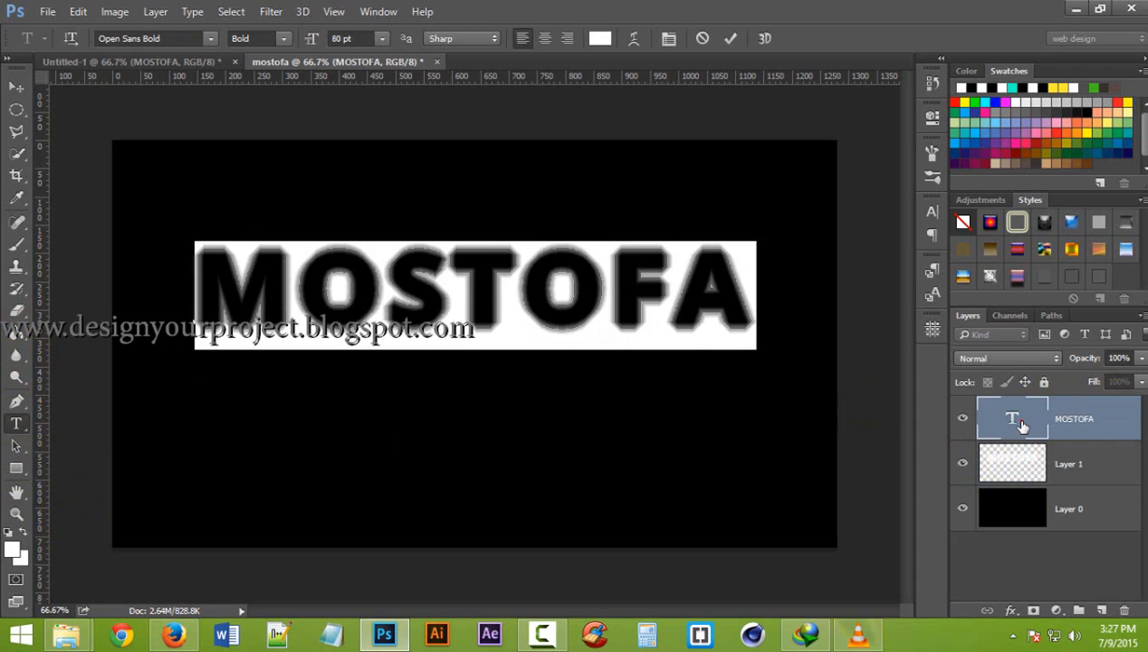
{"action": "left_click", "coordinate": [599, 38]}
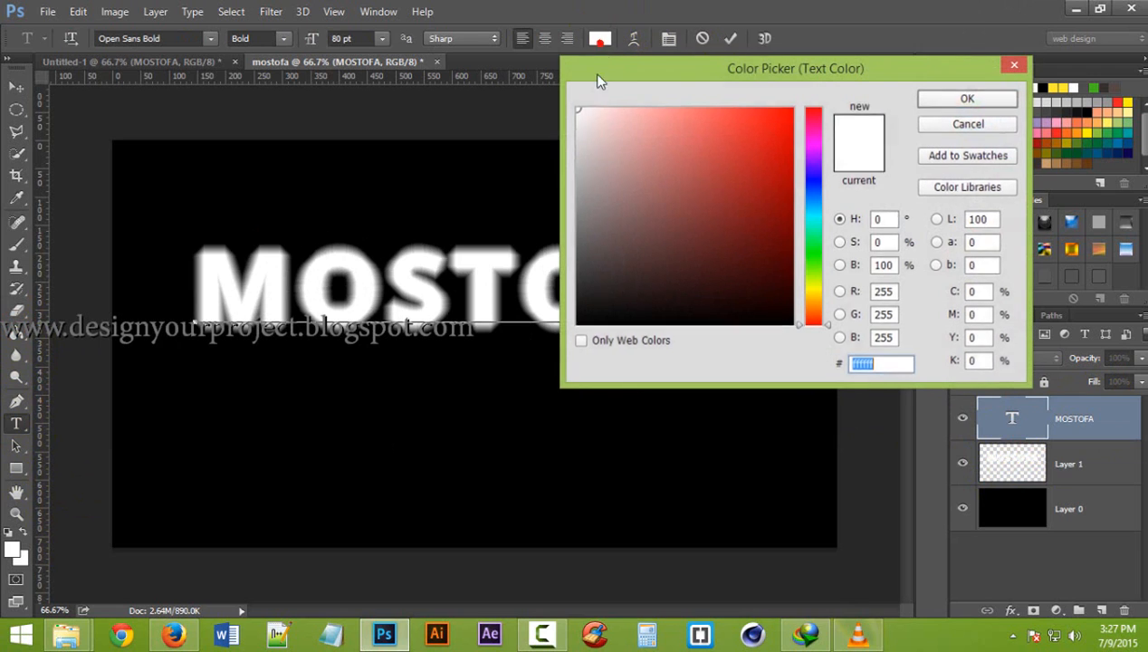
{"action": "left_click", "coordinate": [593, 269]}
{"action": "left_click", "coordinate": [683, 321]}
{"action": "left_click", "coordinate": [968, 99]}
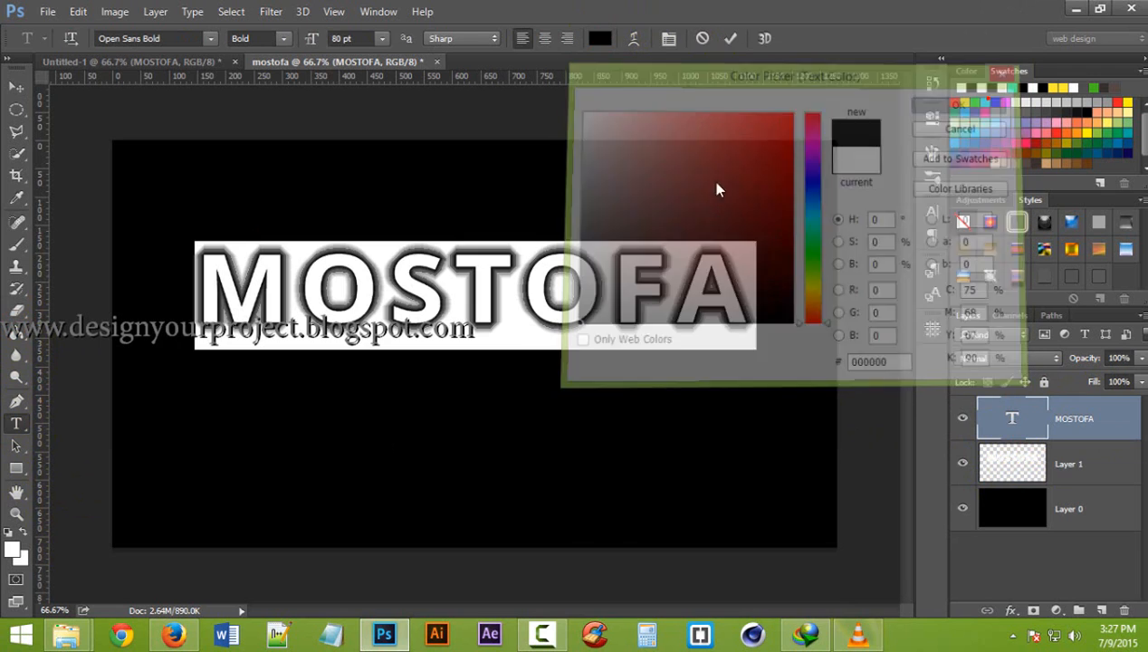
{"action": "left_click", "coordinate": [978, 454]}
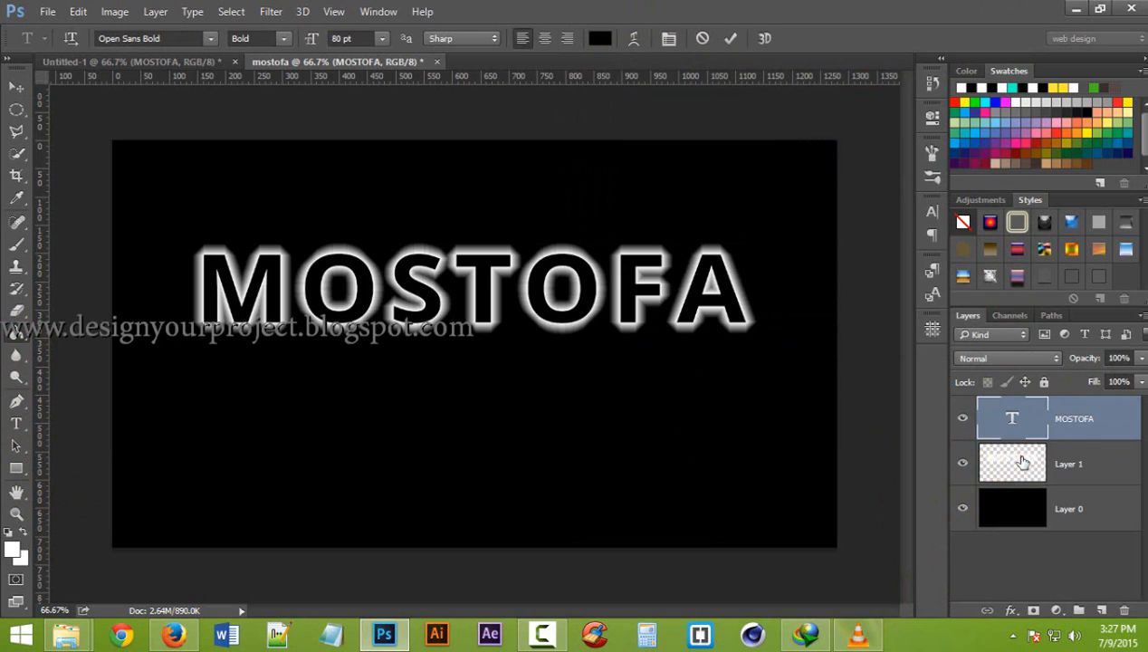
{"action": "left_click", "coordinate": [1001, 457]}
{"action": "key", "text": "g"}
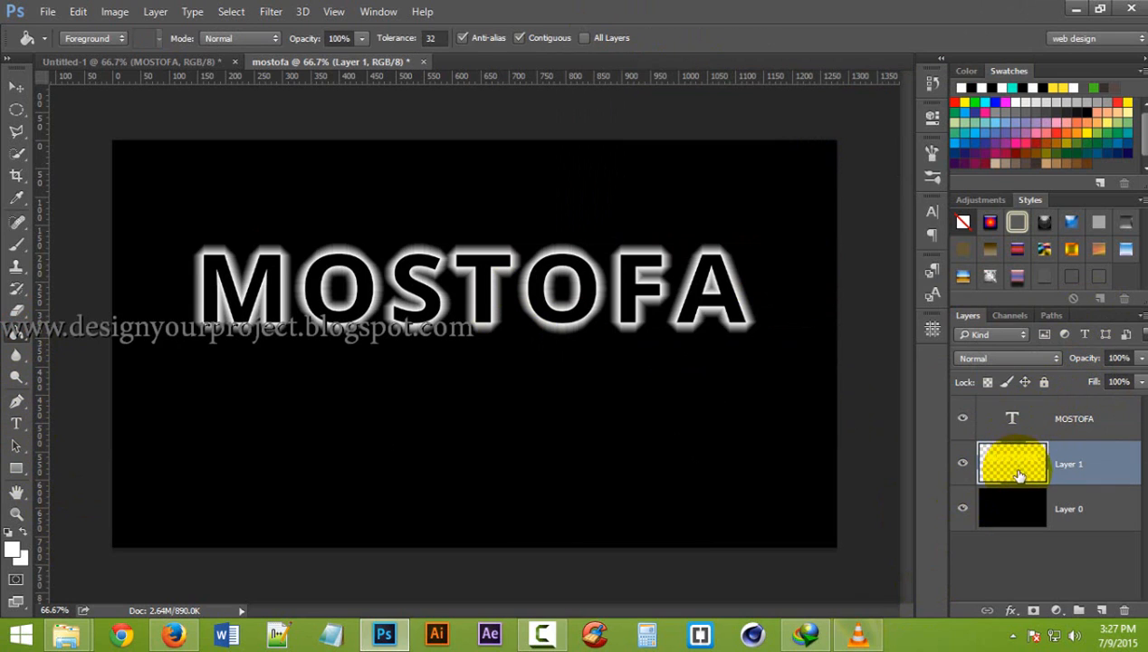
Step: Set the white outline layer's blend mode to Dissolve and merge it with a new empty layer added directly above it
{"action": "left_click", "coordinate": [979, 363]}
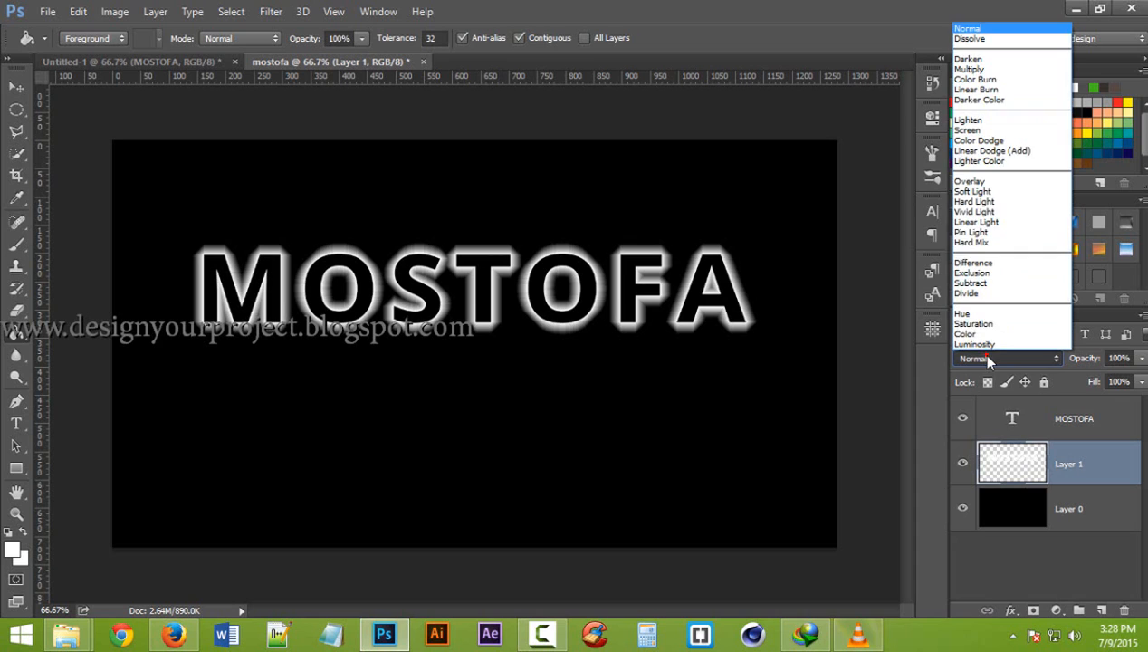
{"action": "left_click", "coordinate": [1012, 40]}
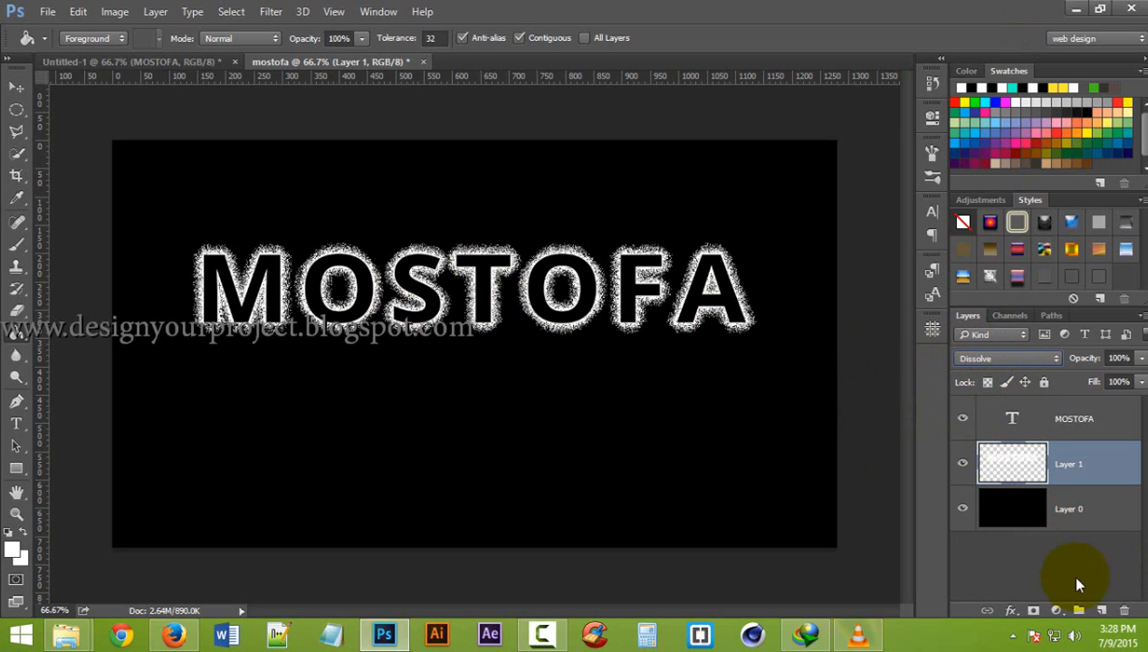
{"action": "left_click", "coordinate": [1102, 611]}
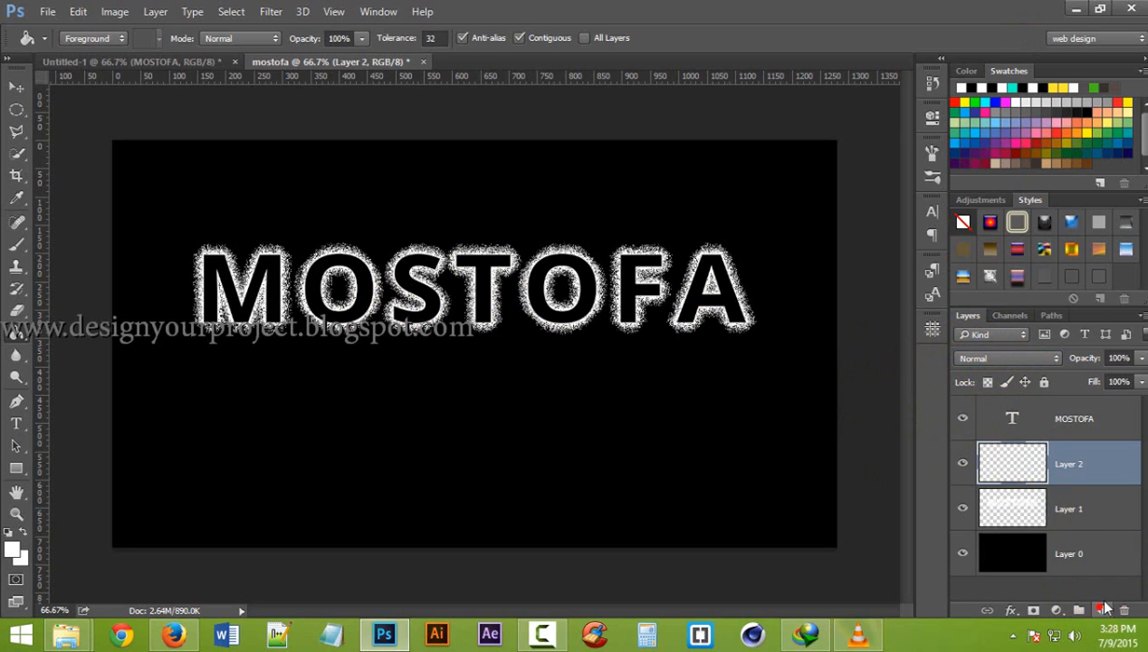
{"action": "left_click", "coordinate": [1040, 512], "text": "shift"}
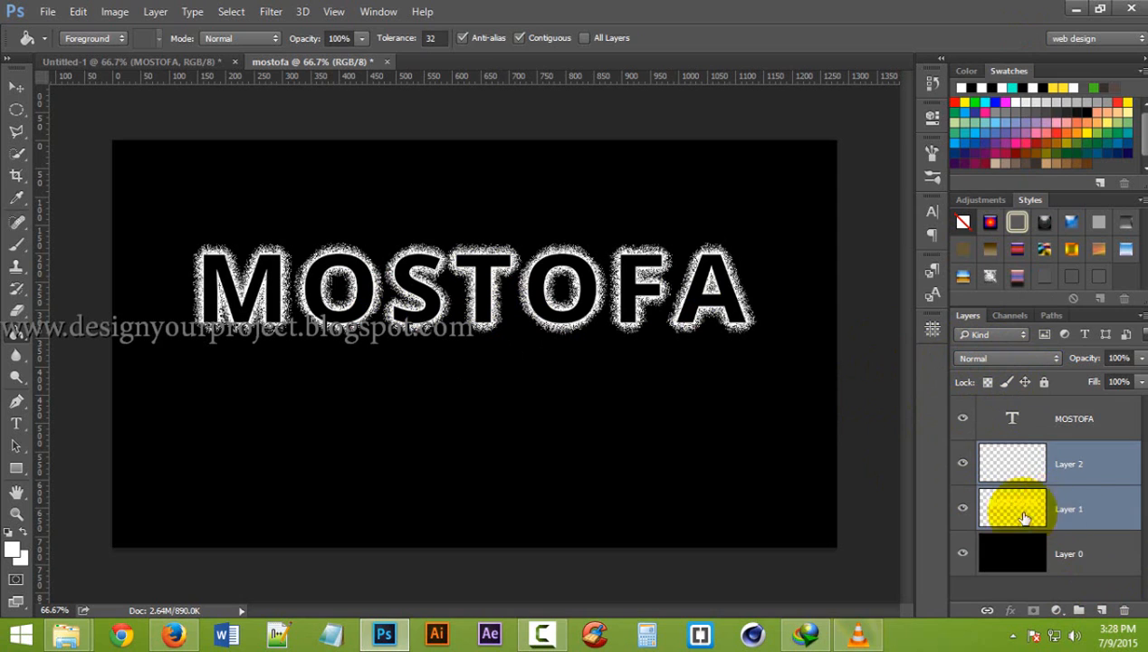
{"action": "left_click", "coordinate": [155, 11]}
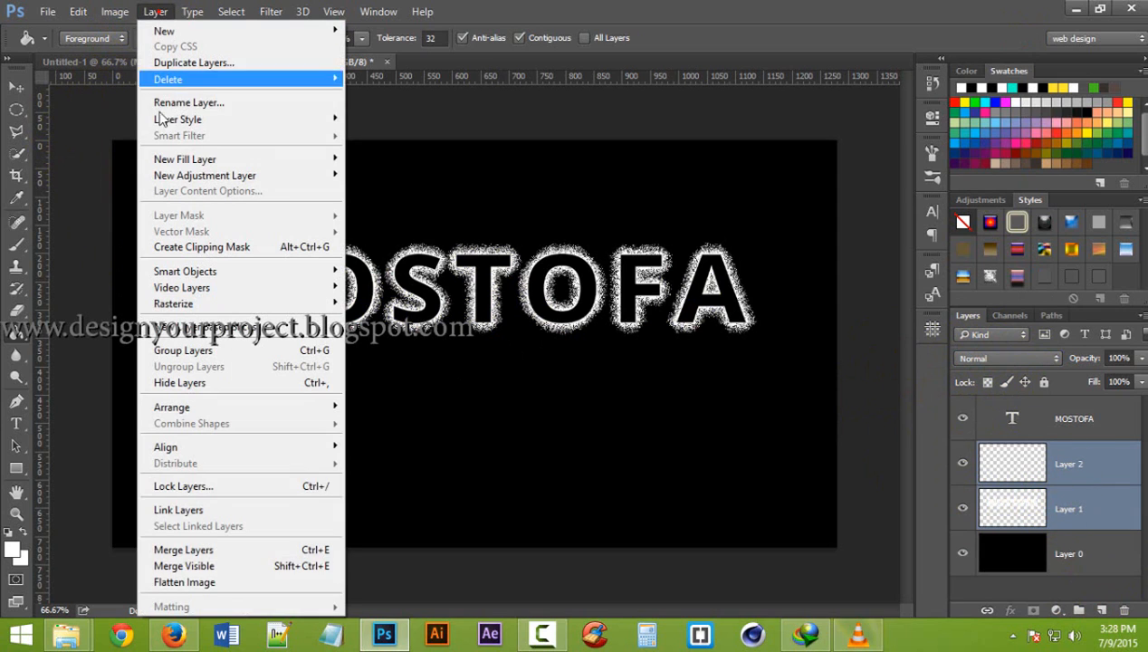
{"action": "left_click", "coordinate": [286, 554]}
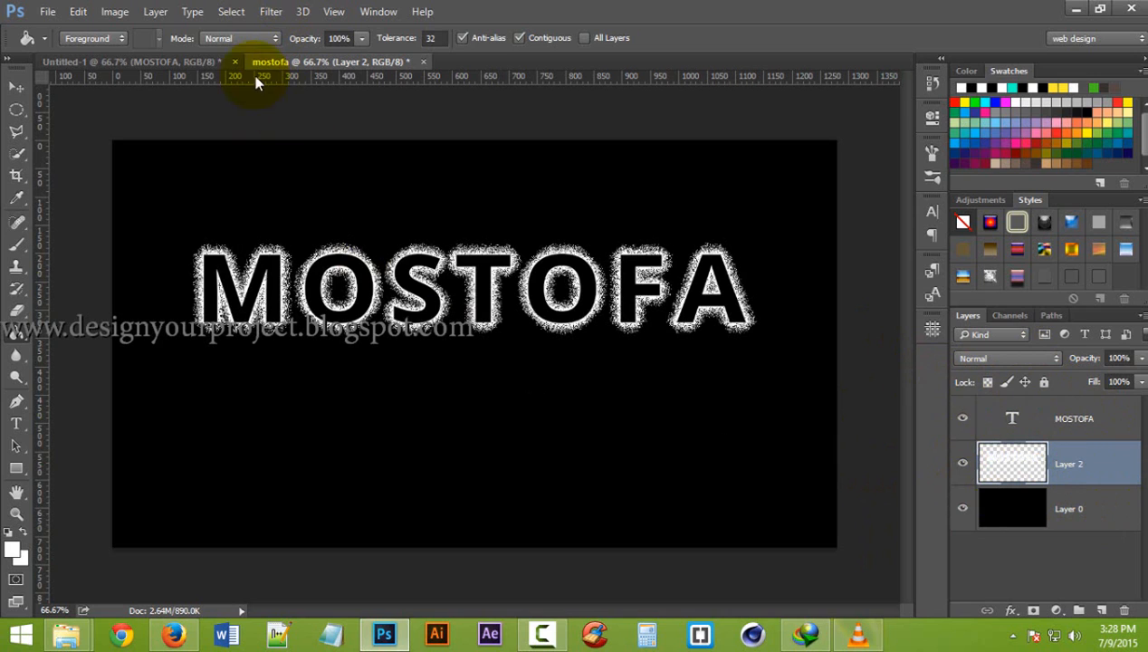
Step: Apply a Radial Blur to the merged outline layer with amount 100, Zoom method, Best quality and the blur center at the upper middle
{"action": "left_click", "coordinate": [271, 13]}
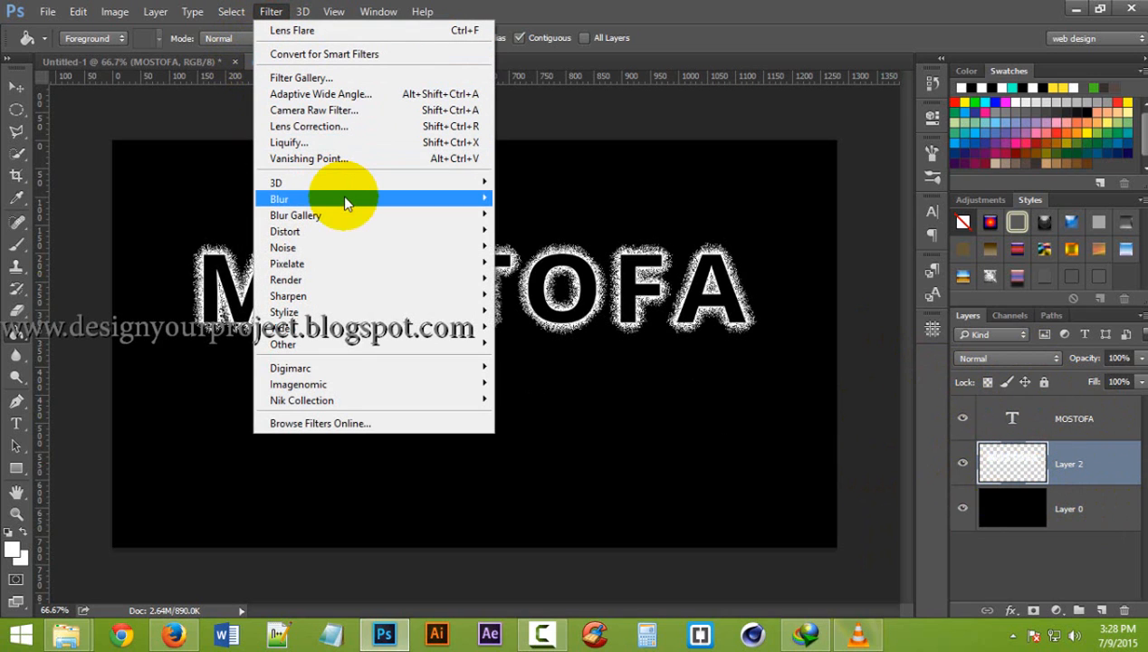
{"action": "mouse_move", "coordinate": [346, 204]}
{"action": "left_click", "coordinate": [543, 312]}
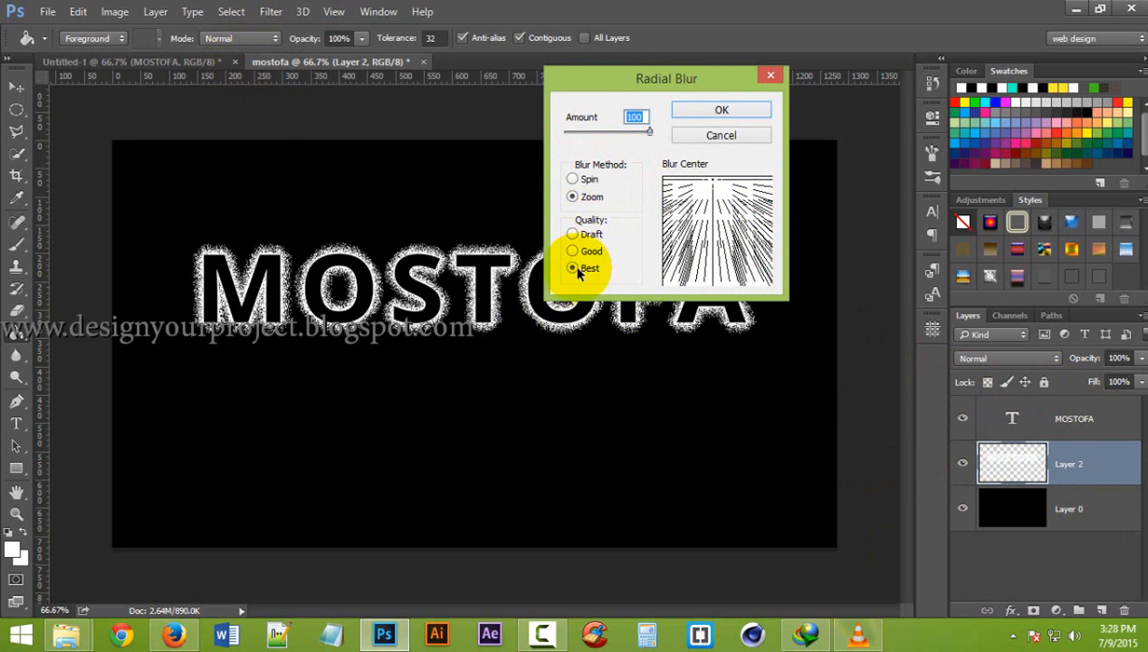
{"action": "left_click", "coordinate": [667, 217]}
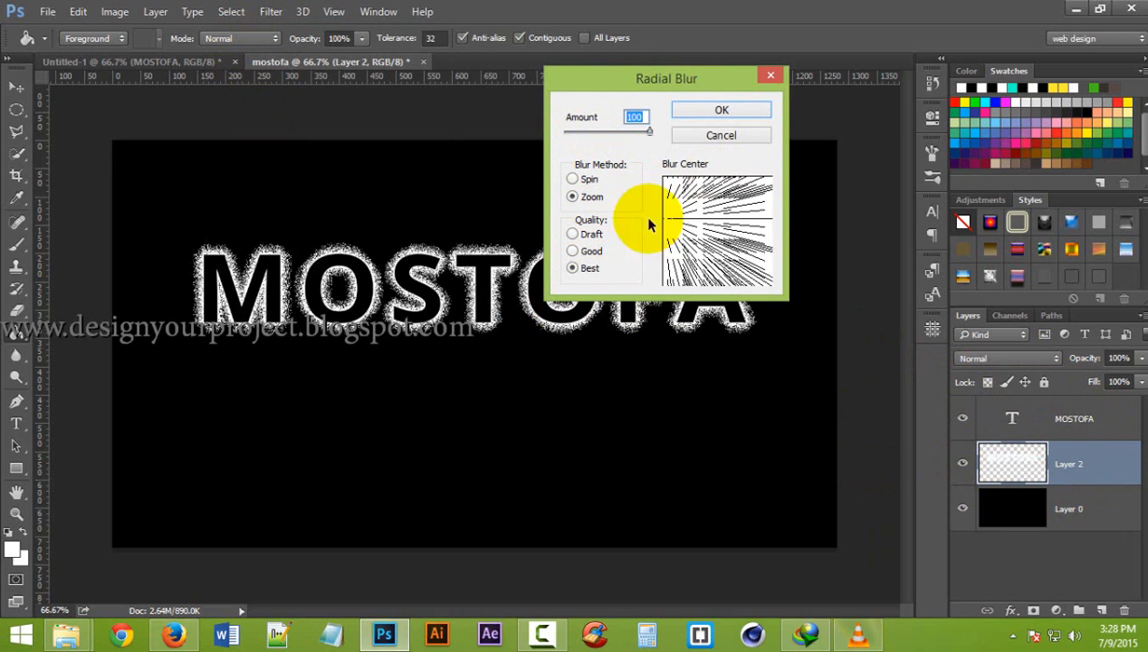
{"action": "left_click_drag", "start_coordinate": [649, 218], "coordinate": [717, 181]}
{"action": "left_click", "coordinate": [725, 110]}
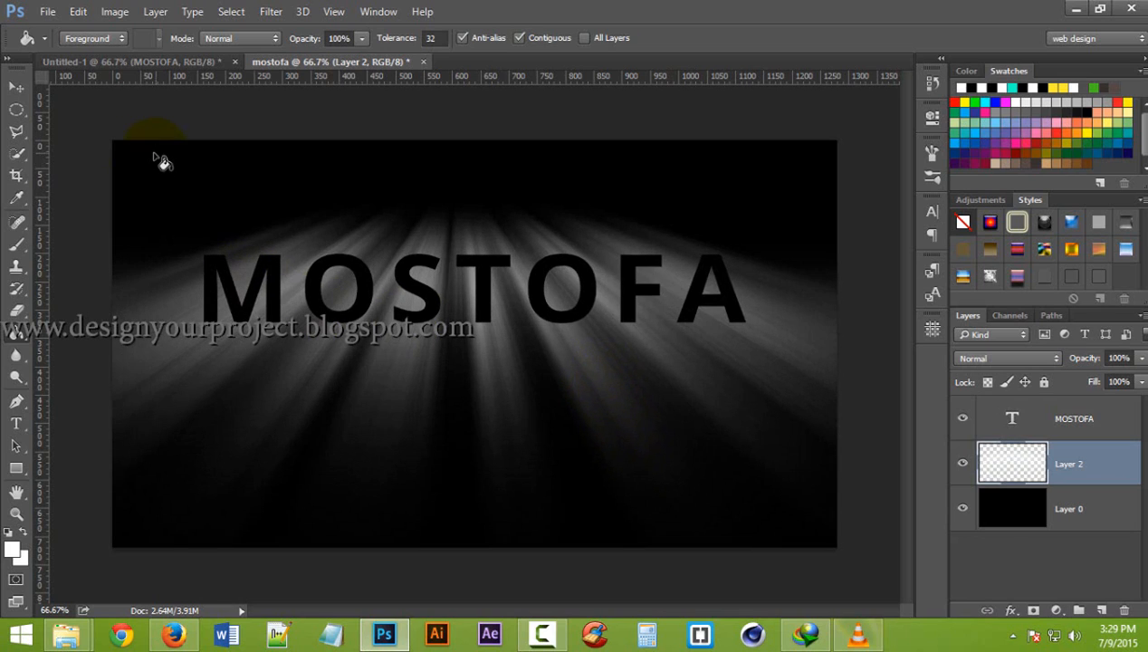
Step: Add a Hue/Saturation adjustment layer above the text, with Colorize on, a cyan hue and saturation 100
{"action": "left_click", "coordinate": [17, 88]}
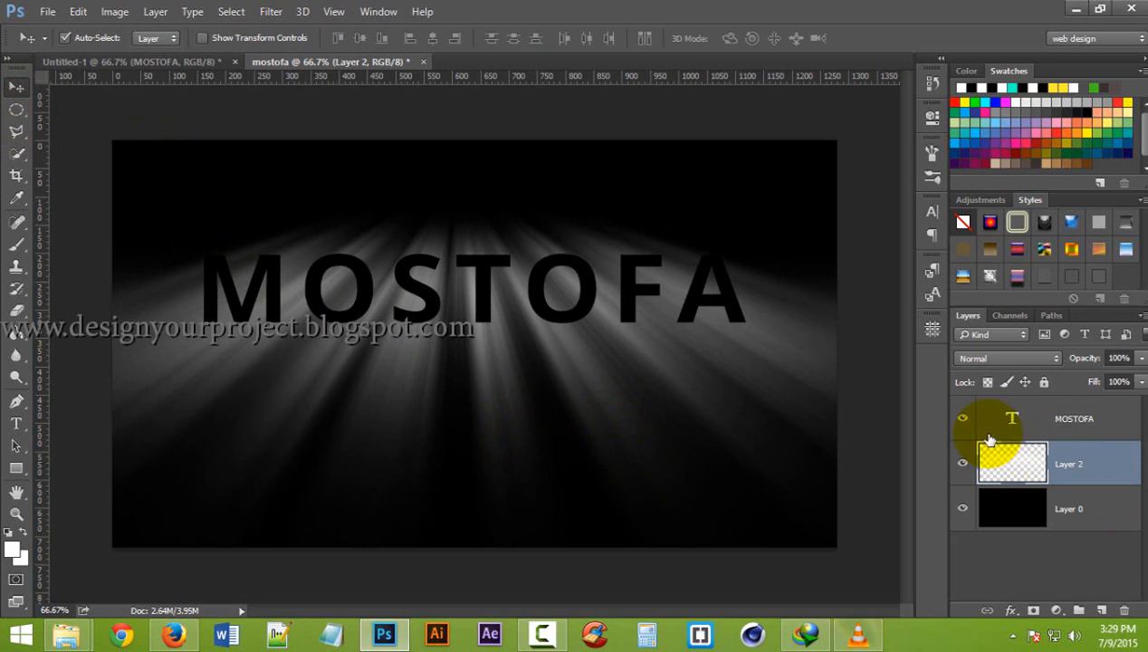
{"action": "left_click", "coordinate": [1027, 422]}
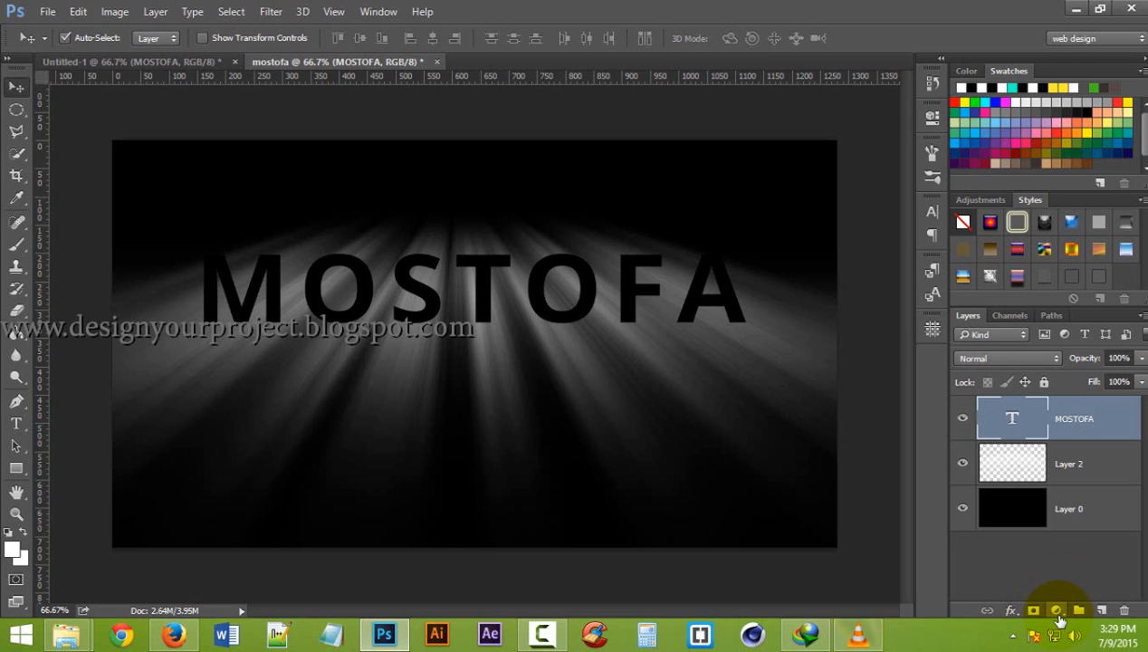
{"action": "left_click", "coordinate": [1057, 611]}
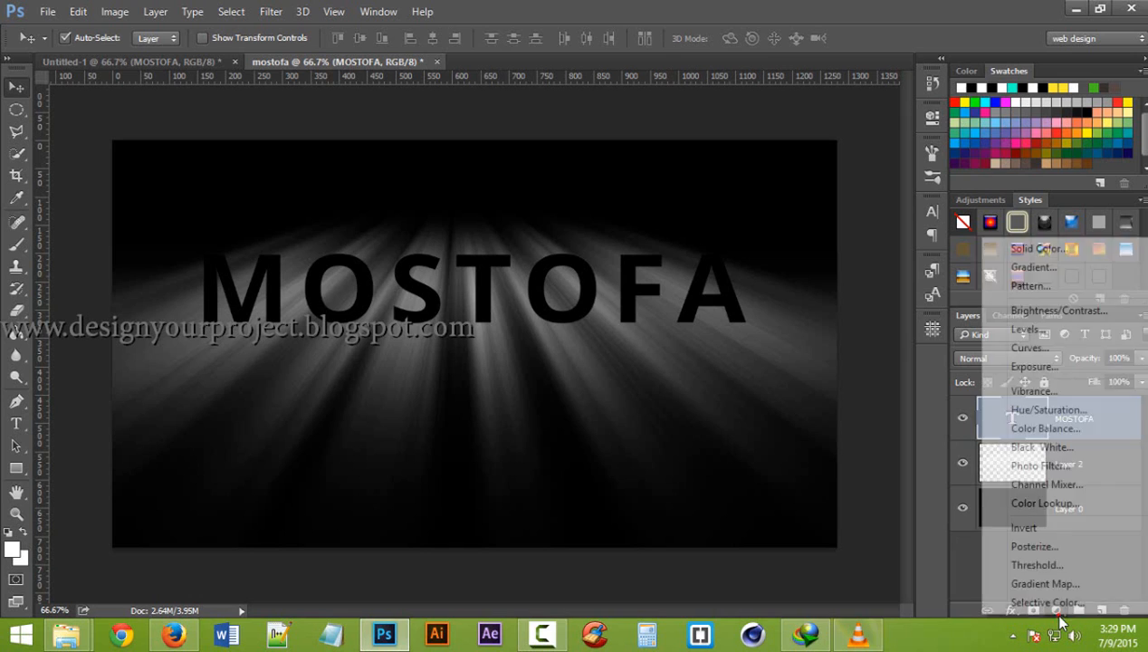
{"action": "left_click", "coordinate": [1082, 410]}
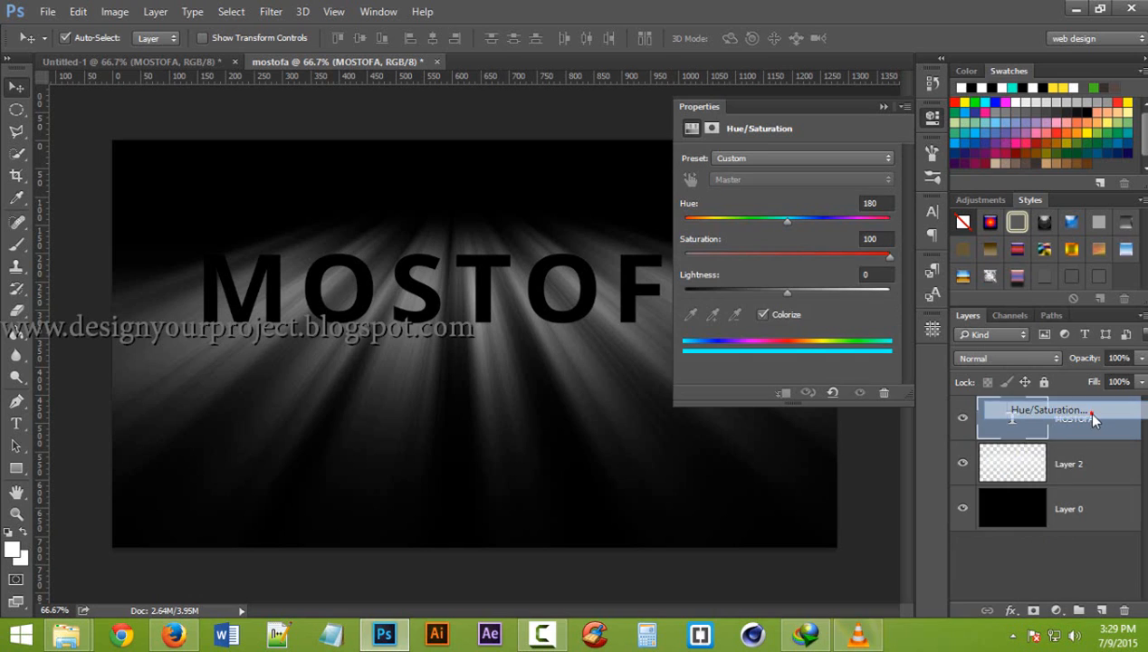
{"action": "left_click", "coordinate": [764, 315]}
{"action": "left_click_drag", "start_coordinate": [739, 258], "coordinate": [933, 269]}
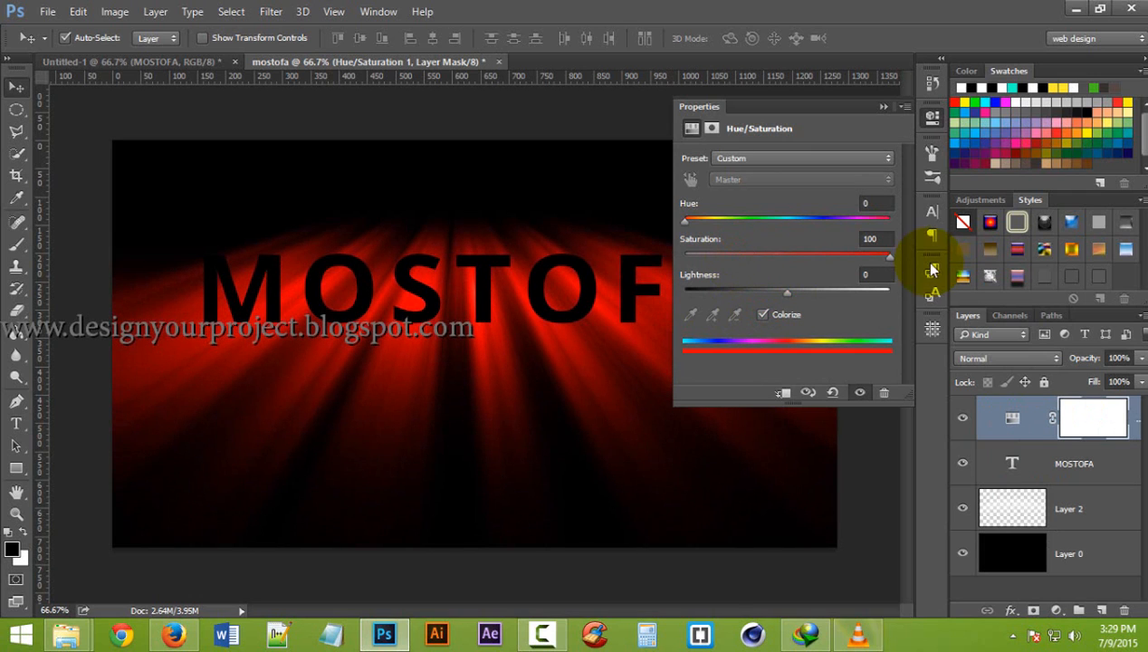
{"action": "left_click_drag", "start_coordinate": [686, 221], "coordinate": [768, 227]}
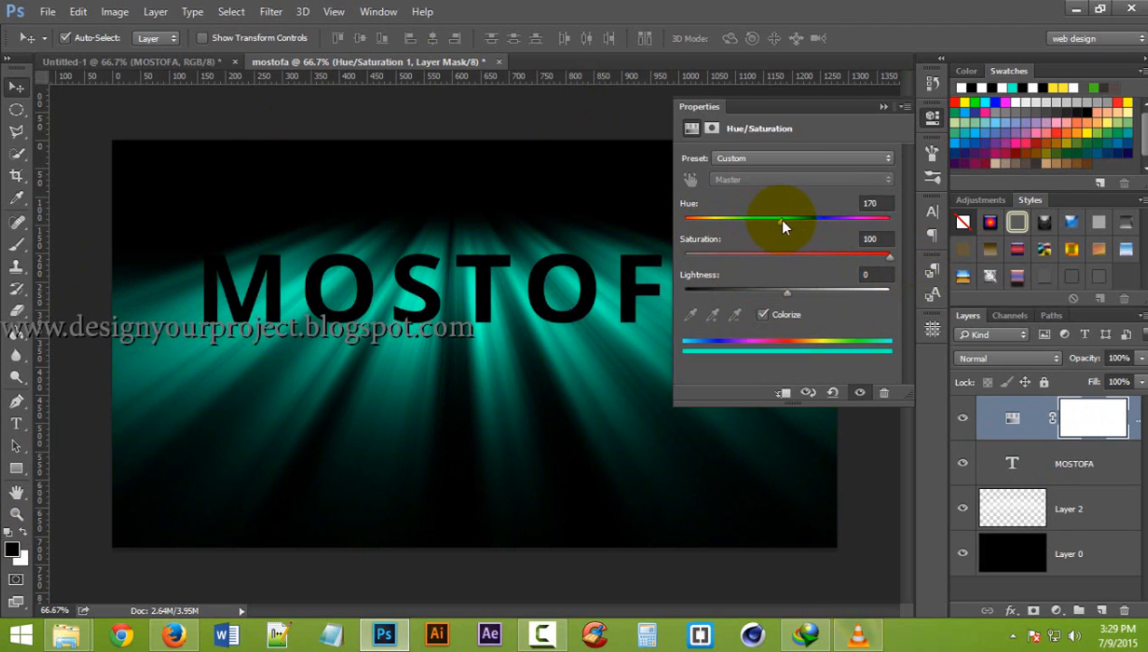
{"action": "left_click", "coordinate": [883, 107]}
Step: Rasterize the text layer and duplicate it
{"action": "left_click", "coordinate": [1040, 467]}
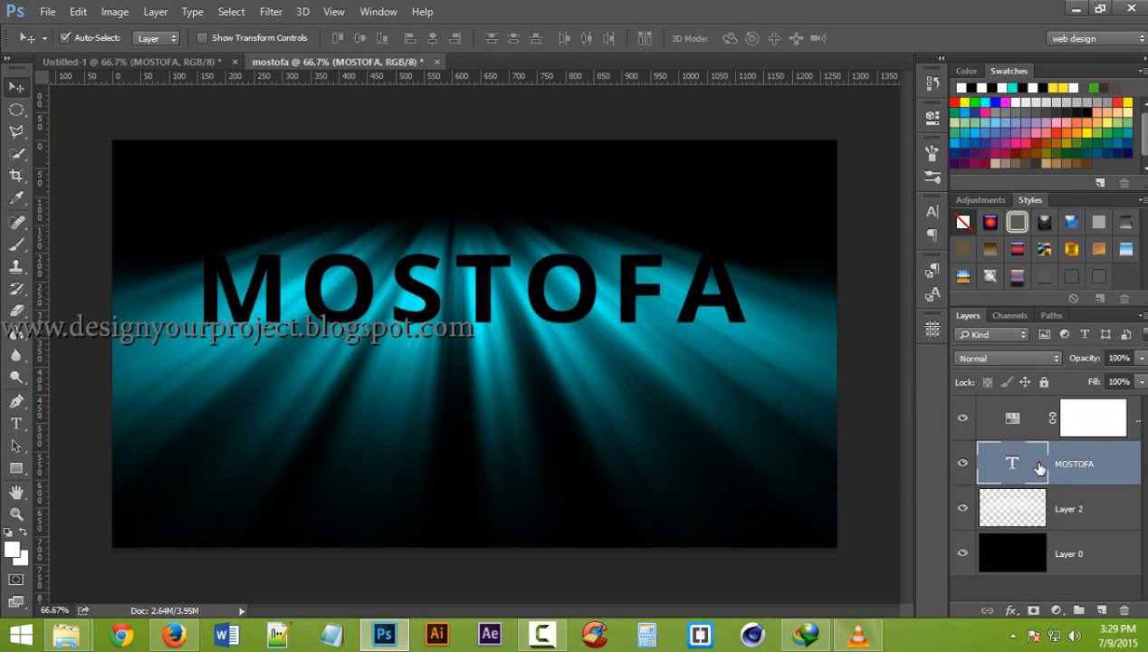
{"action": "right_click", "coordinate": [1078, 466]}
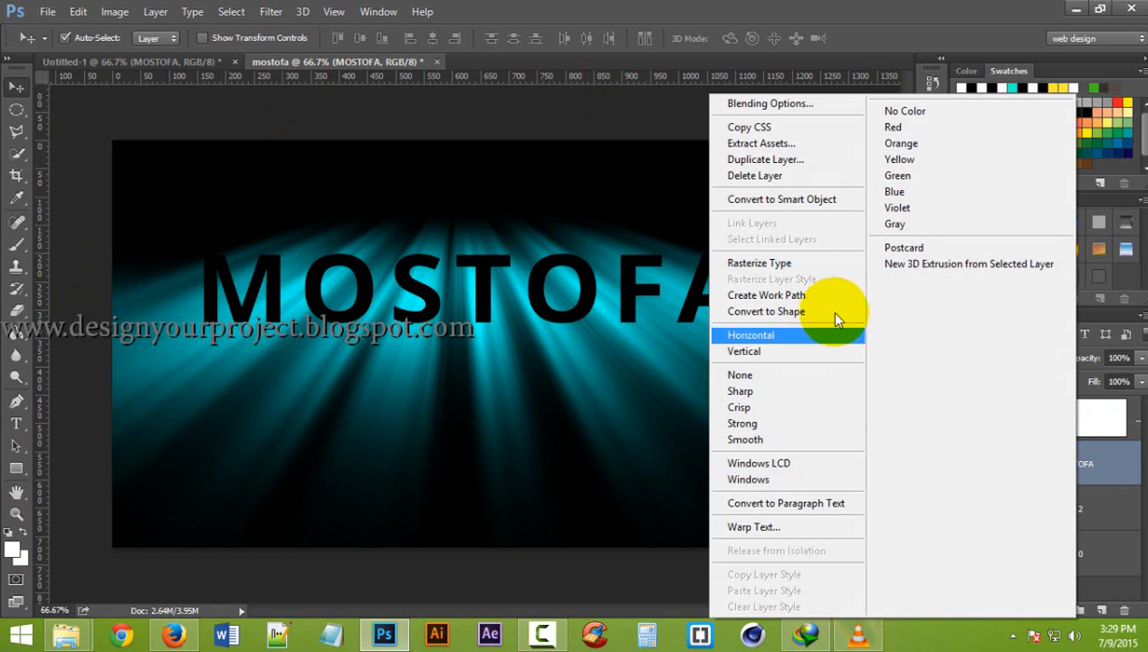
{"action": "left_click", "coordinate": [817, 268]}
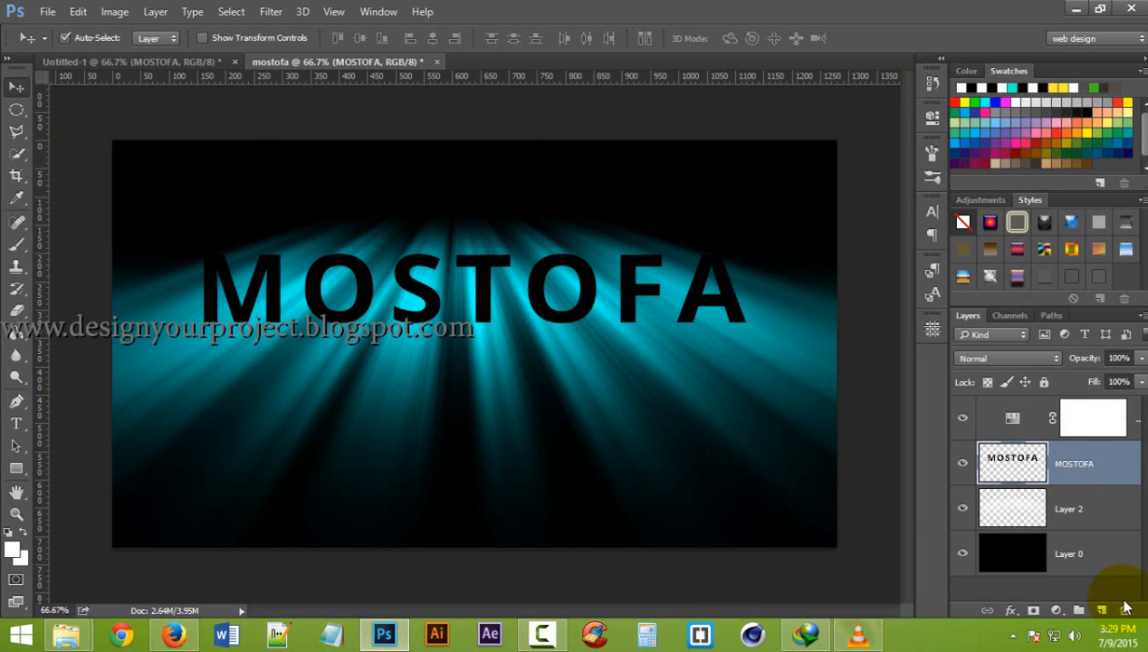
{"action": "left_click_drag", "start_coordinate": [1126, 606], "coordinate": [1126, 607]}
Step: Rename the duplicated text layer "shadow" and move it beneath the original text layer
{"action": "double_click", "coordinate": [1097, 477]}
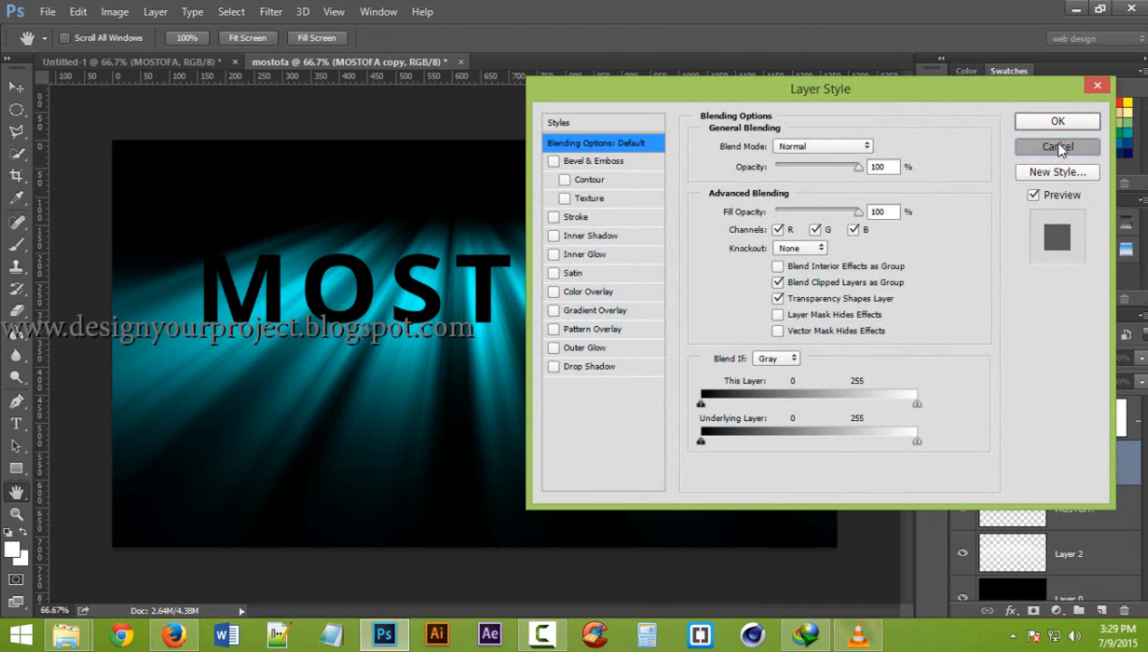
{"action": "left_click", "coordinate": [1055, 149]}
{"action": "double_click", "coordinate": [1076, 463]}
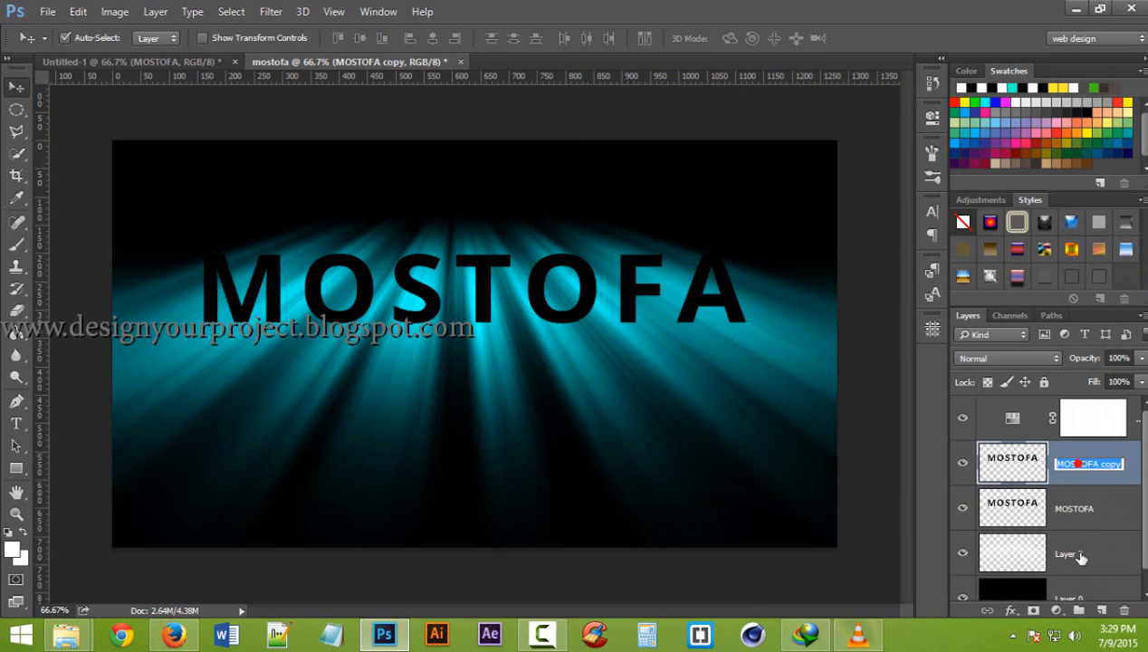
{"action": "type", "text": "sha"}
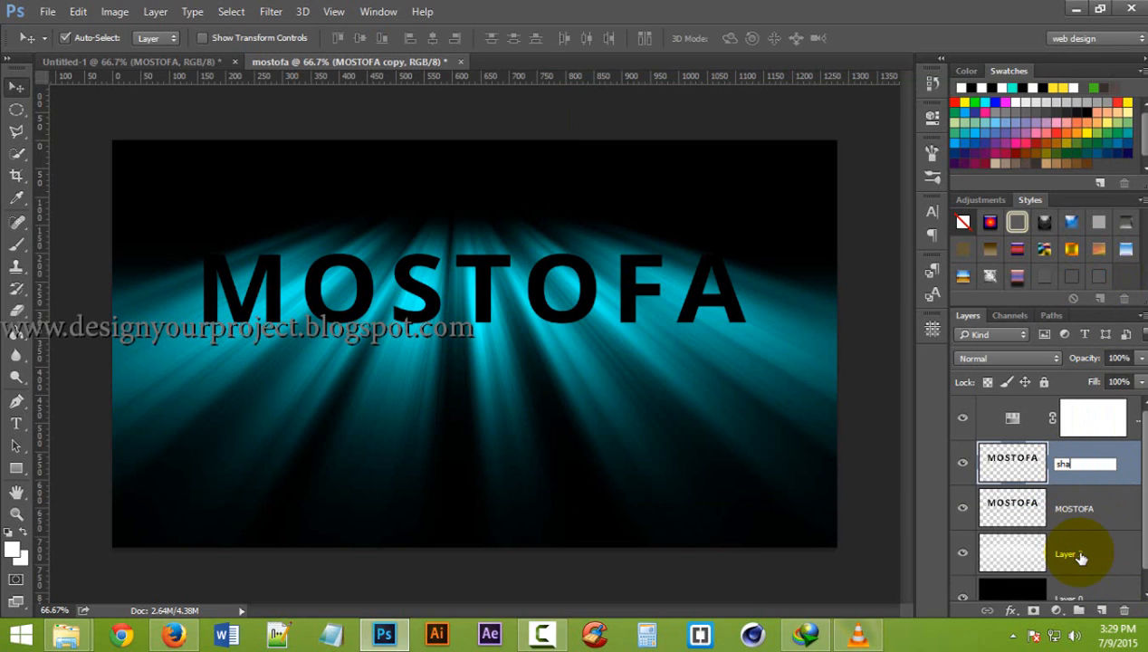
{"action": "type", "text": "wow"}
{"action": "key", "text": "Return"}
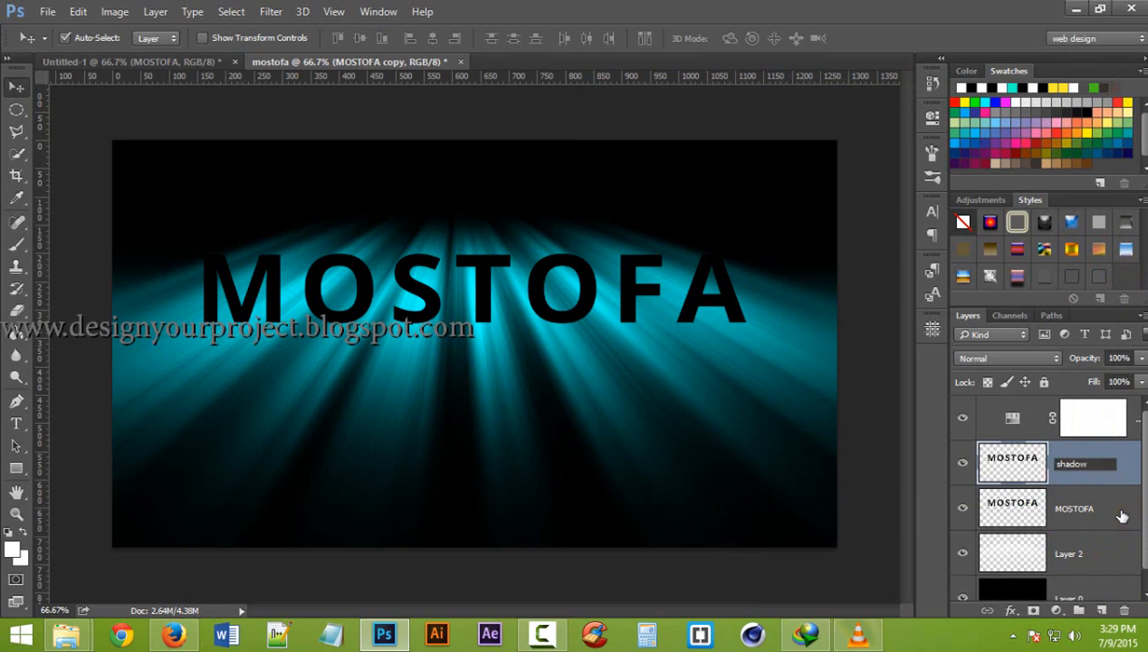
{"action": "left_click_drag", "start_coordinate": [1108, 505], "coordinate": [1104, 526]}
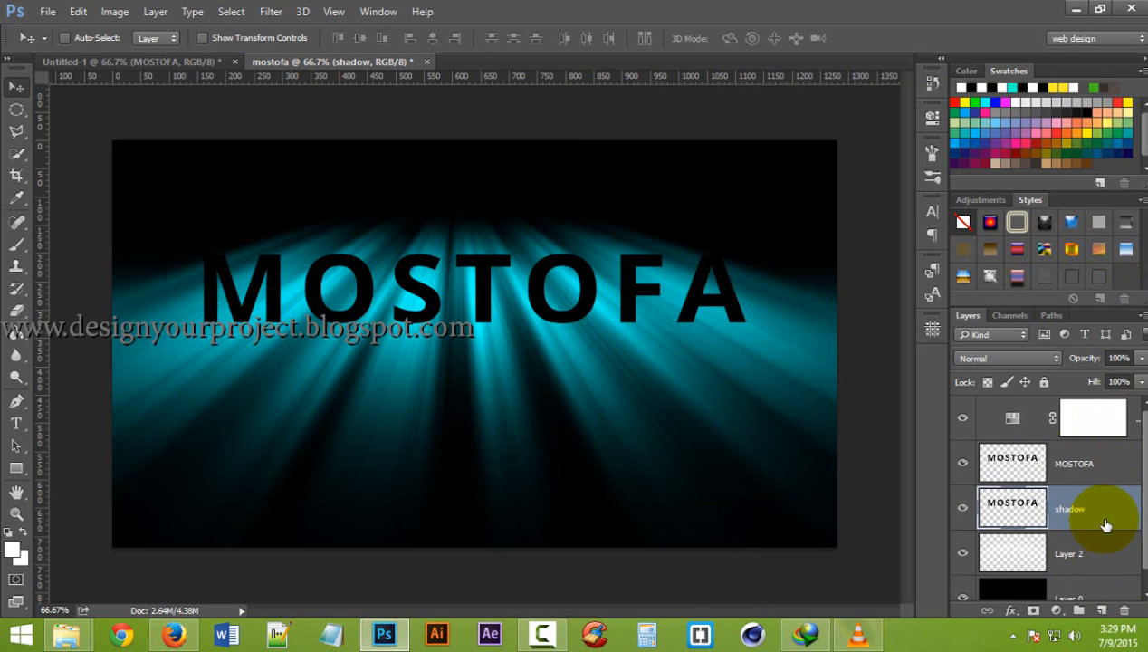
Step: Flip the shadow layer vertically with Free Transform and move it straight down to Y 376 px, directly below the original letters
{"action": "key", "text": "ctrl+t"}
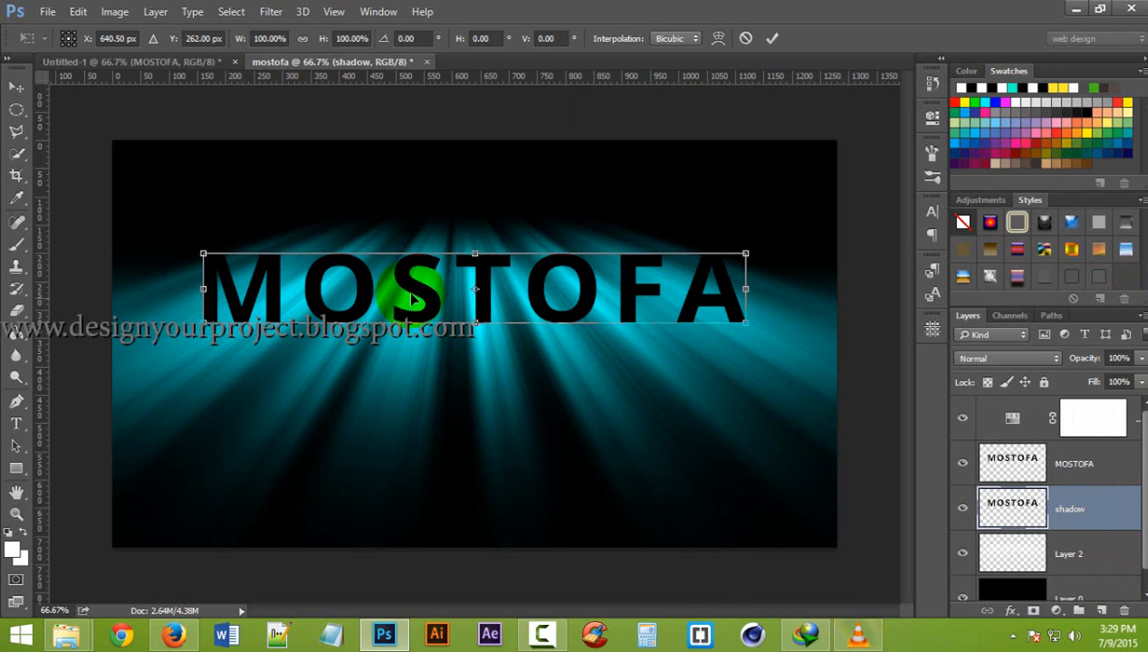
{"action": "right_click", "coordinate": [489, 268]}
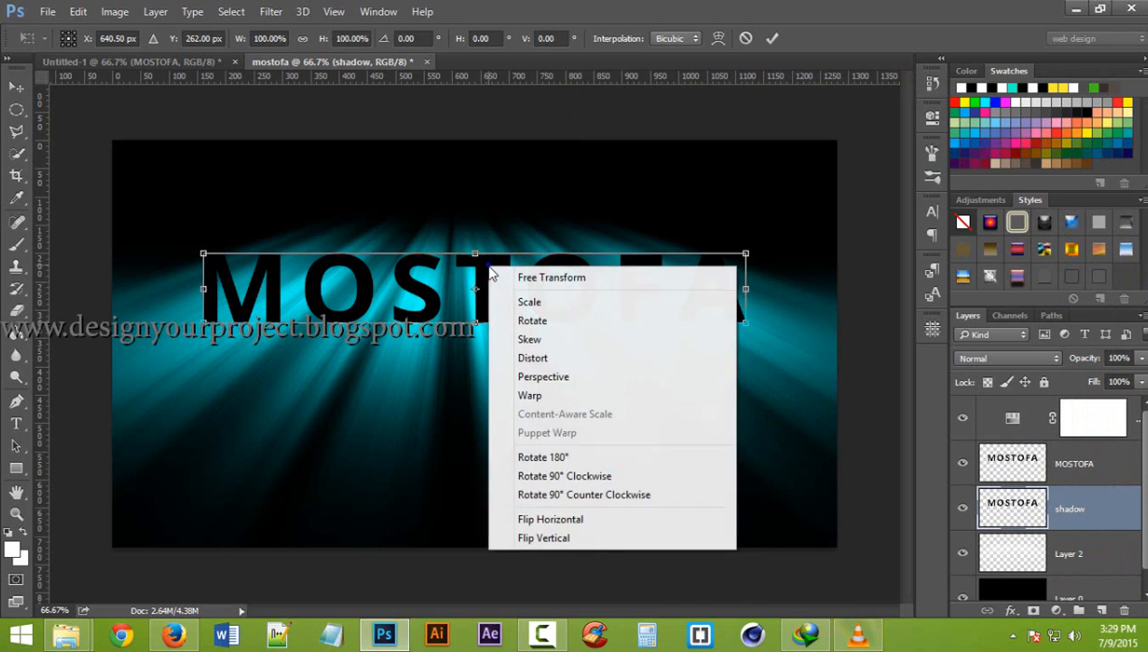
{"action": "left_click", "coordinate": [590, 538]}
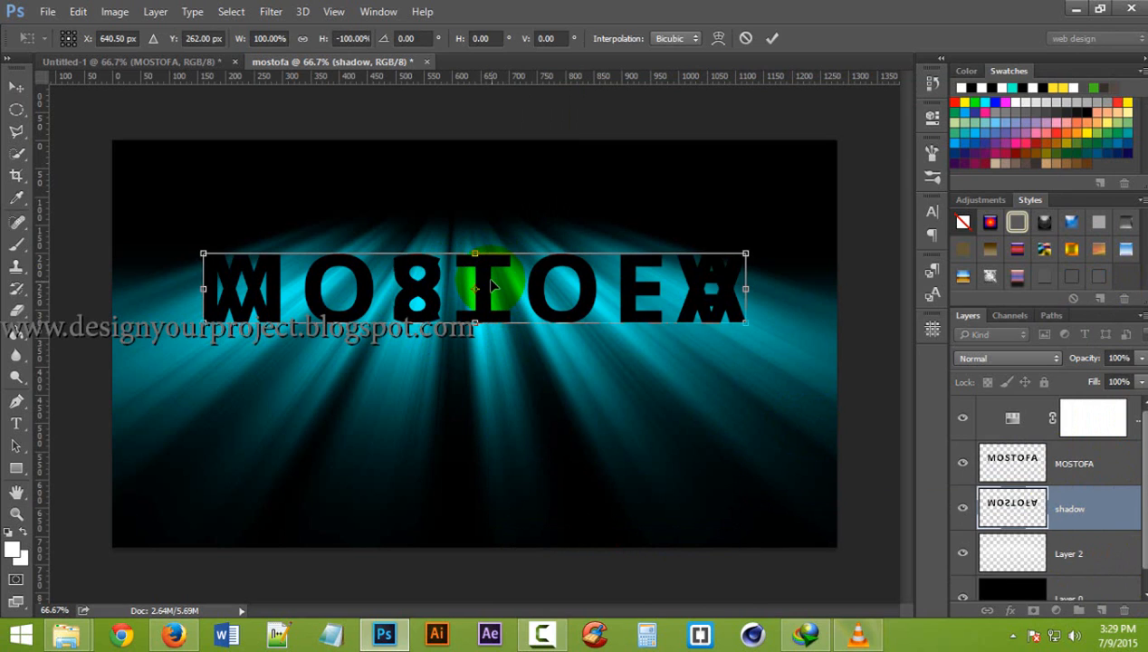
{"action": "left_click_drag", "start_coordinate": [487, 274], "coordinate": [496, 339]}
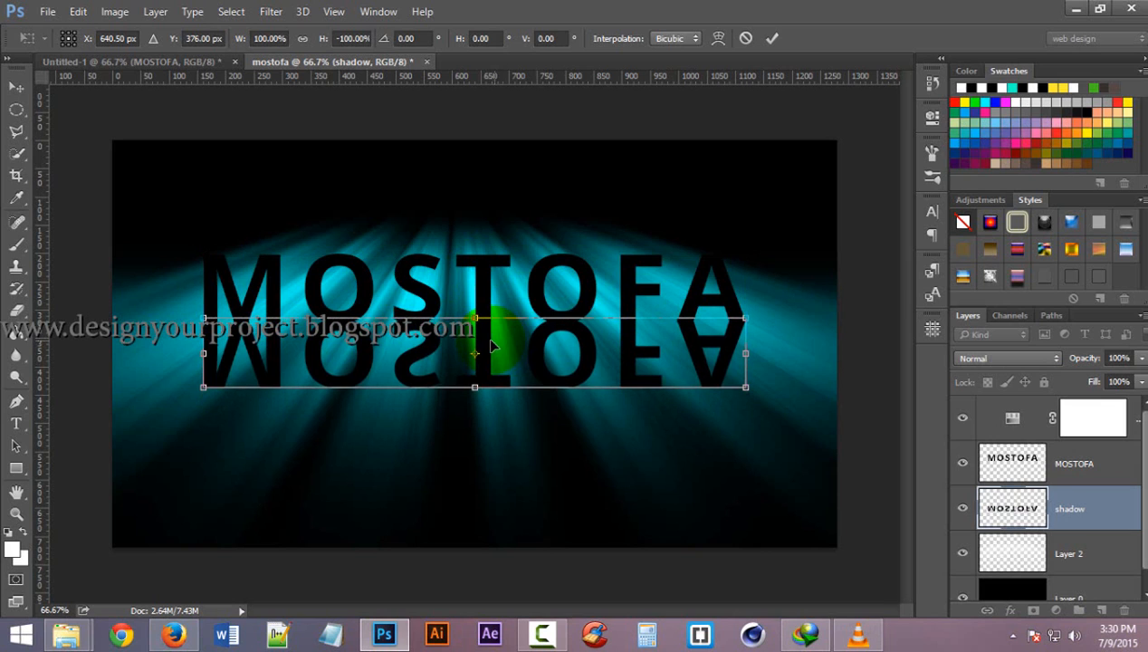
Step: Apply a Perspective transform to the flipped shadow, spreading its lower edge symmetrically out to nearly the full canvas width
{"action": "right_click", "coordinate": [480, 332]}
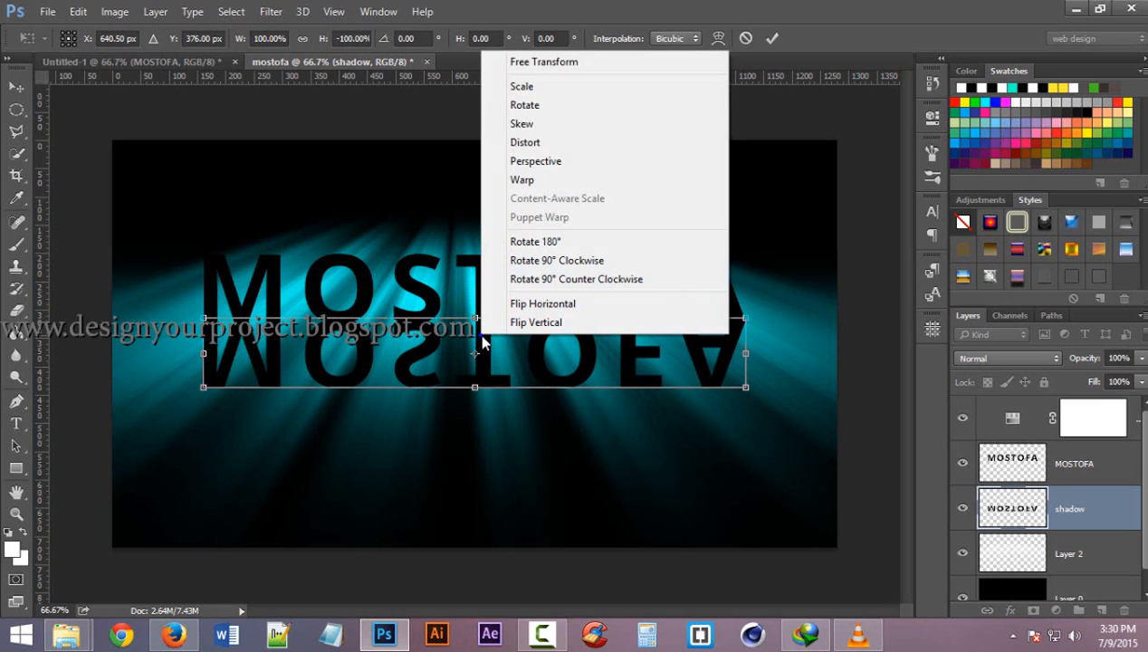
{"action": "left_click", "coordinate": [635, 163]}
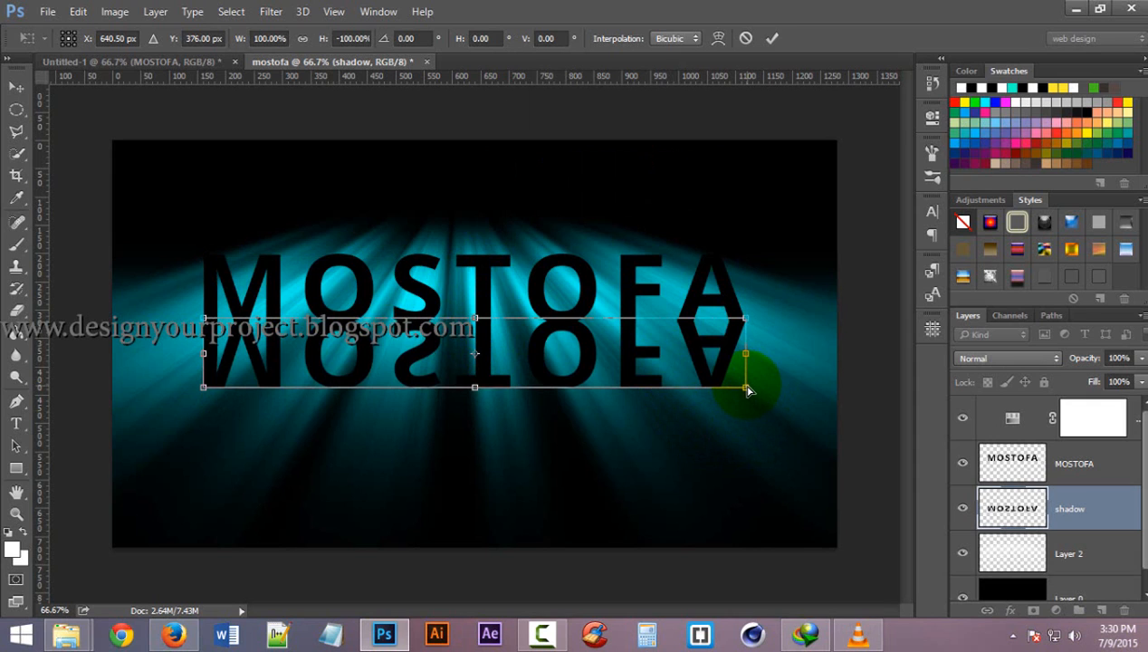
{"action": "left_click_drag", "start_coordinate": [748, 393], "coordinate": [854, 422]}
{"action": "left_click", "coordinate": [772, 39]}
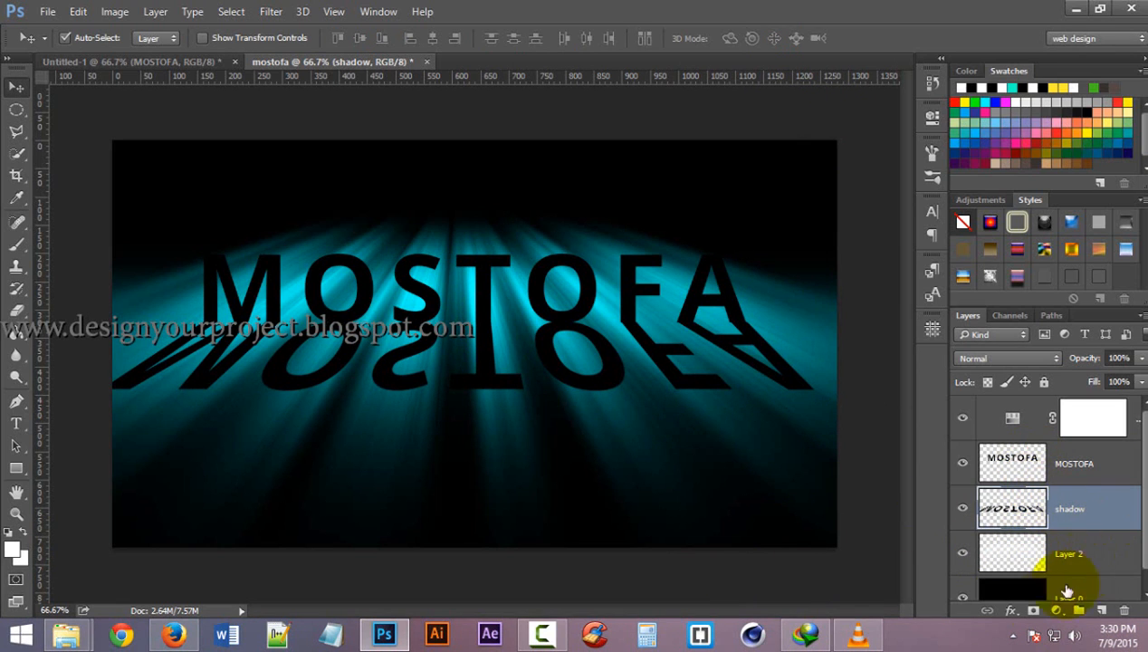
Step: Add a layer mask to the shadow layer and duplicate the masked layer
{"action": "left_click", "coordinate": [1033, 610]}
{"action": "left_click", "coordinate": [1060, 559]}
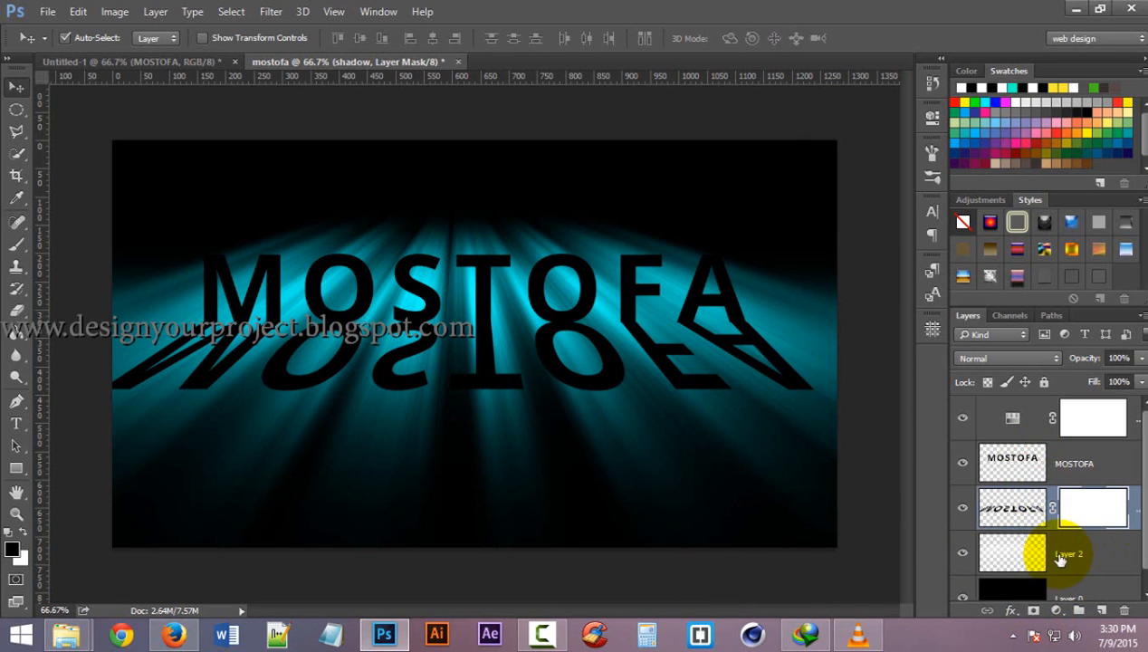
{"action": "key", "text": "ctrl+j"}
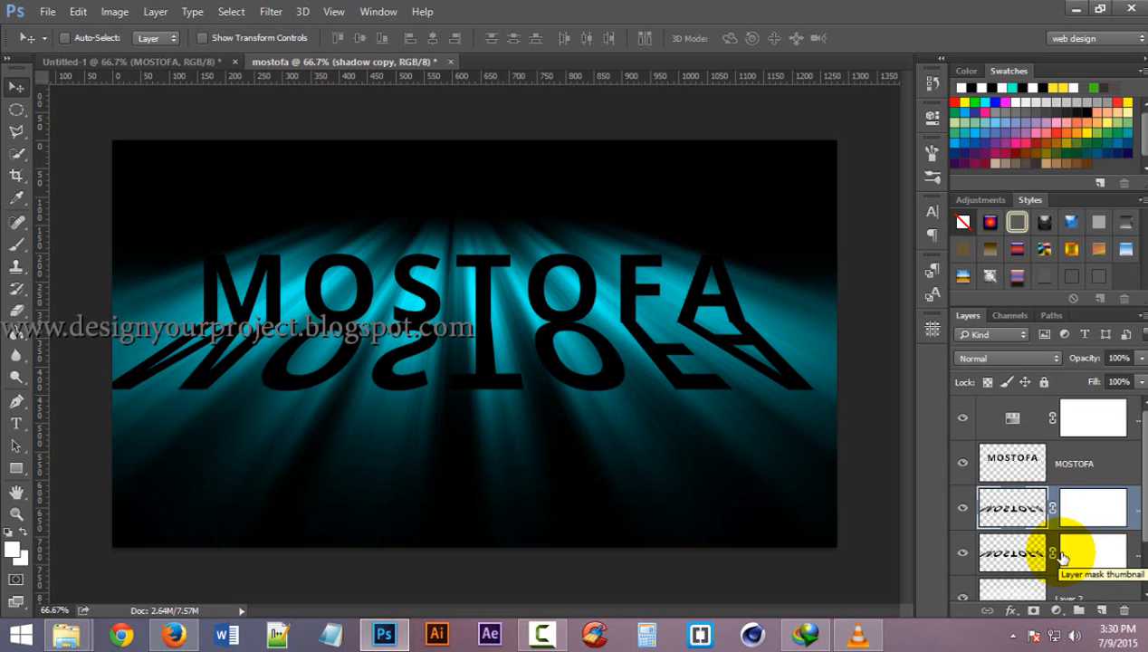
Step: Set the foreground colour to black and choose the Foreground to Transparent preset for the Gradient tool
{"action": "left_click", "coordinate": [987, 528], "text": "ctrl"}
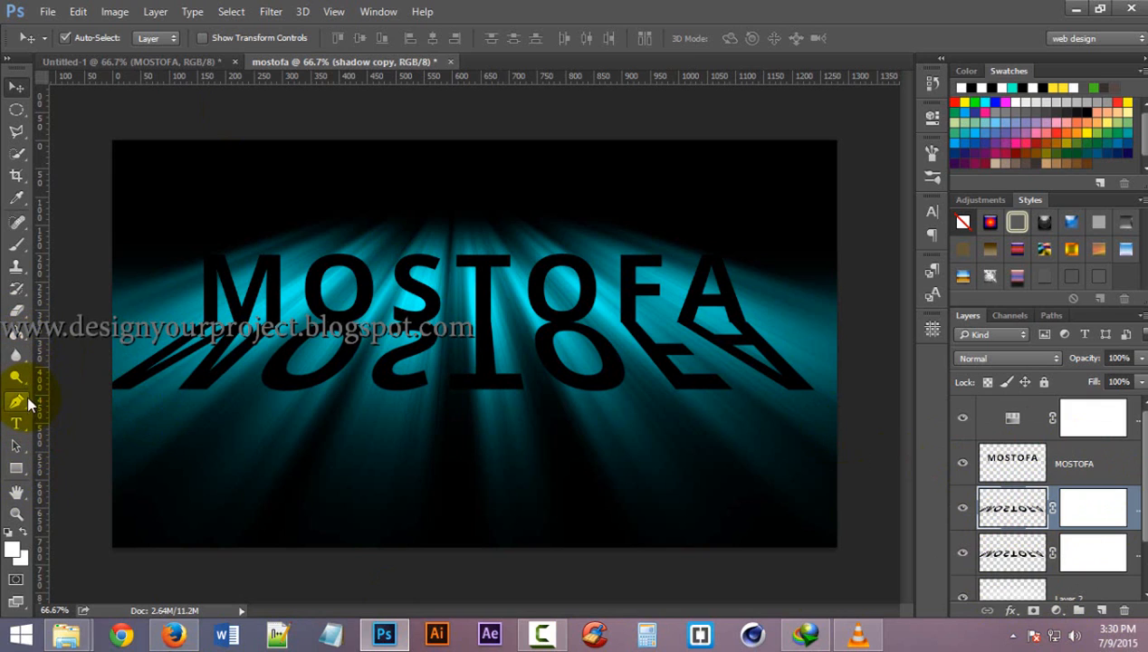
{"action": "right_click", "coordinate": [17, 333]}
{"action": "left_click", "coordinate": [98, 330]}
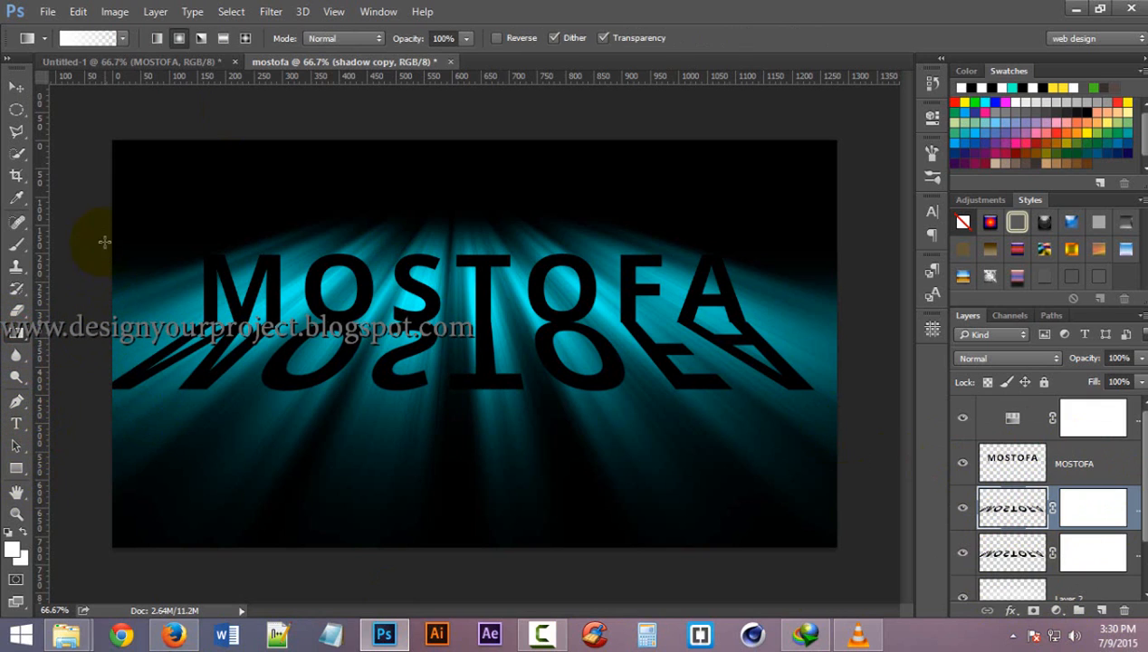
{"action": "left_click", "coordinate": [12, 549]}
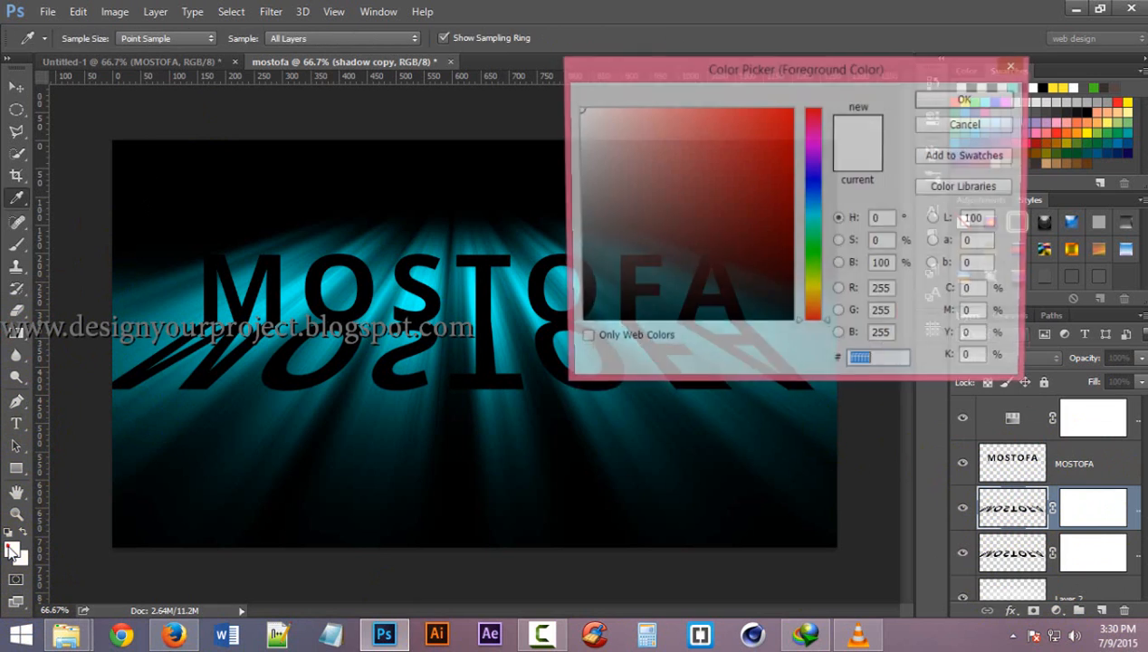
{"action": "left_click", "coordinate": [413, 369]}
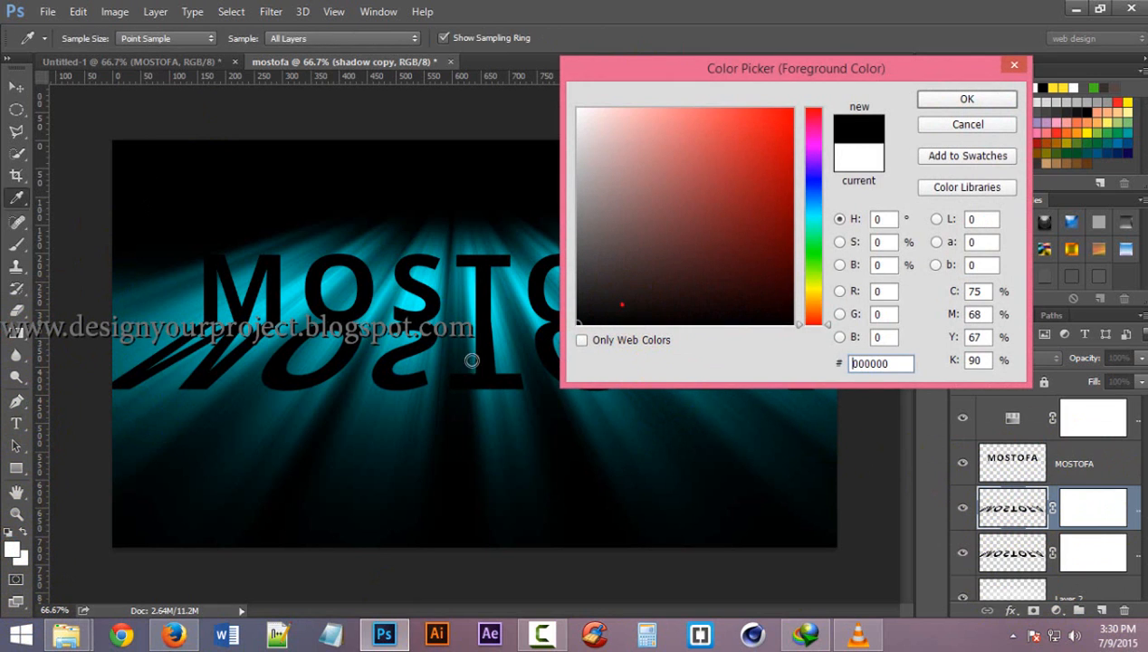
{"action": "left_click", "coordinate": [967, 99]}
{"action": "left_click", "coordinate": [70, 39]}
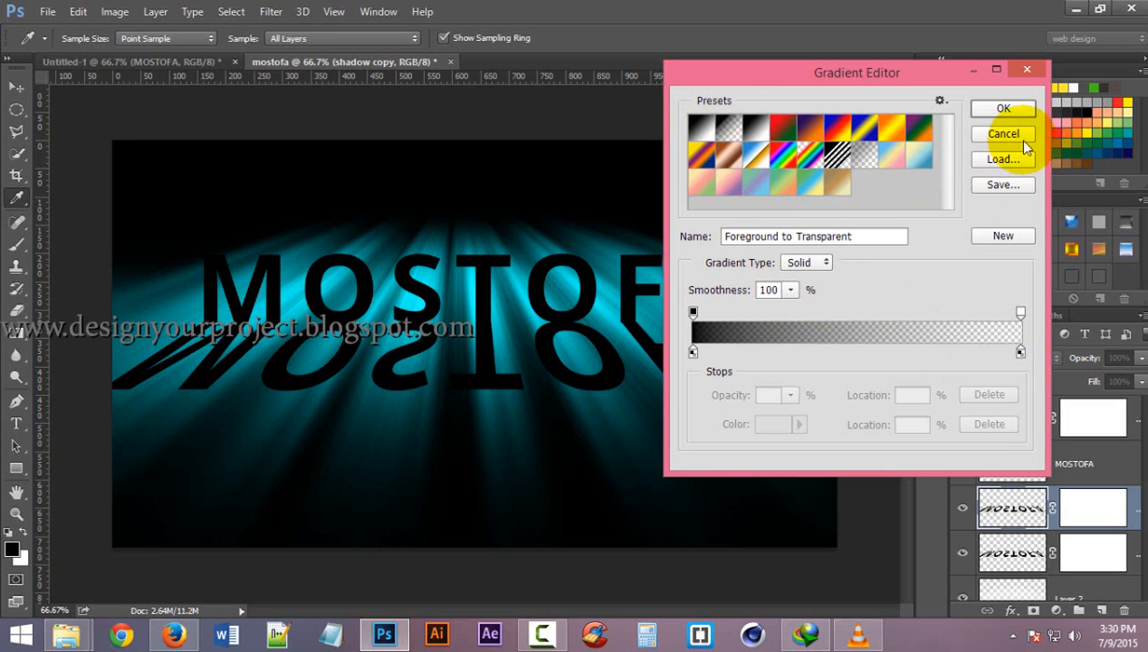
{"action": "left_click", "coordinate": [1001, 110]}
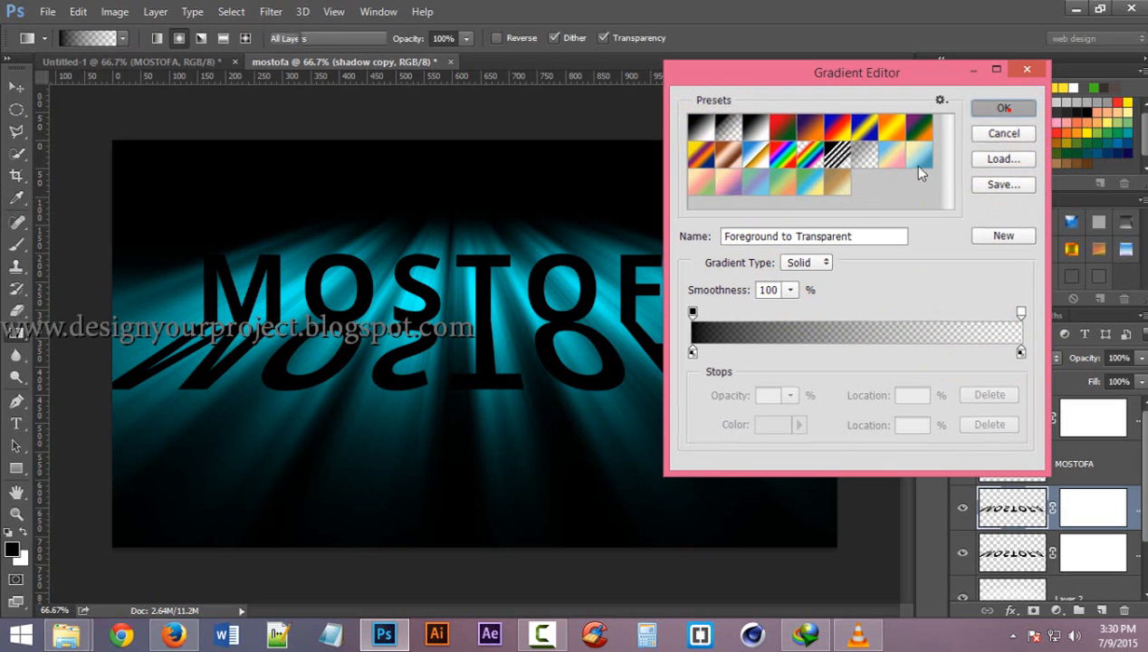
Step: Fade the lower edge of the original shadow layer on its mask, using a linear gradient from just below the shadow up to the letters' base
{"action": "left_click", "coordinate": [1107, 546]}
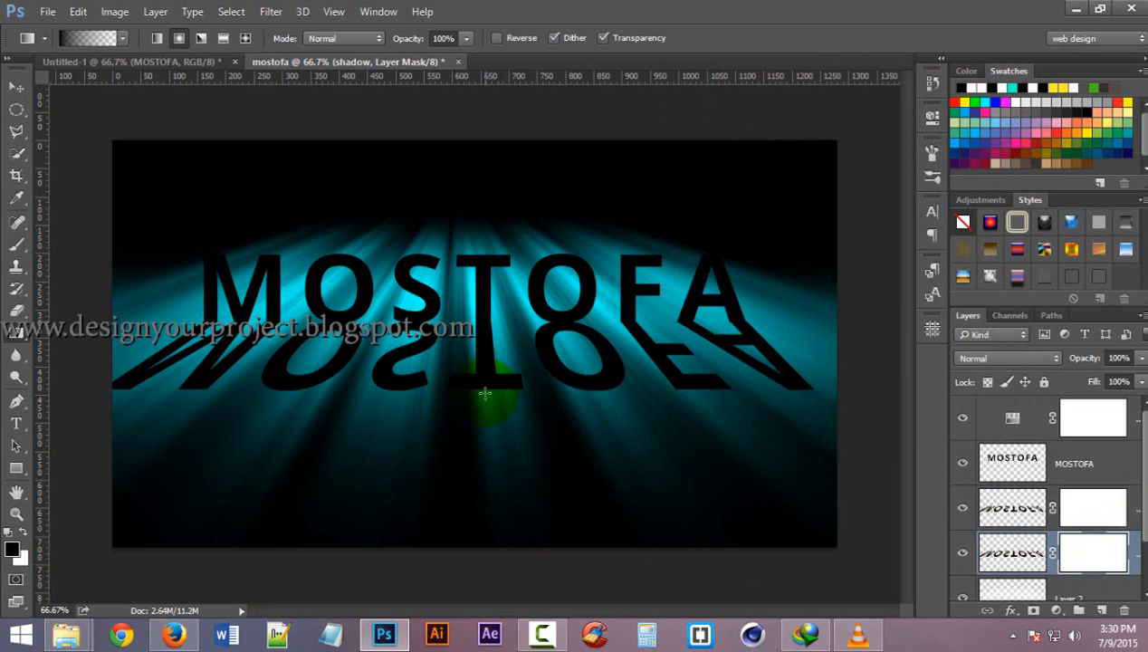
{"action": "left_click_drag", "start_coordinate": [484, 397], "coordinate": [488, 325]}
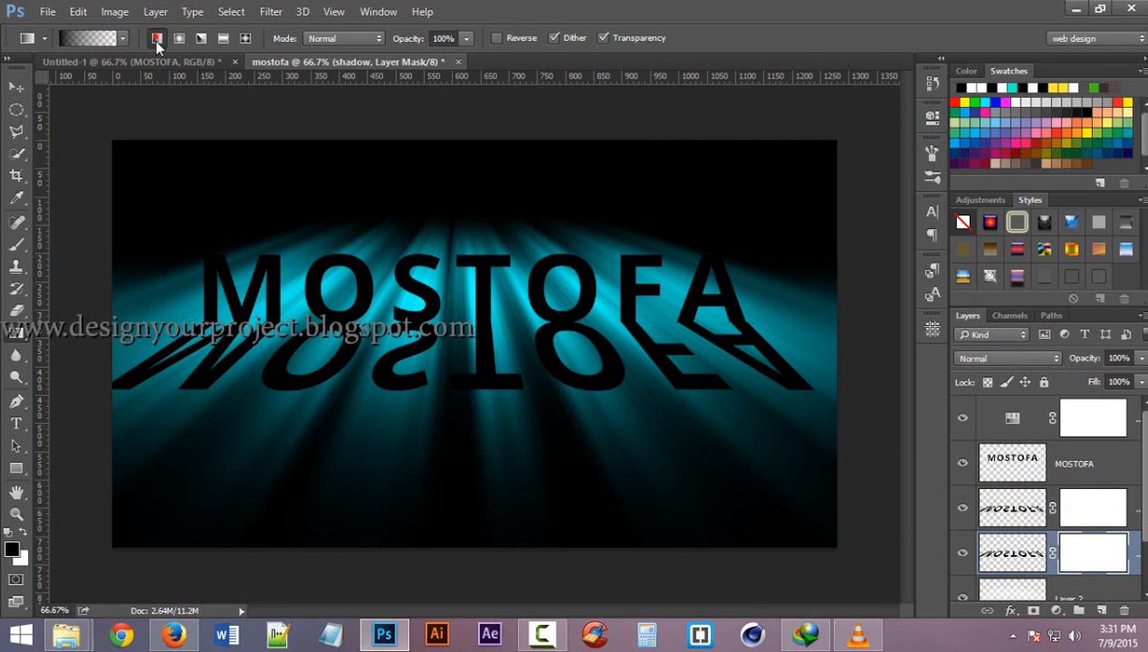
{"action": "left_click_drag", "start_coordinate": [485, 395], "coordinate": [483, 326]}
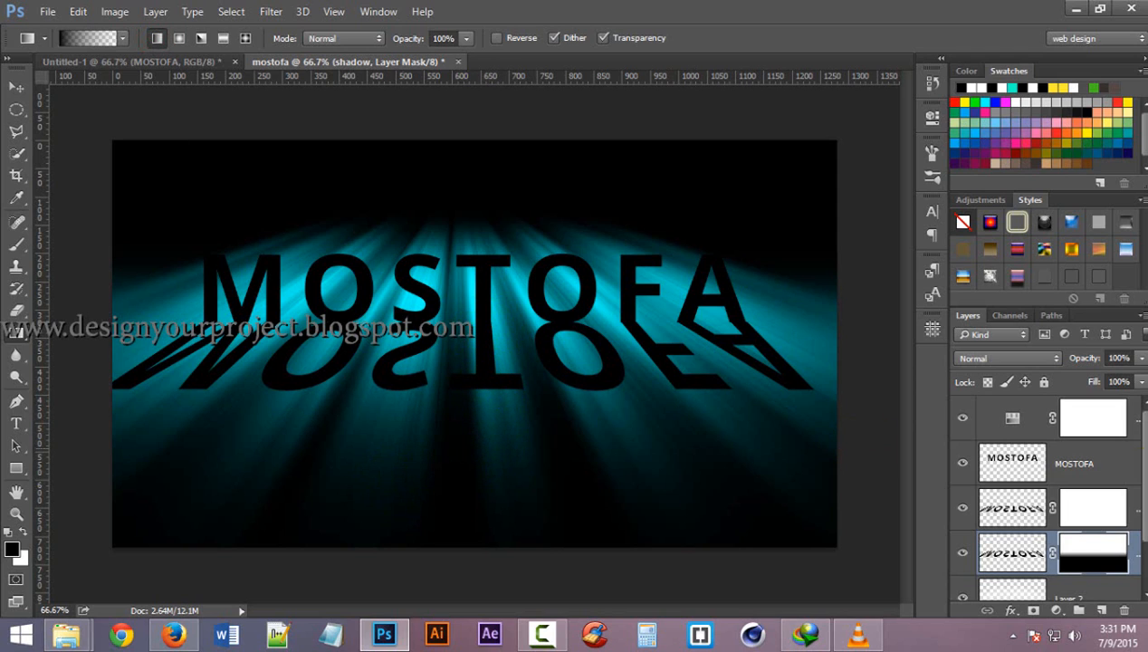
Step: Apply the same upward linear gradient to the shadow copy's mask and once more to the original shadow's mask
{"action": "left_click", "coordinate": [1073, 504]}
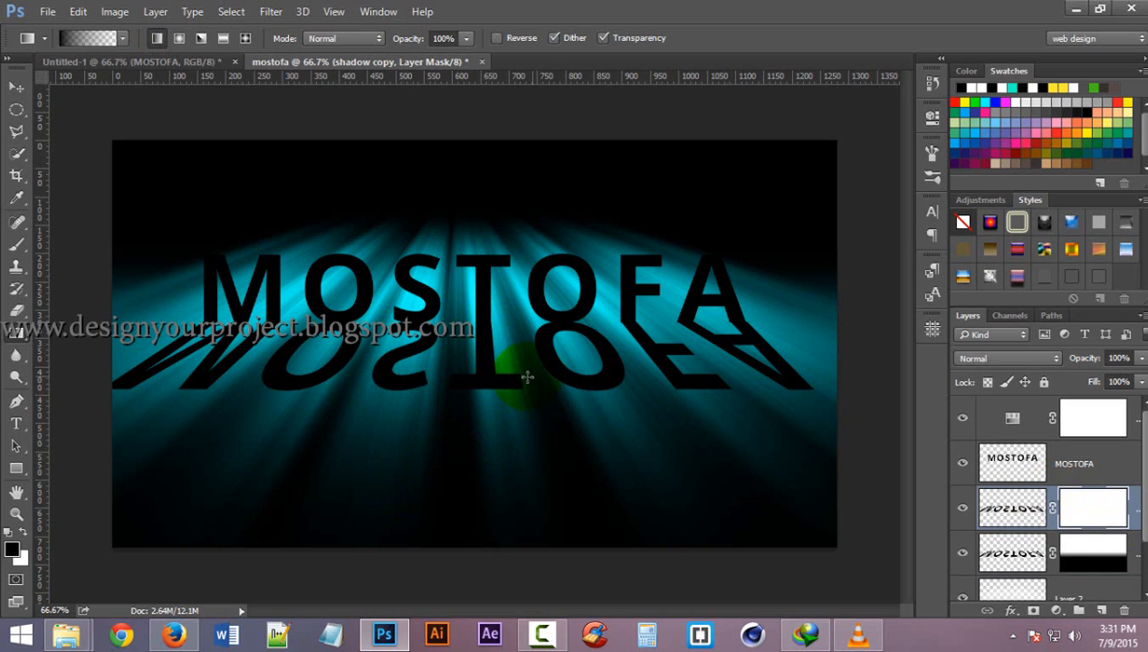
{"action": "mouse_move", "coordinate": [483, 391]}
{"action": "left_mouse_down"}
{"action": "mouse_move", "coordinate": [487, 335]}
{"action": "mouse_move", "coordinate": [478, 388]}
{"action": "mouse_move", "coordinate": [510, 426]}
{"action": "mouse_move", "coordinate": [485, 323]}
{"action": "left_mouse_up"}
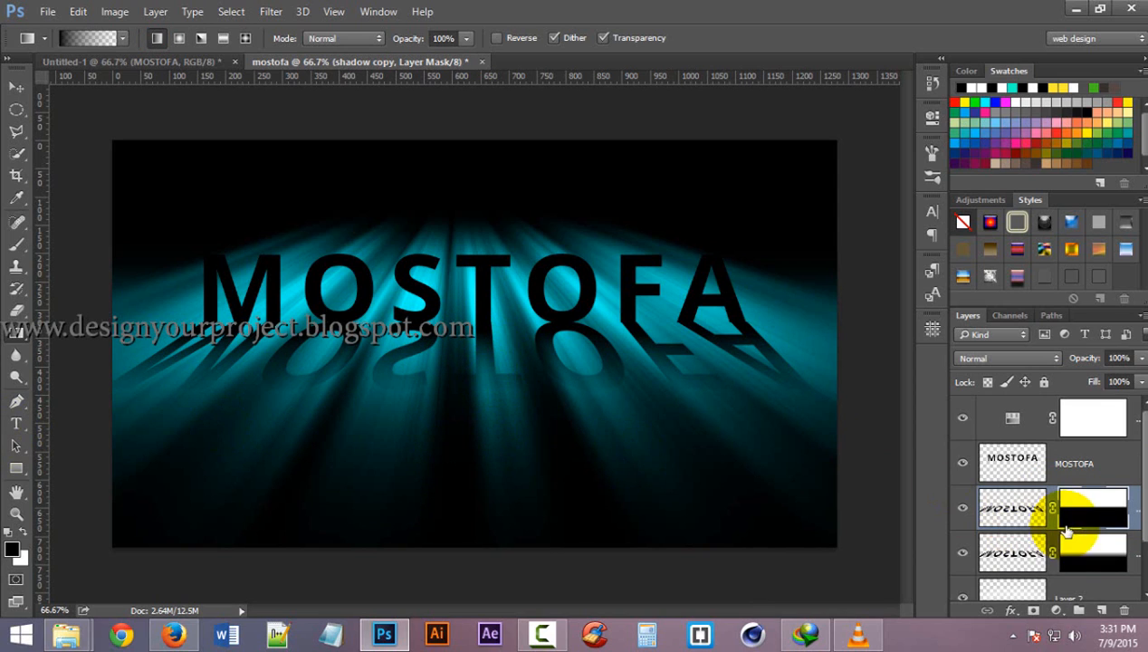
{"action": "left_click", "coordinate": [1080, 552]}
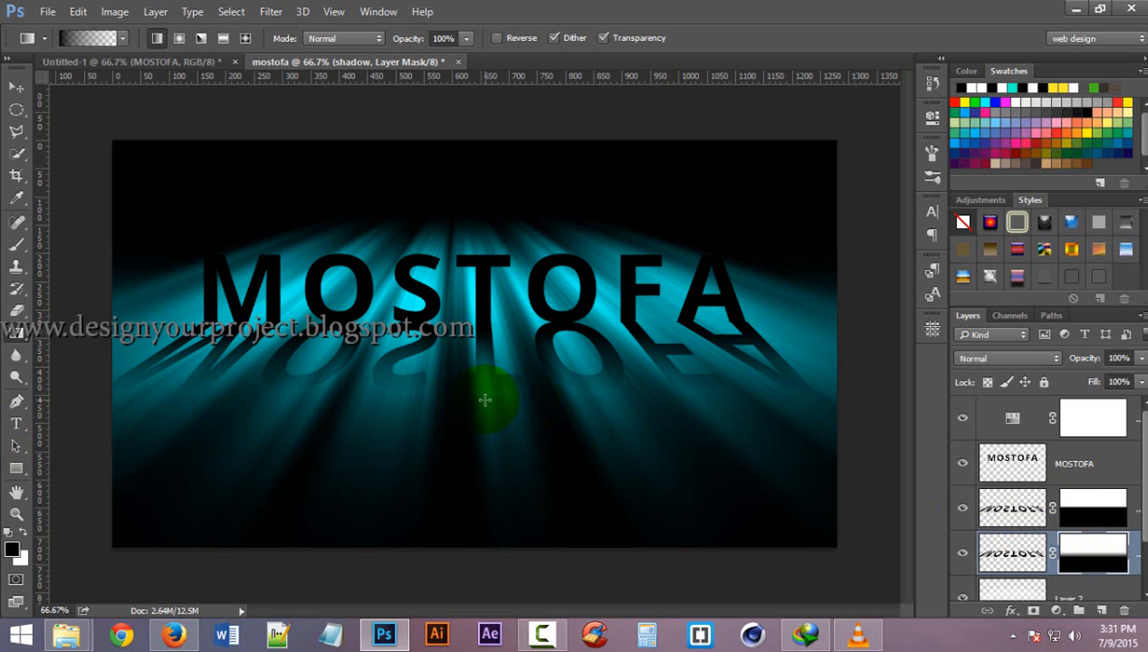
{"action": "left_click_drag", "start_coordinate": [484, 397], "coordinate": [486, 321]}
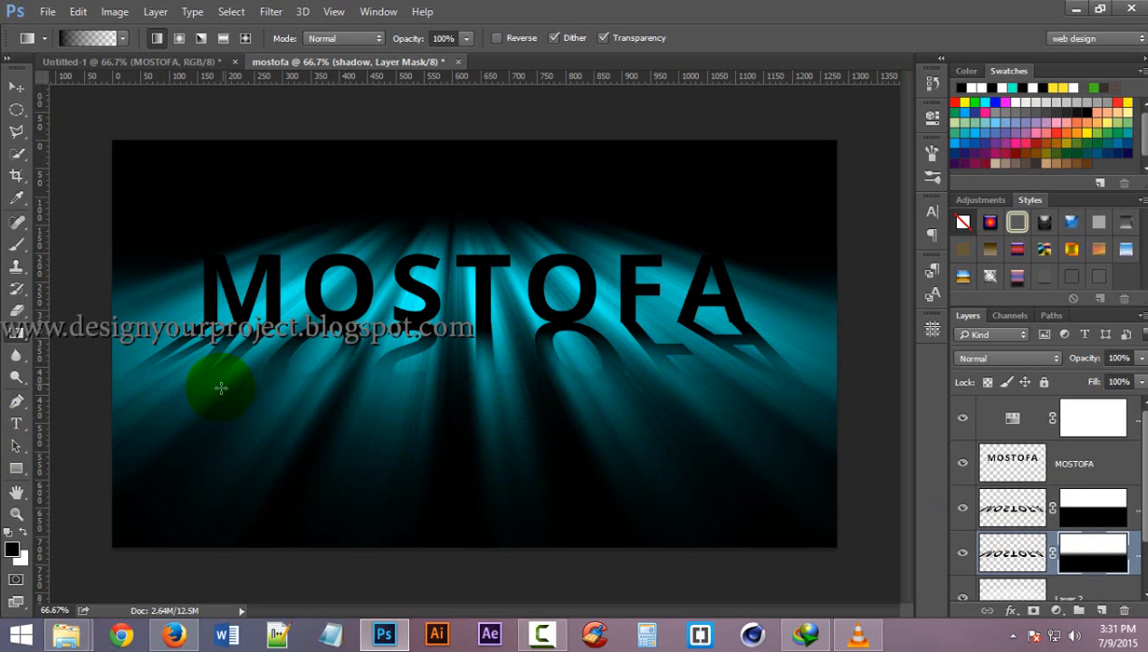
Step: Apply a Gaussian Blur with a 7-pixel radius to both the shadow copy and the original shadow layer
{"action": "left_click", "coordinate": [1009, 517]}
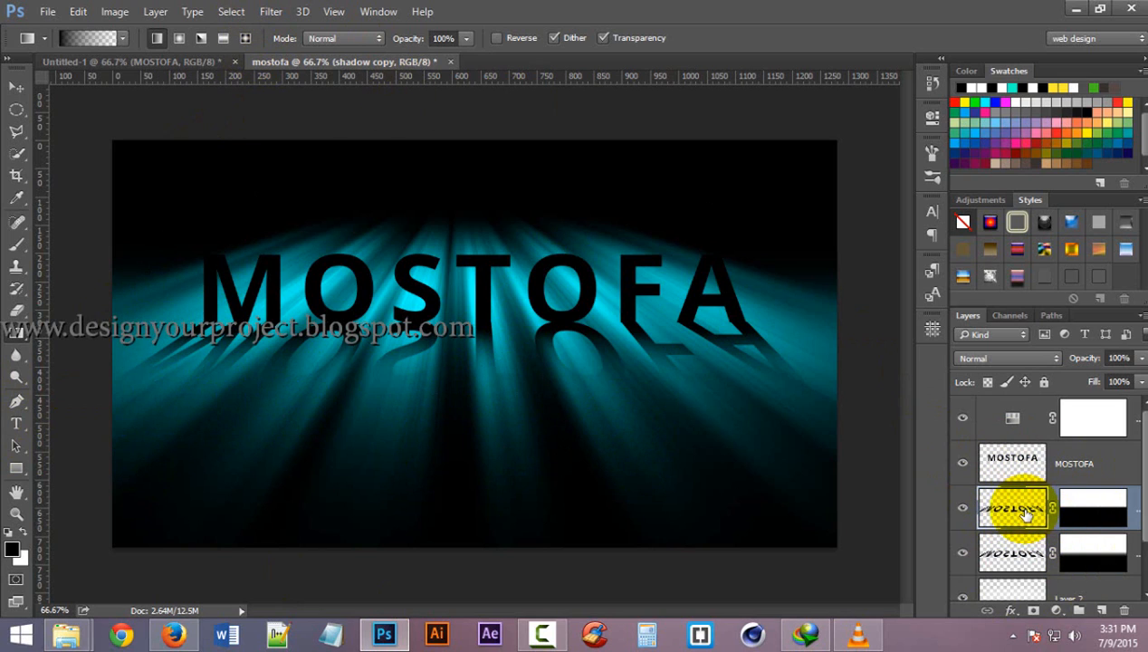
{"action": "left_click", "coordinate": [276, 15]}
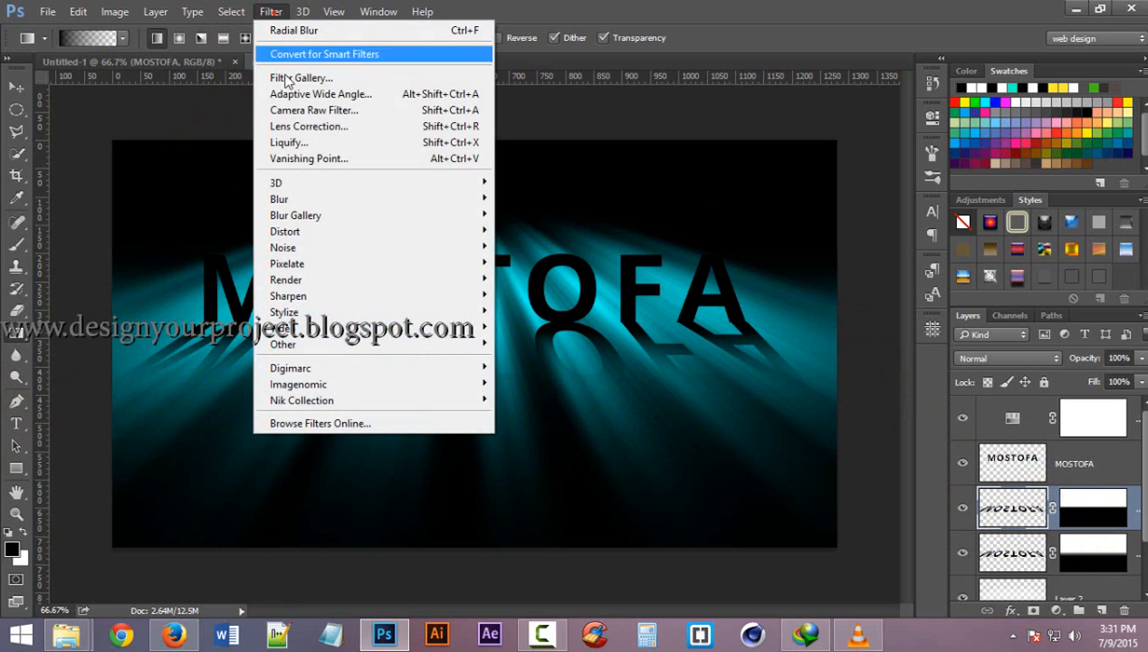
{"action": "mouse_move", "coordinate": [351, 198]}
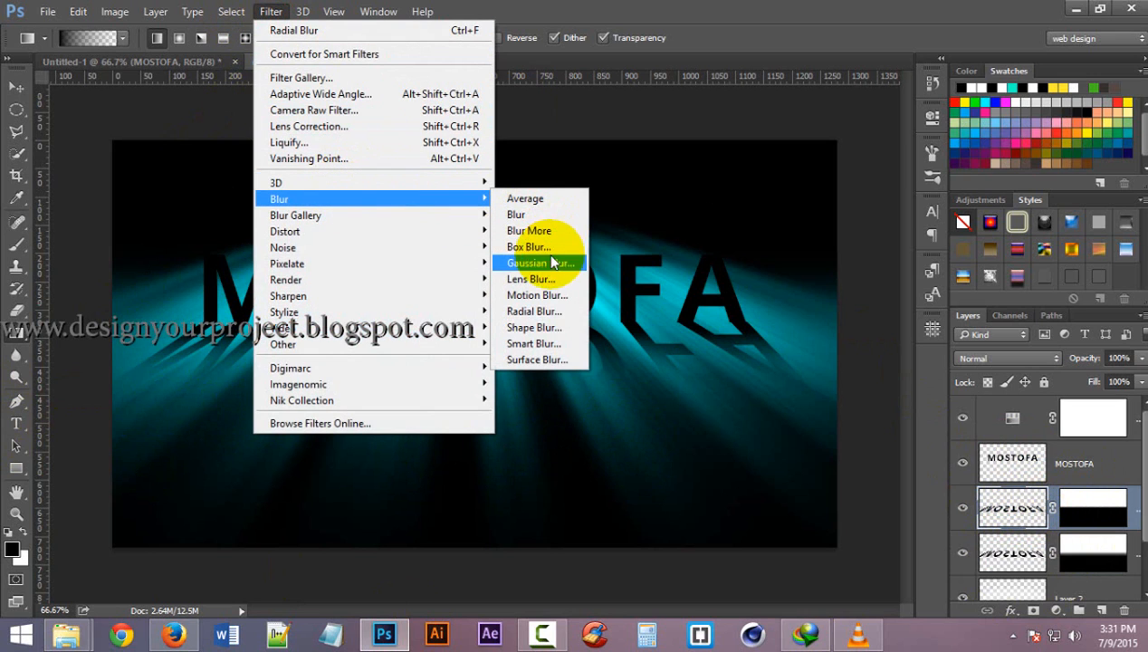
{"action": "left_click", "coordinate": [540, 263]}
{"action": "left_click", "coordinate": [809, 142]}
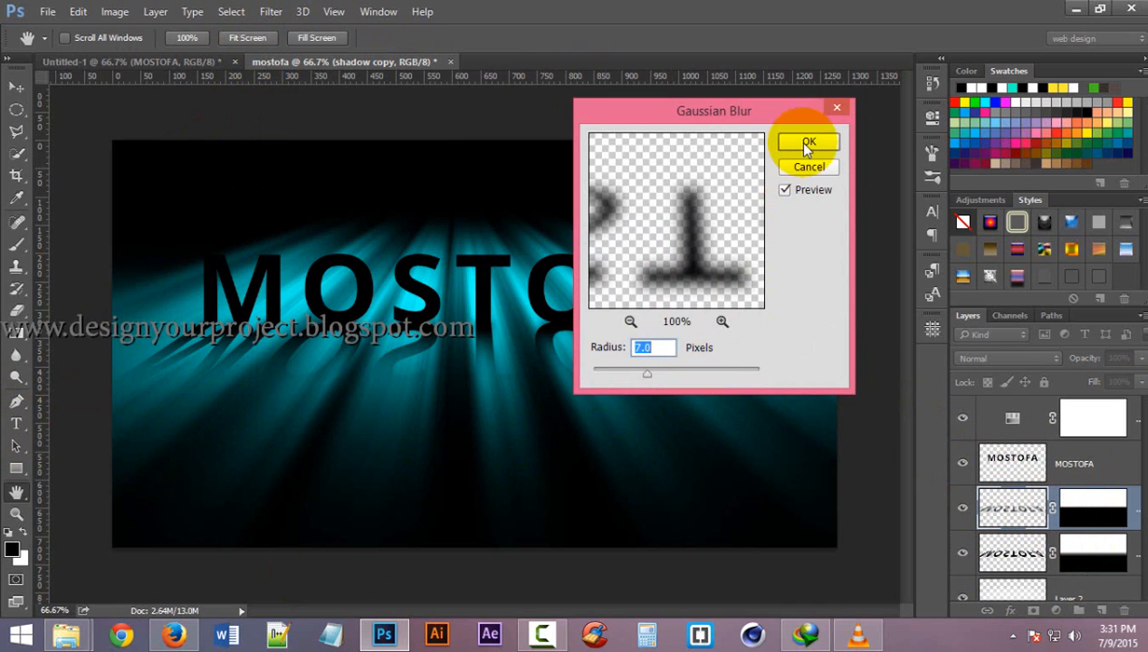
{"action": "key", "text": "g"}
{"action": "left_click", "coordinate": [1012, 547]}
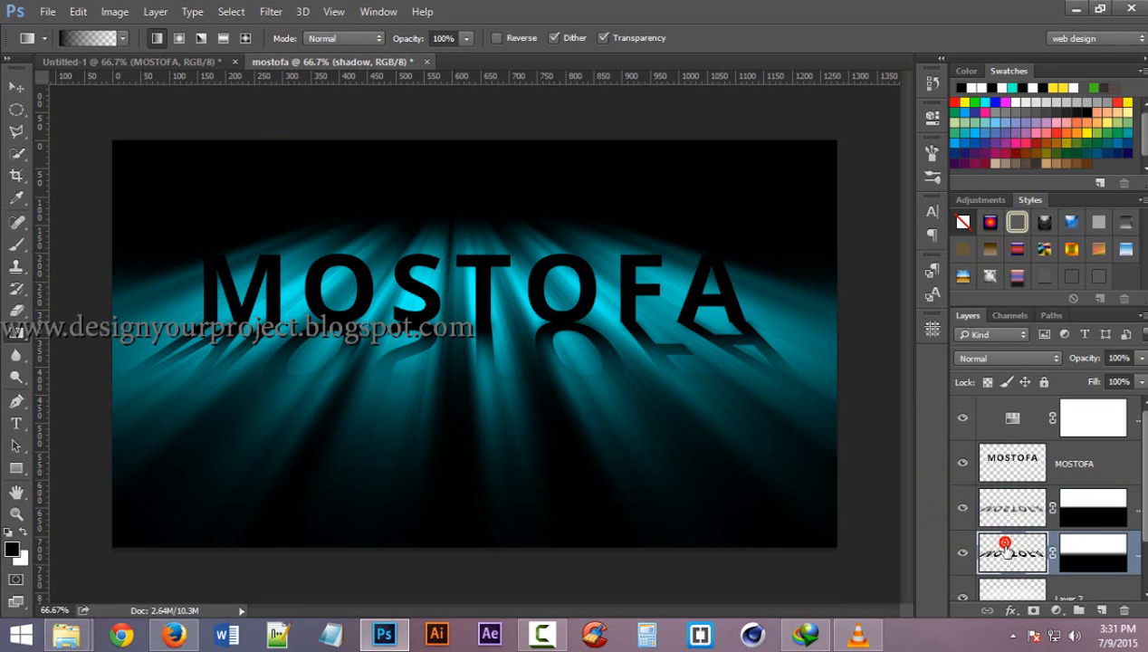
{"action": "key", "text": "ctrl+f"}
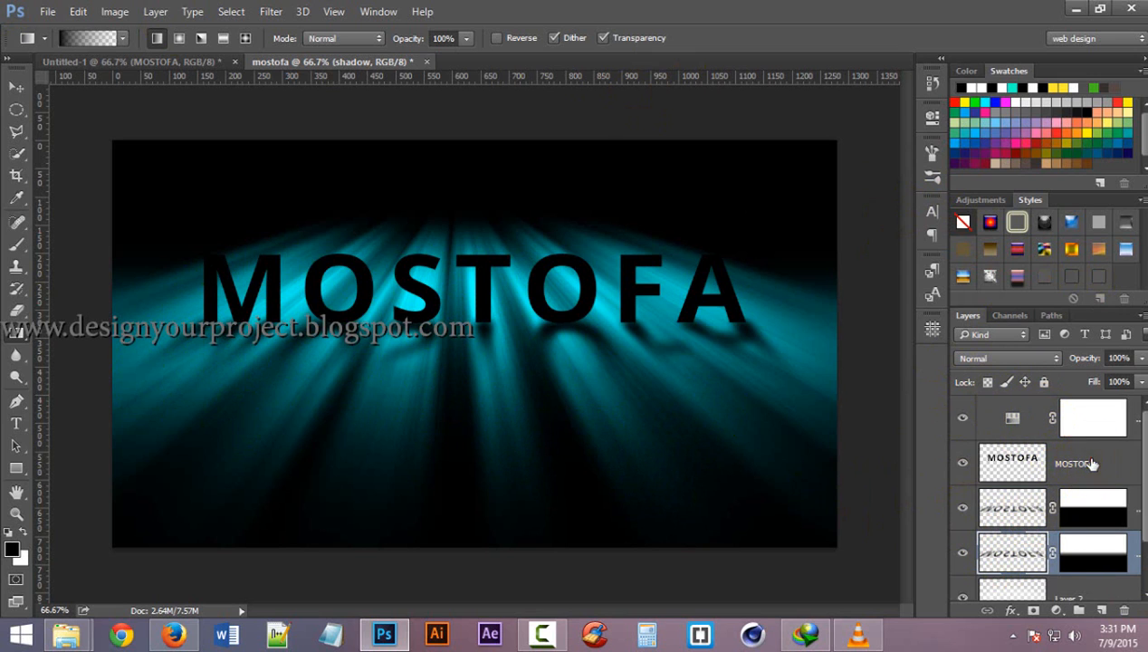
Step: Add an Outer Glow style with a size of 5 px to the upright text layer and collapse its effects list
{"action": "left_click", "coordinate": [1022, 468]}
{"action": "double_click", "coordinate": [1024, 469]}
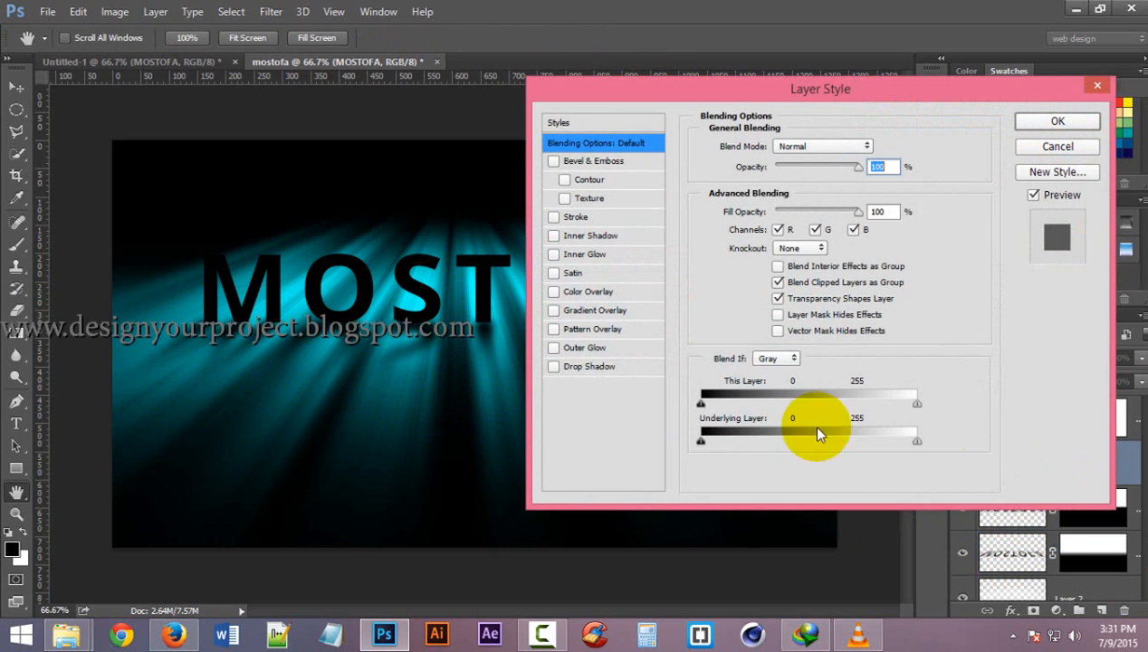
{"action": "left_click", "coordinate": [596, 348]}
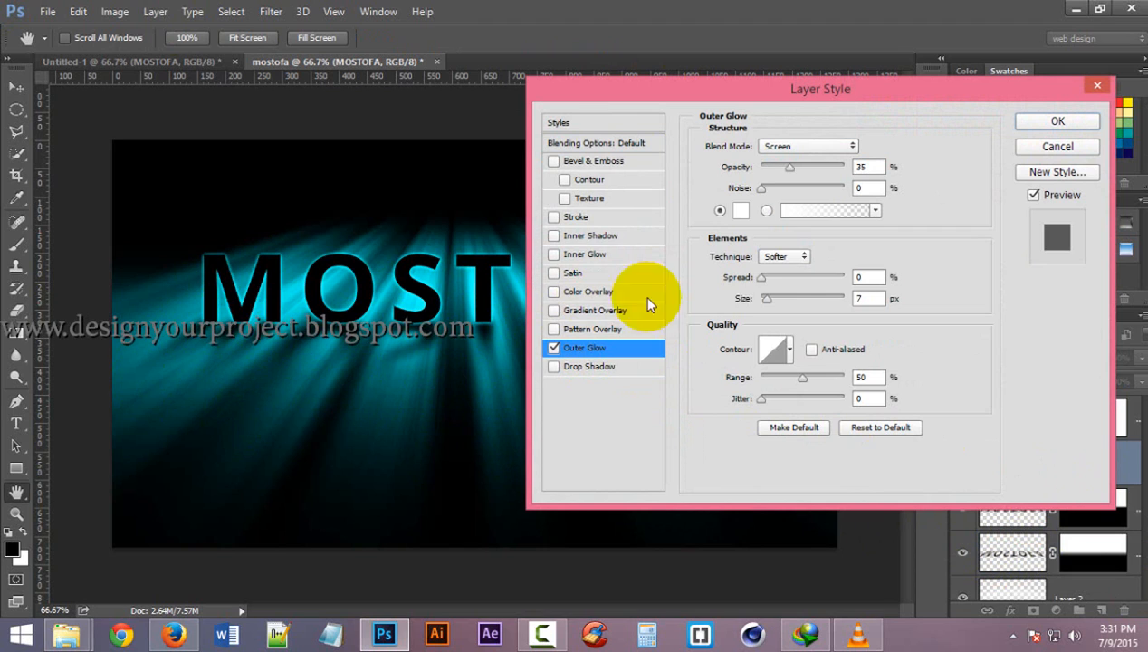
{"action": "double_click", "coordinate": [864, 298]}
{"action": "type", "text": "5"}
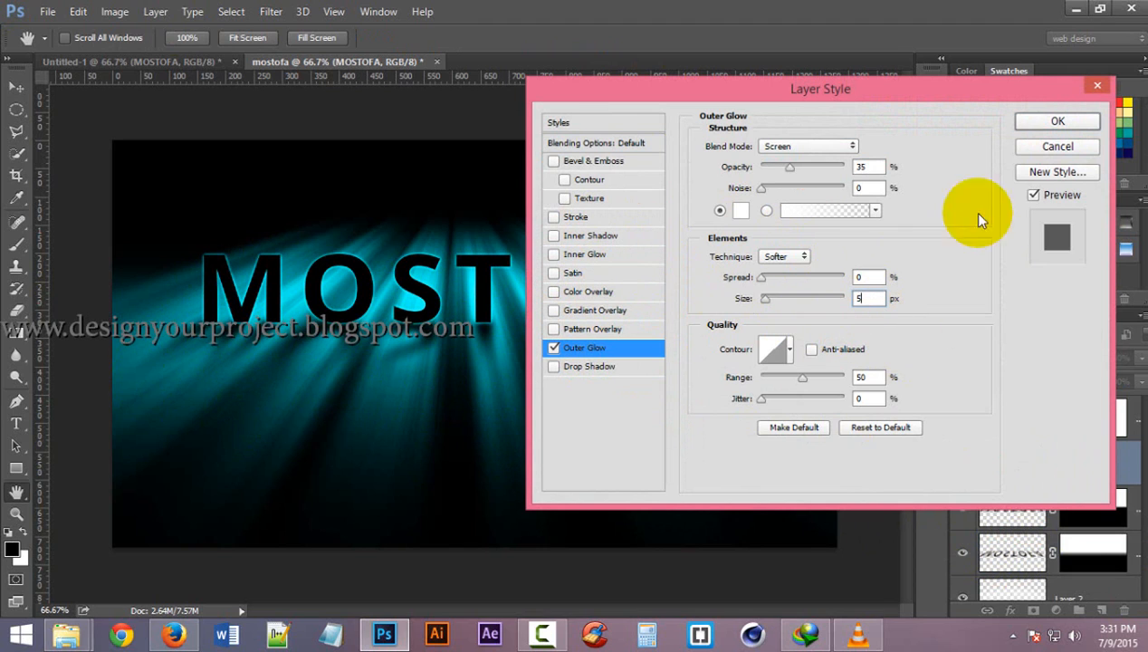
{"action": "left_click", "coordinate": [1068, 122]}
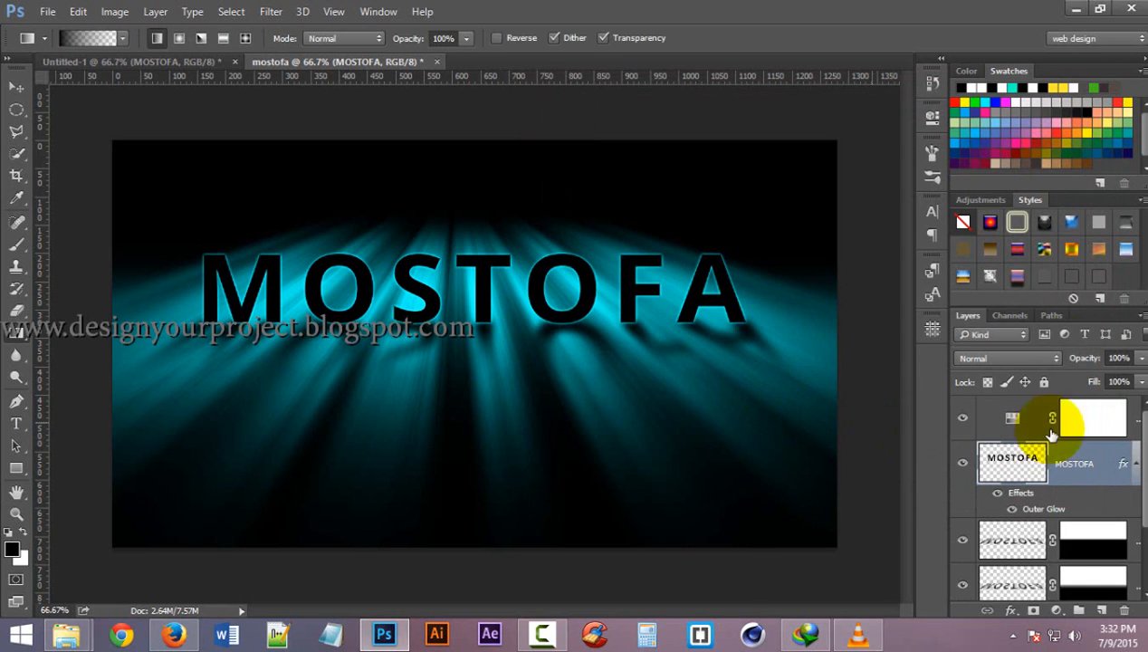
{"action": "left_click", "coordinate": [1134, 466]}
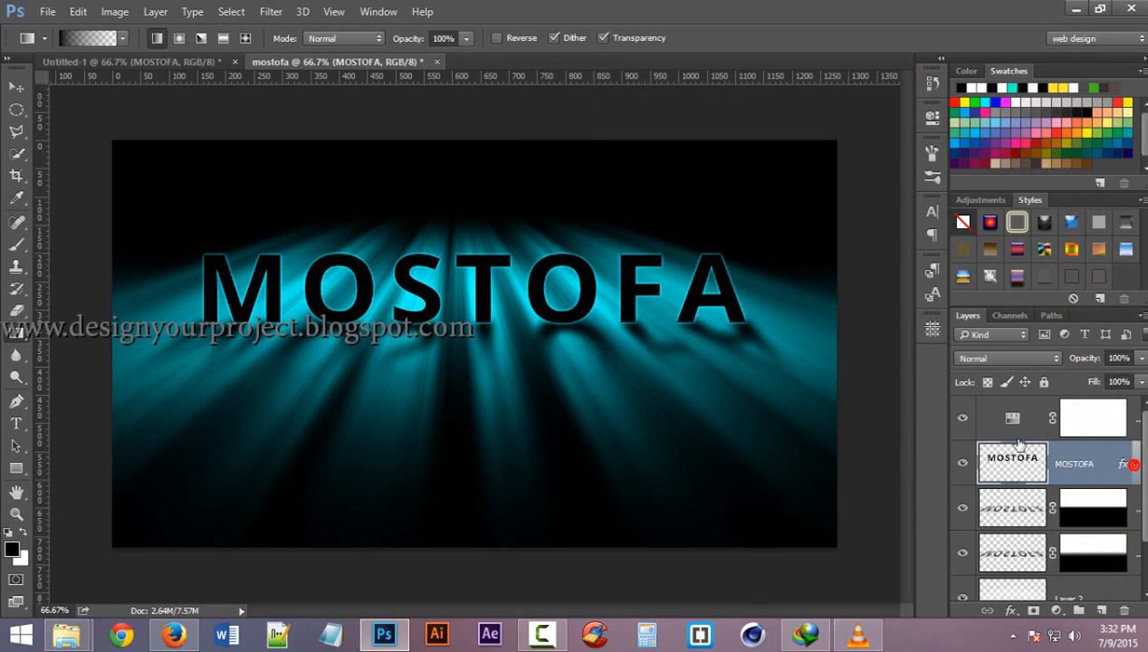
Step: Add a new empty layer directly above the upright text layer, after checking the finished example document
{"action": "left_click", "coordinate": [485, 254], "text": "ctrl"}
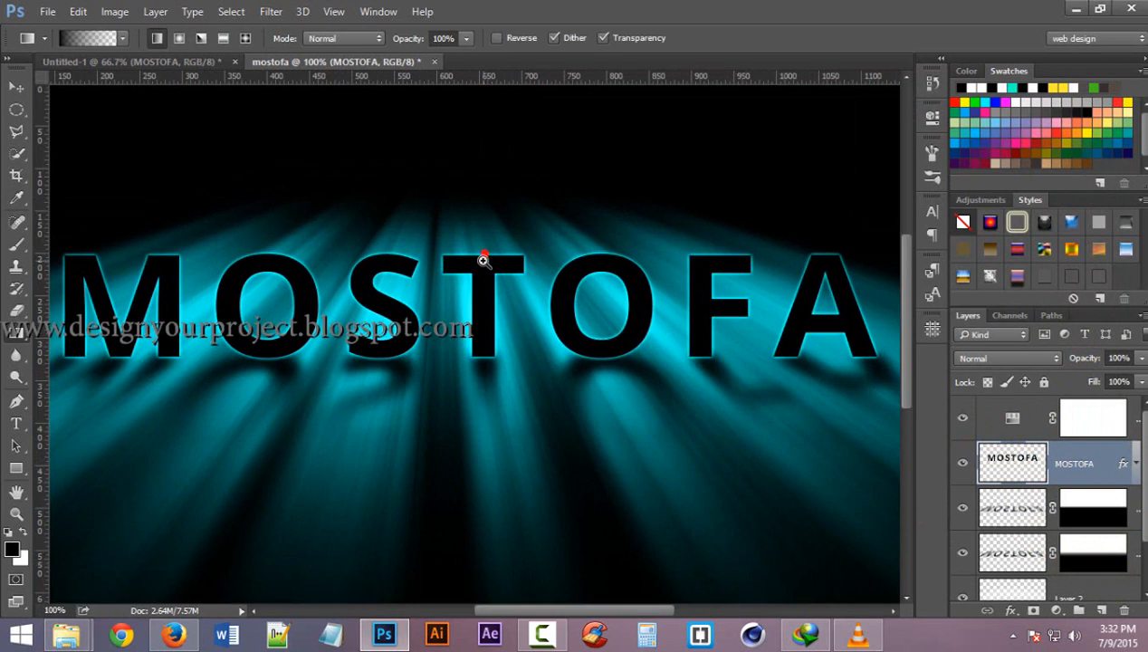
{"action": "left_click", "coordinate": [159, 59]}
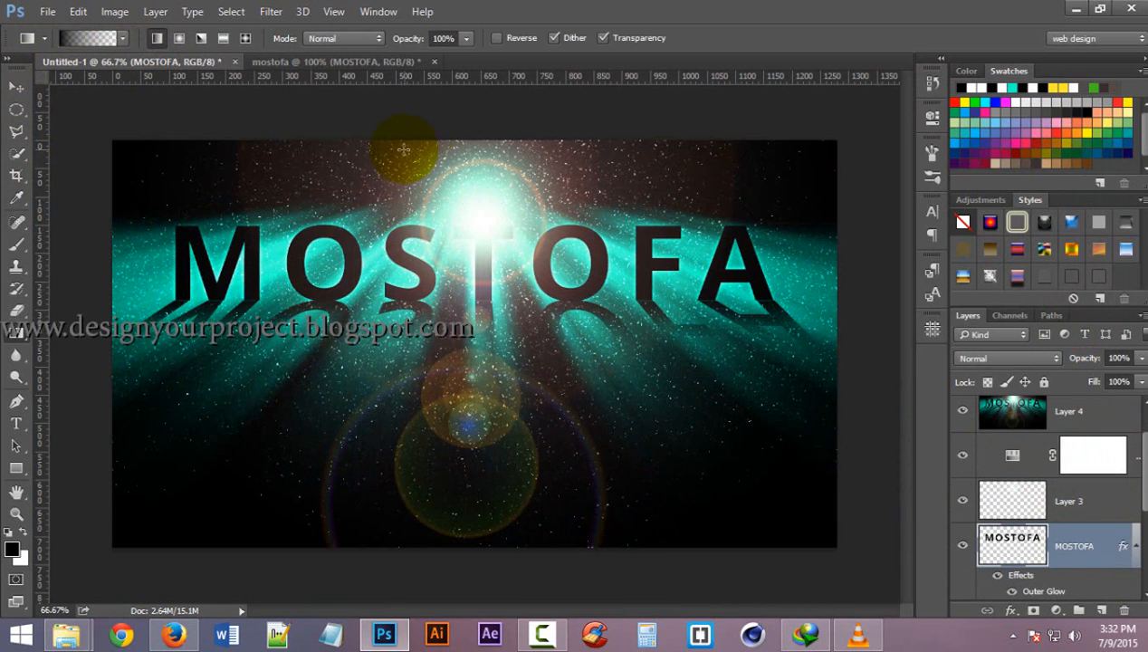
{"action": "left_click", "coordinate": [352, 61]}
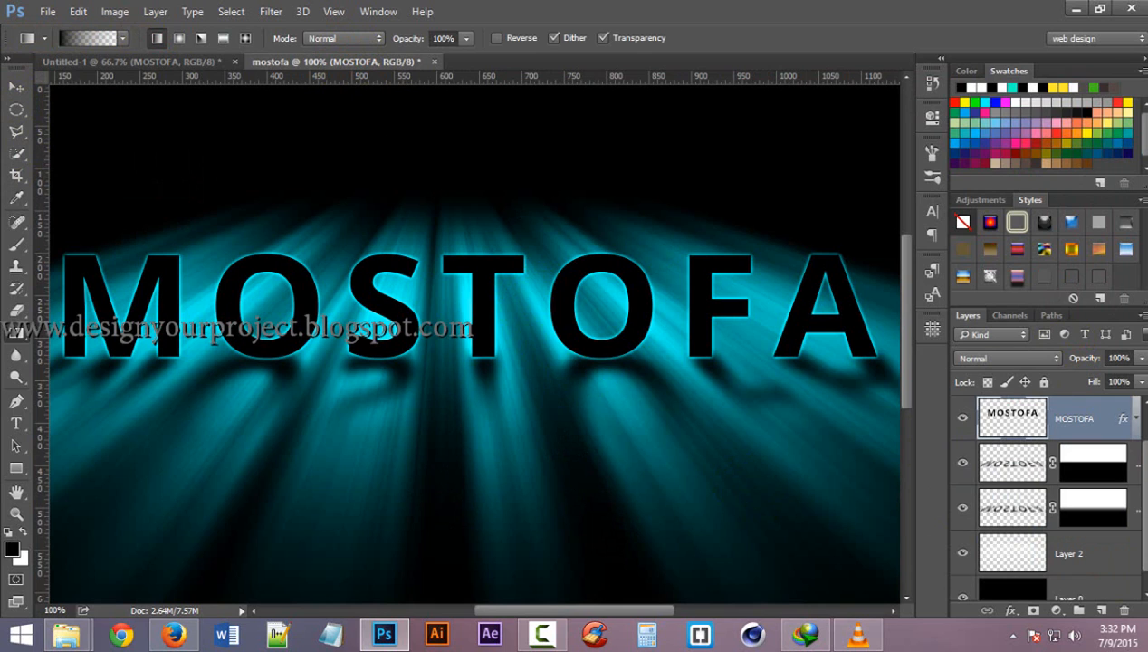
{"action": "left_click", "coordinate": [1102, 612]}
{"action": "left_click", "coordinate": [1051, 480]}
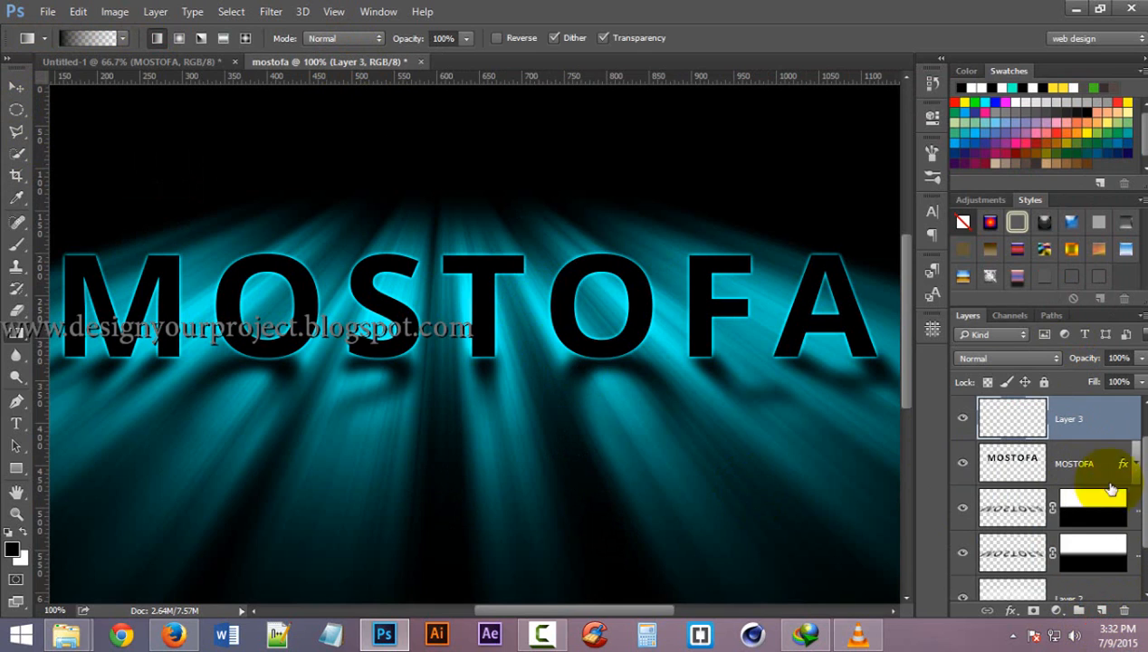
{"action": "left_click", "coordinate": [987, 457]}
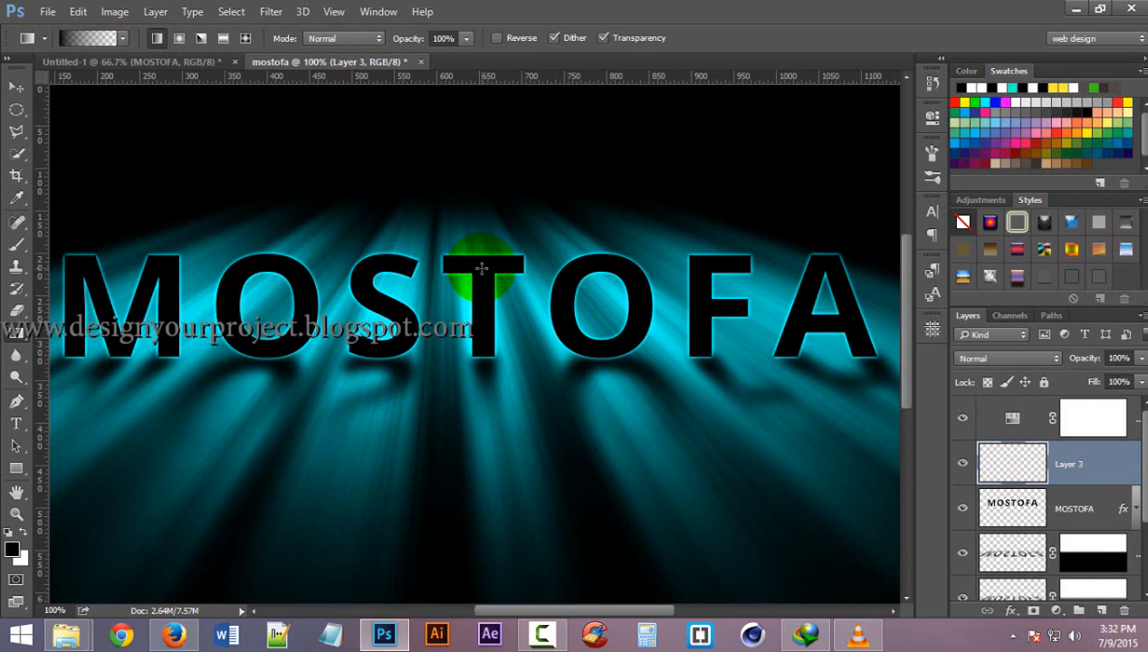
Step: Draw a circular selection centred on the upper part of the letter T and feather it by 50 pixels
{"action": "left_click", "coordinate": [27, 115]}
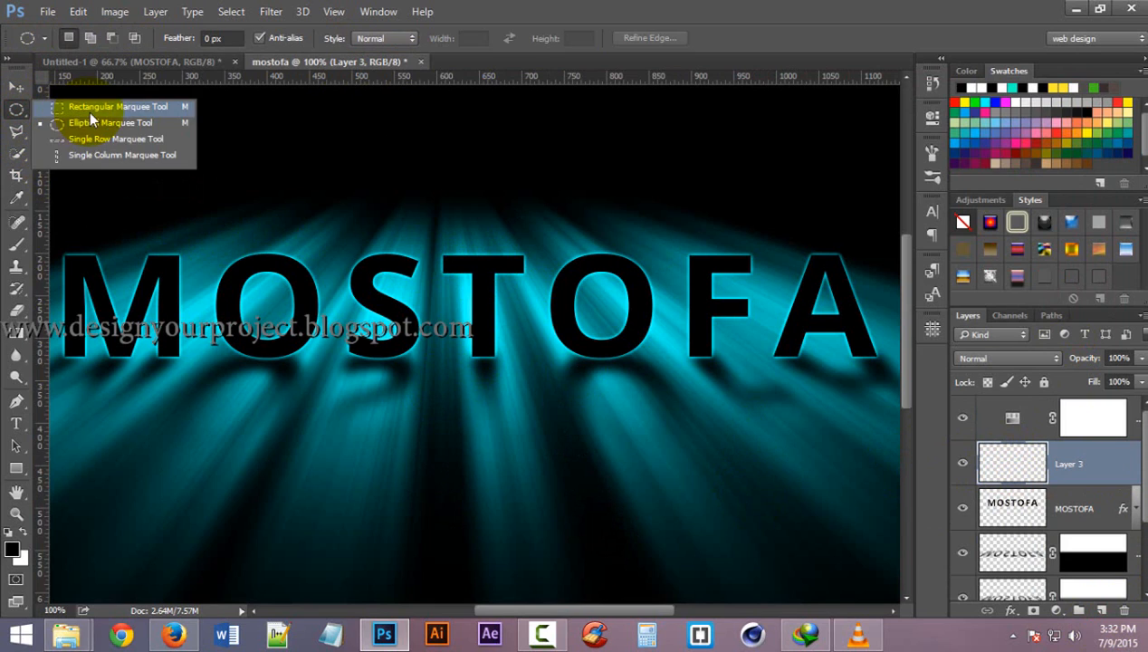
{"action": "left_click", "coordinate": [91, 120]}
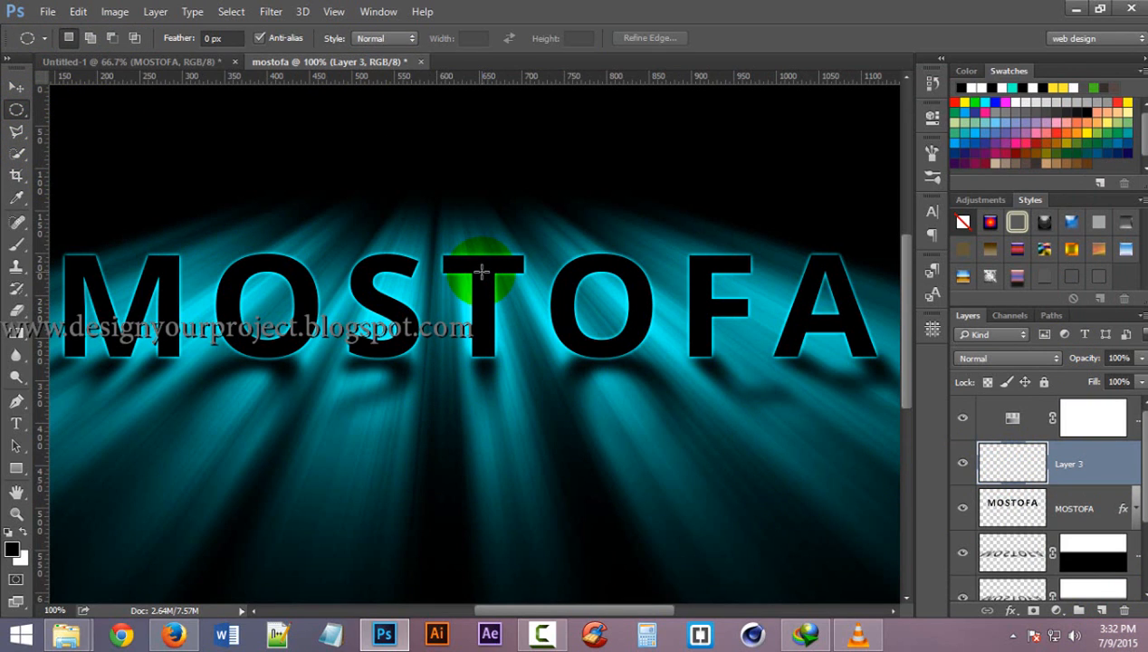
{"action": "left_click_drag", "start_coordinate": [481, 271], "coordinate": [586, 337]}
{"action": "left_click", "coordinate": [230, 11]}
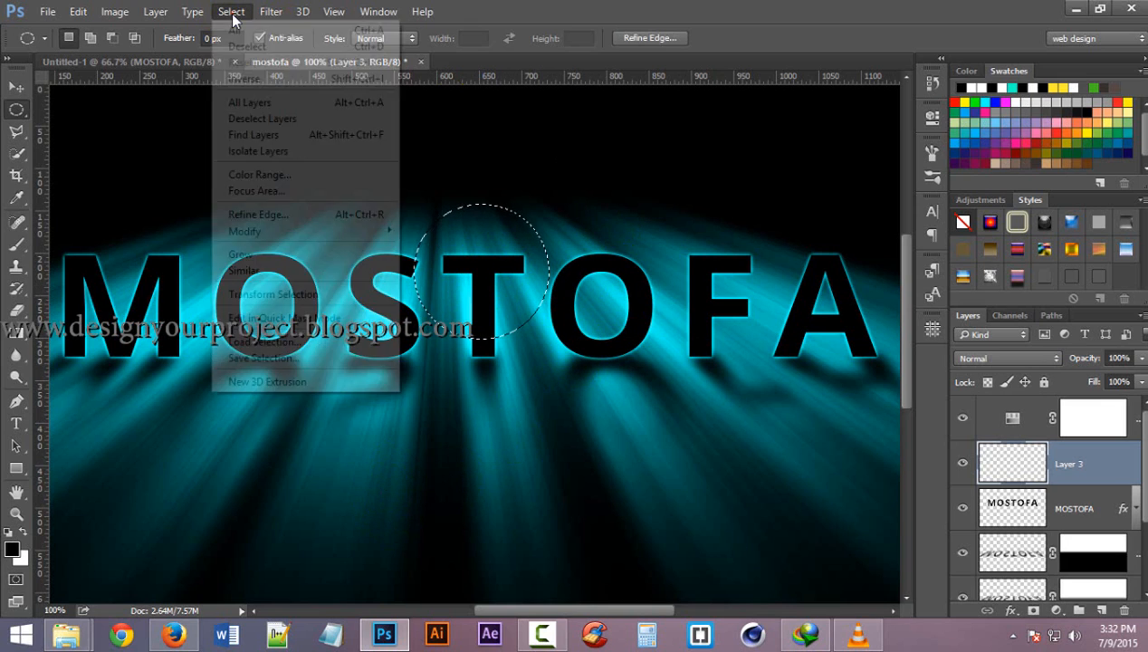
{"action": "mouse_move", "coordinate": [301, 233]}
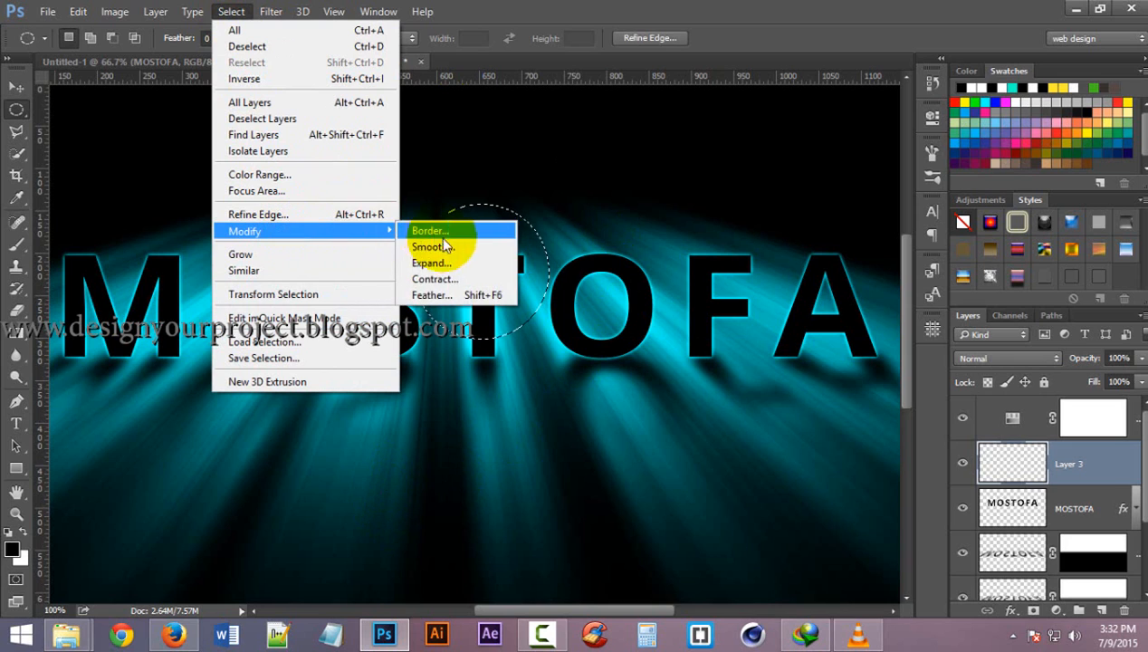
{"action": "left_click", "coordinate": [429, 295]}
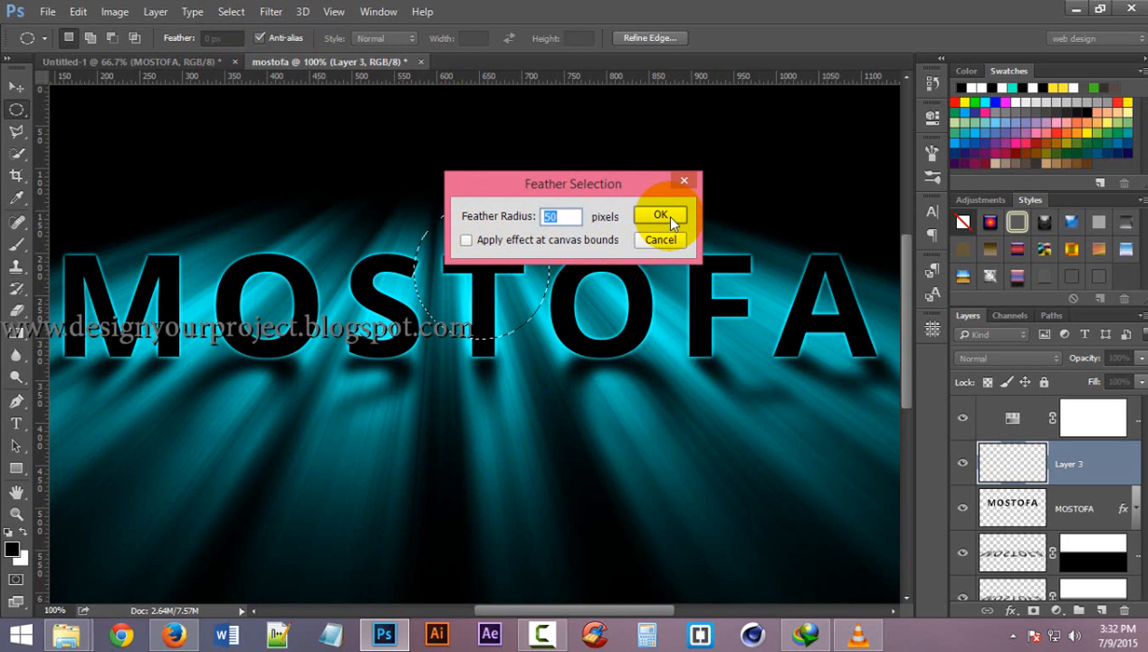
{"action": "left_click", "coordinate": [661, 215]}
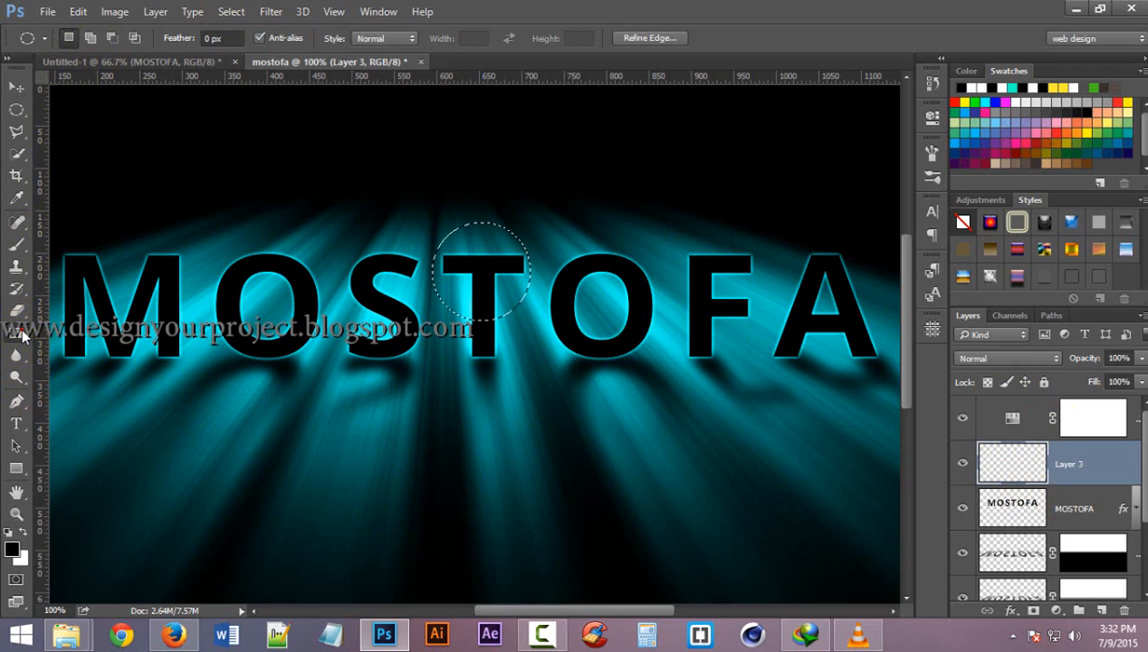
Step: Draw a radial Foreground to Transparent gradient in white inside the feathered circular selection over the letter T, and clear the selection
{"action": "left_click", "coordinate": [16, 333]}
{"action": "left_click", "coordinate": [91, 329]}
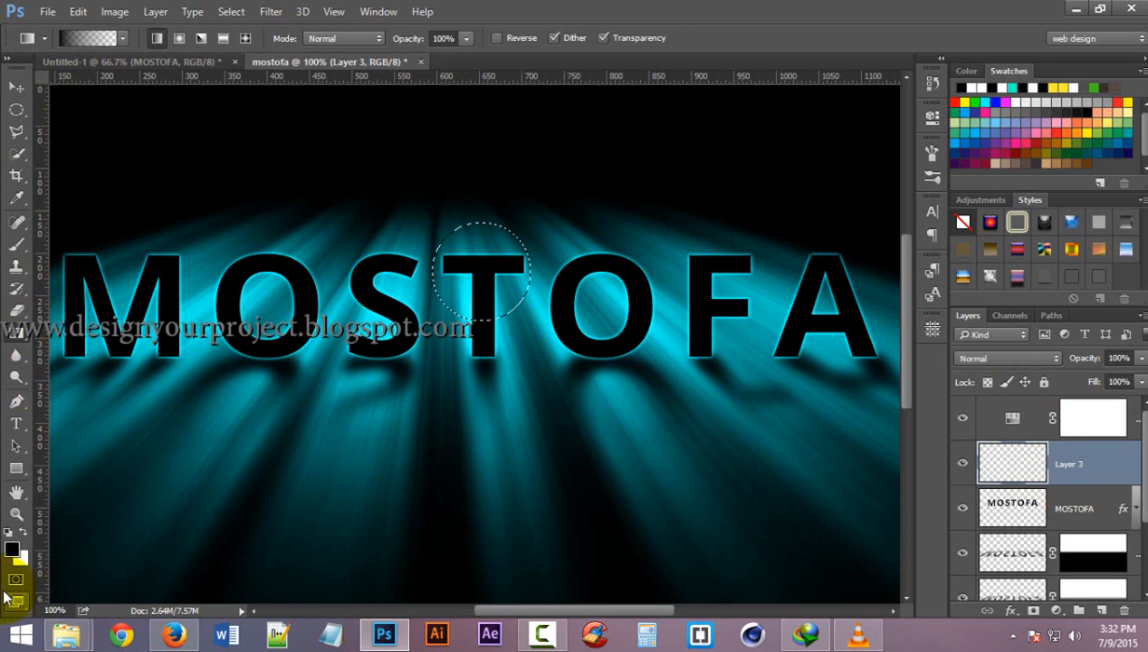
{"action": "left_click", "coordinate": [23, 533]}
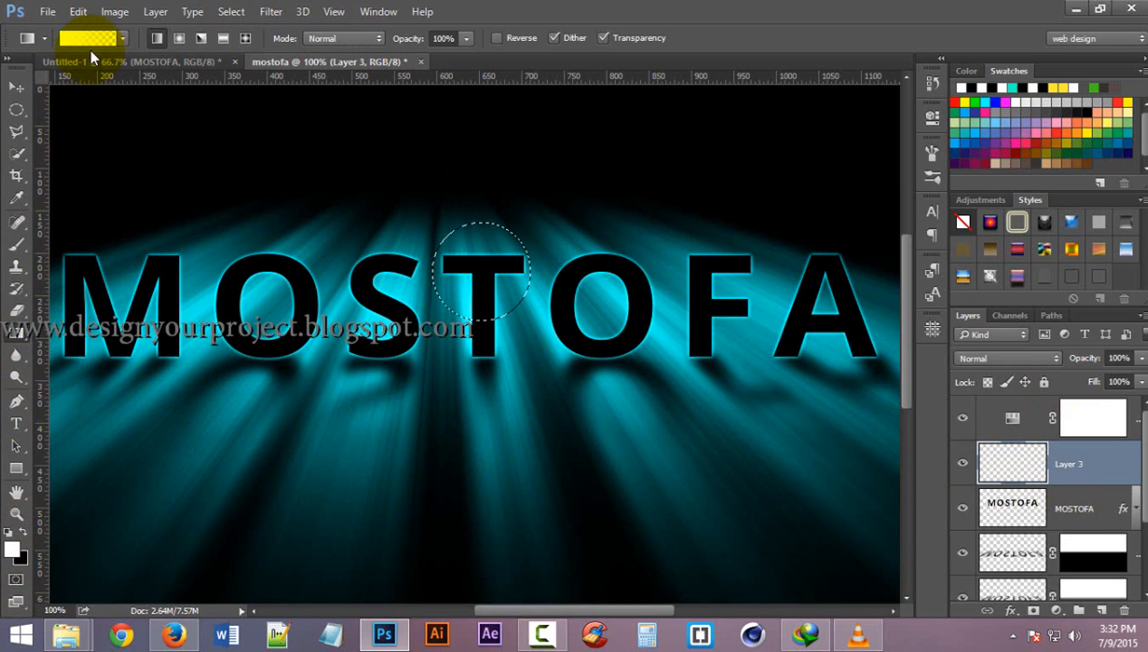
{"action": "left_click", "coordinate": [116, 38]}
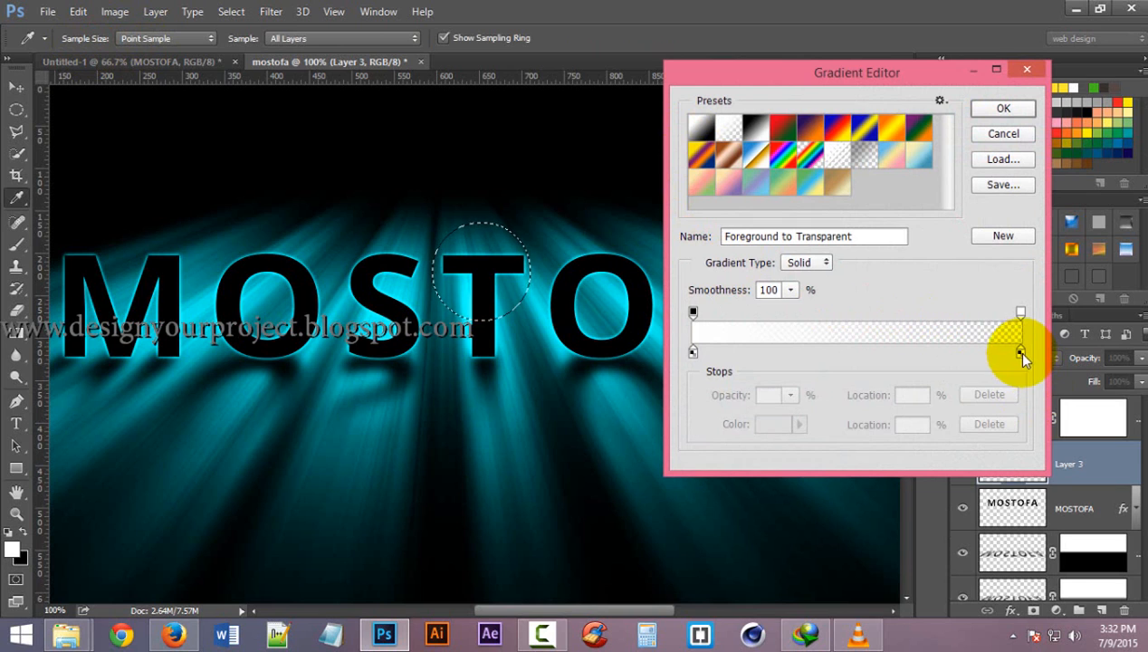
{"action": "left_click", "coordinate": [1004, 108]}
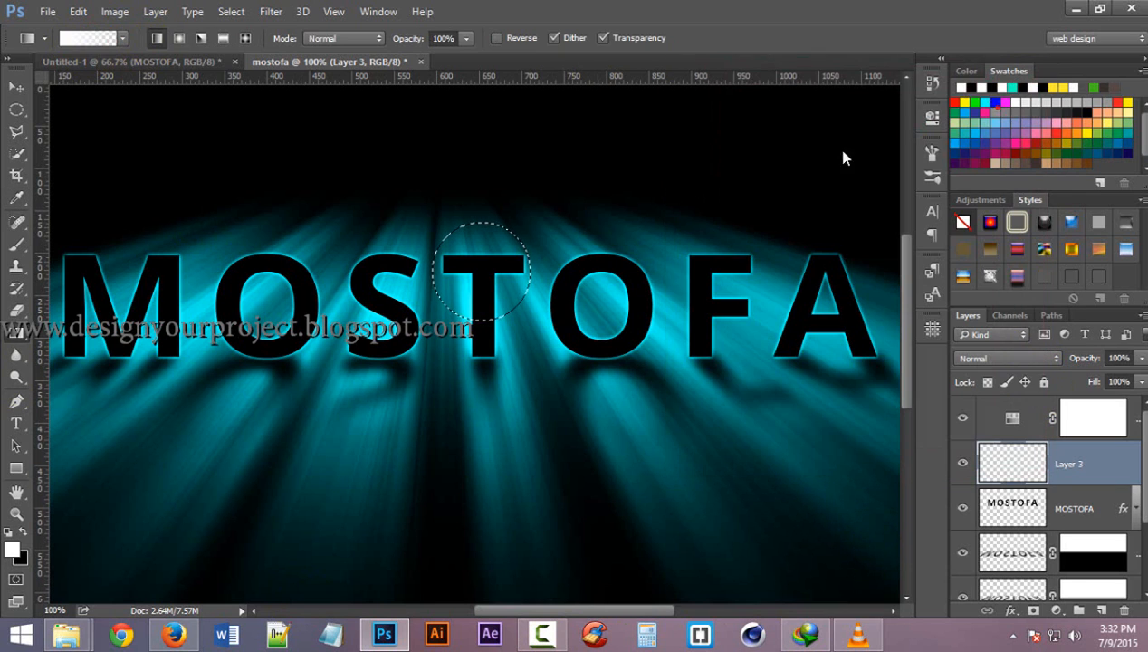
{"action": "left_click", "coordinate": [179, 38]}
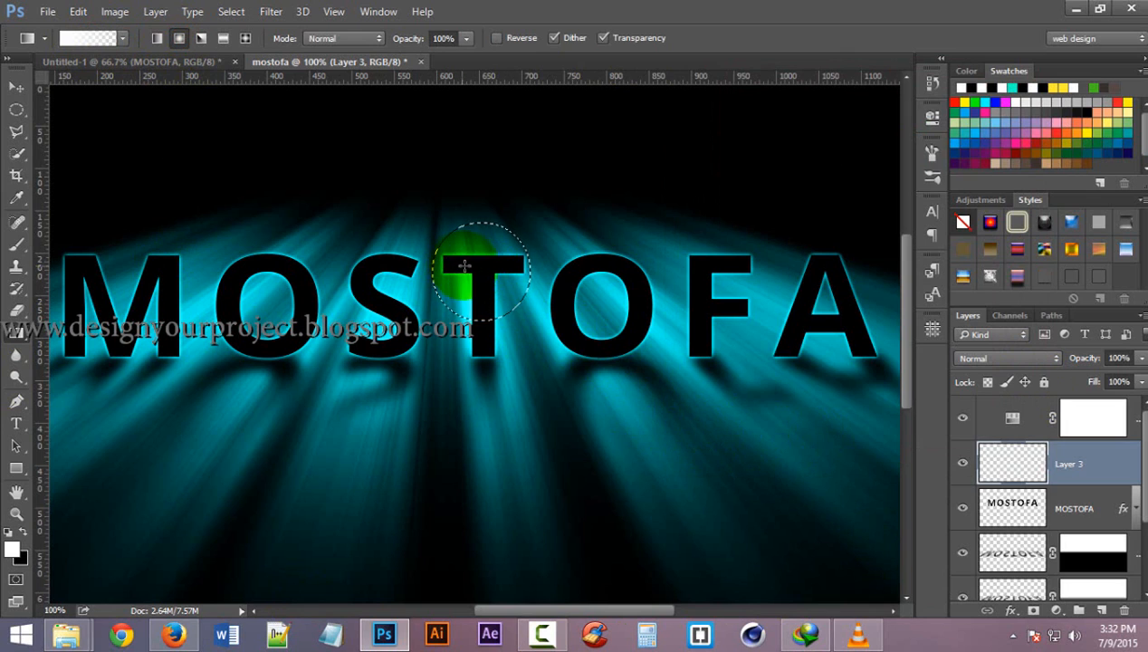
{"action": "left_click_drag", "start_coordinate": [710, 262], "coordinate": [711, 264]}
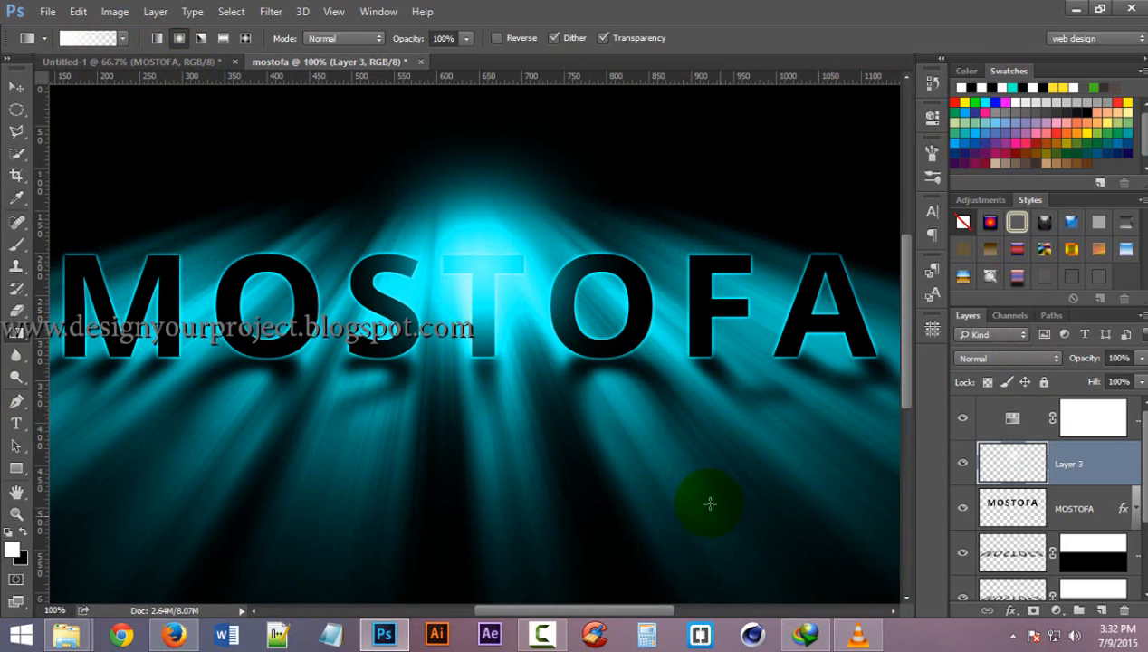
Step: Nudge the soft central light on its layer slightly upward so it sits higher behind the top of the letter T
{"action": "left_click", "coordinate": [16, 86]}
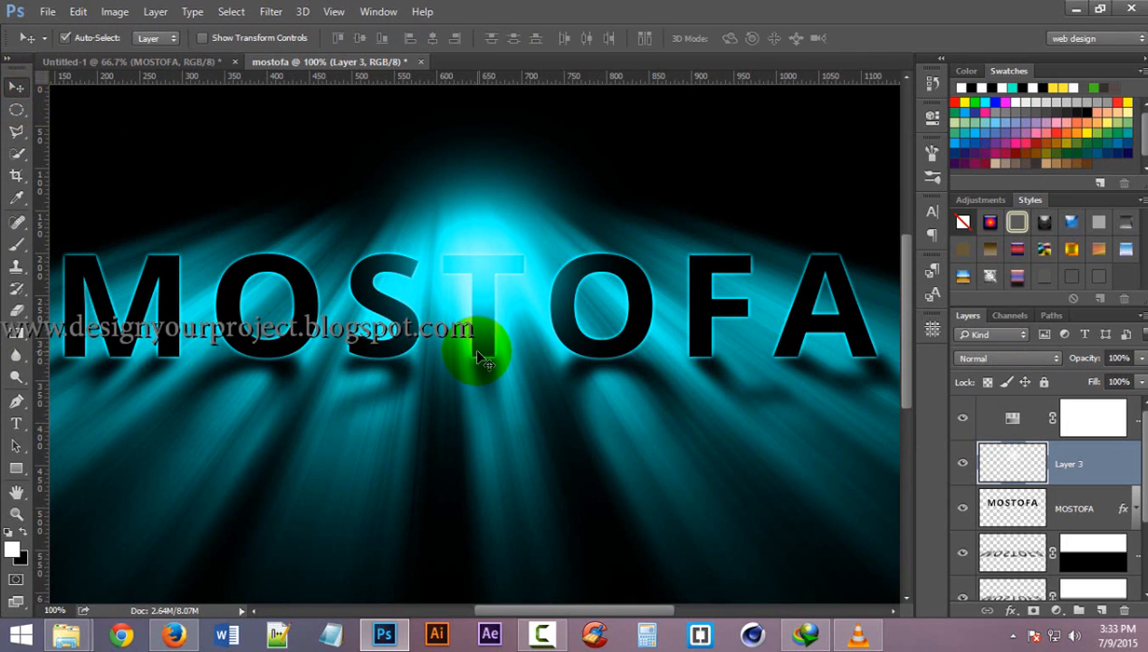
{"action": "key", "text": "Up"}
{"action": "key", "text": "Up"}
{"action": "key", "text": "Up"}
{"action": "key", "text": "Up"}
{"action": "key", "text": "Up"}
{"action": "key", "text": "Up"}
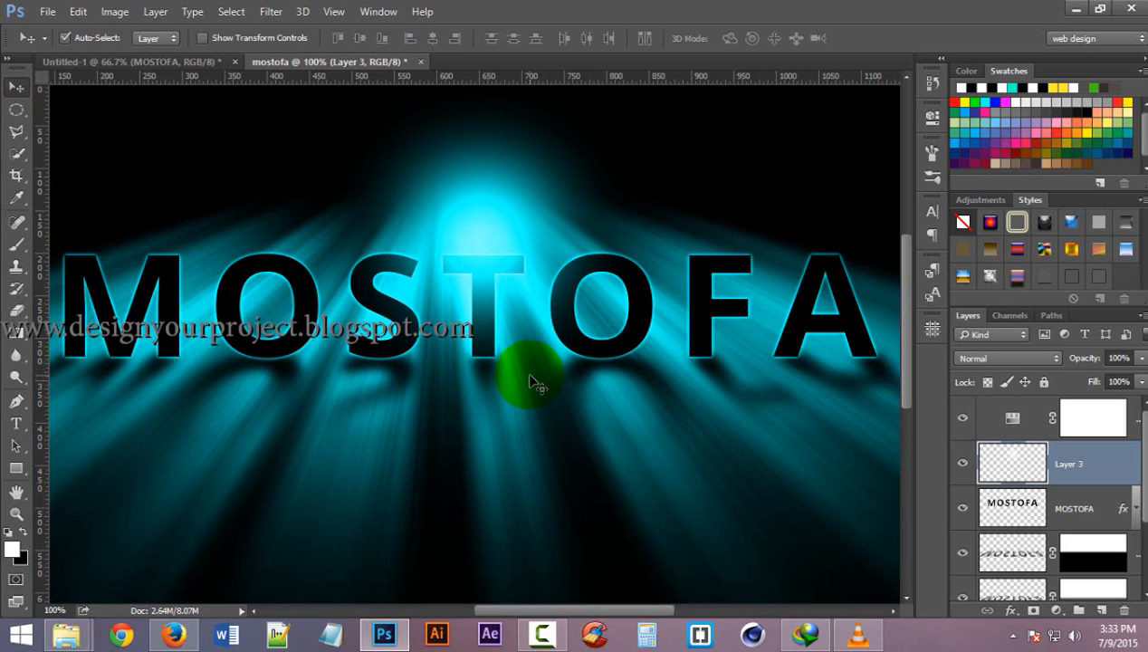
Step: Stamp all visible layers into a new merged layer directly above the Hue/Saturation adjustment layer
{"action": "left_click", "coordinate": [1014, 442]}
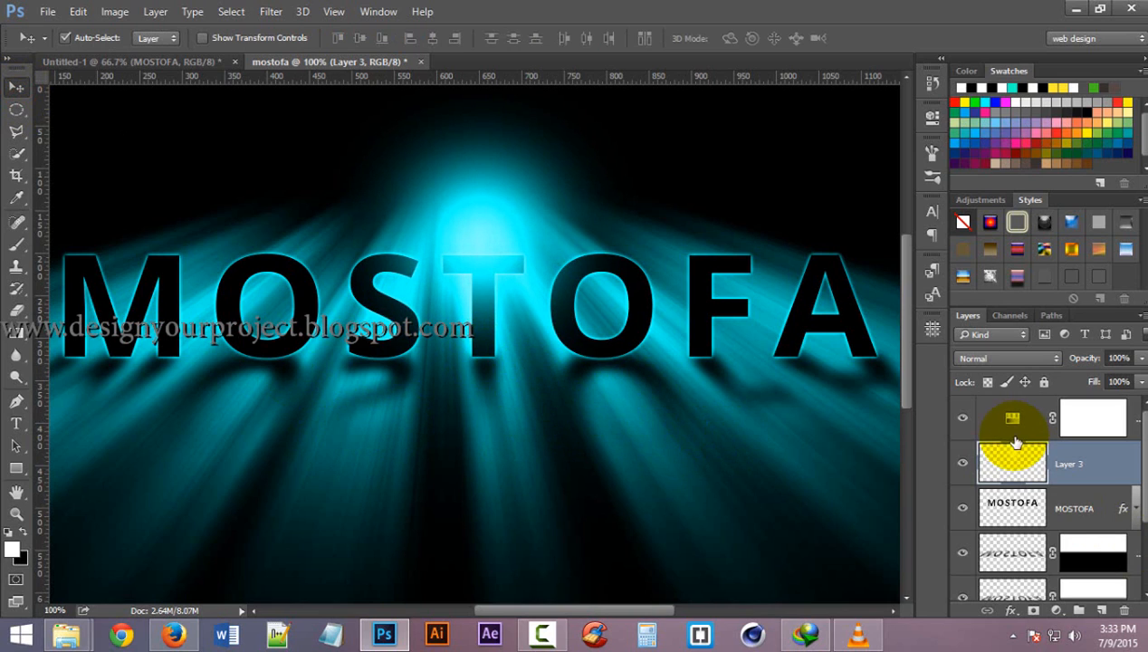
{"action": "left_click", "coordinate": [1013, 418]}
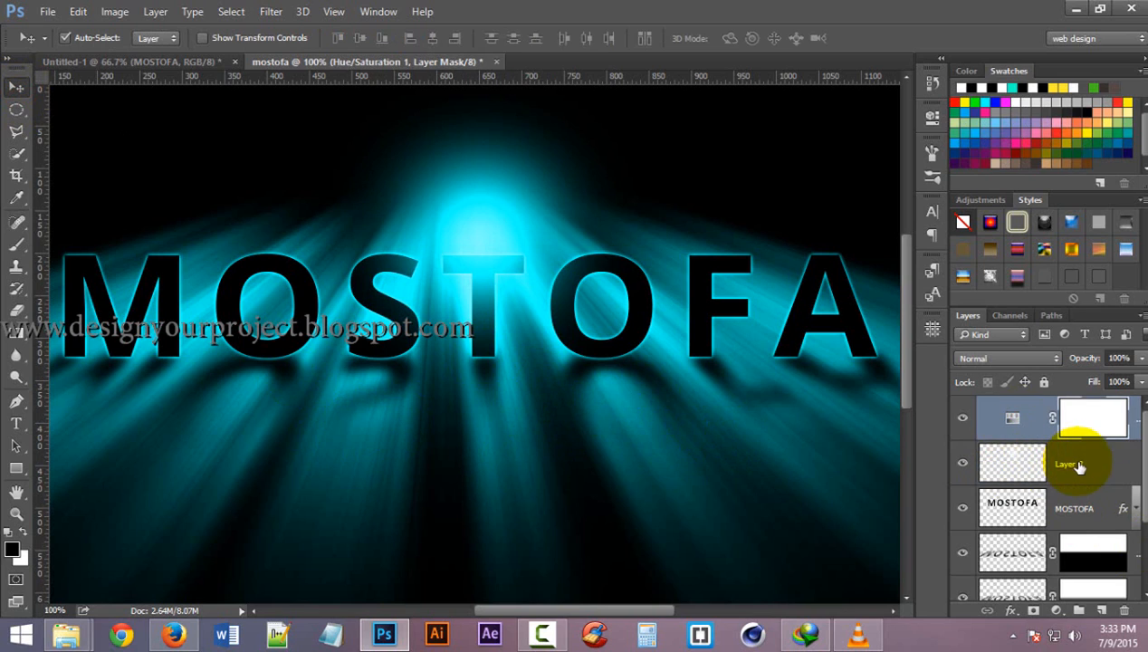
{"action": "scroll", "coordinate": [1077, 463], "scroll_direction": "down", "scroll_amount": 2}
{"action": "scroll", "coordinate": [1079, 474], "scroll_direction": "up", "scroll_amount": 3}
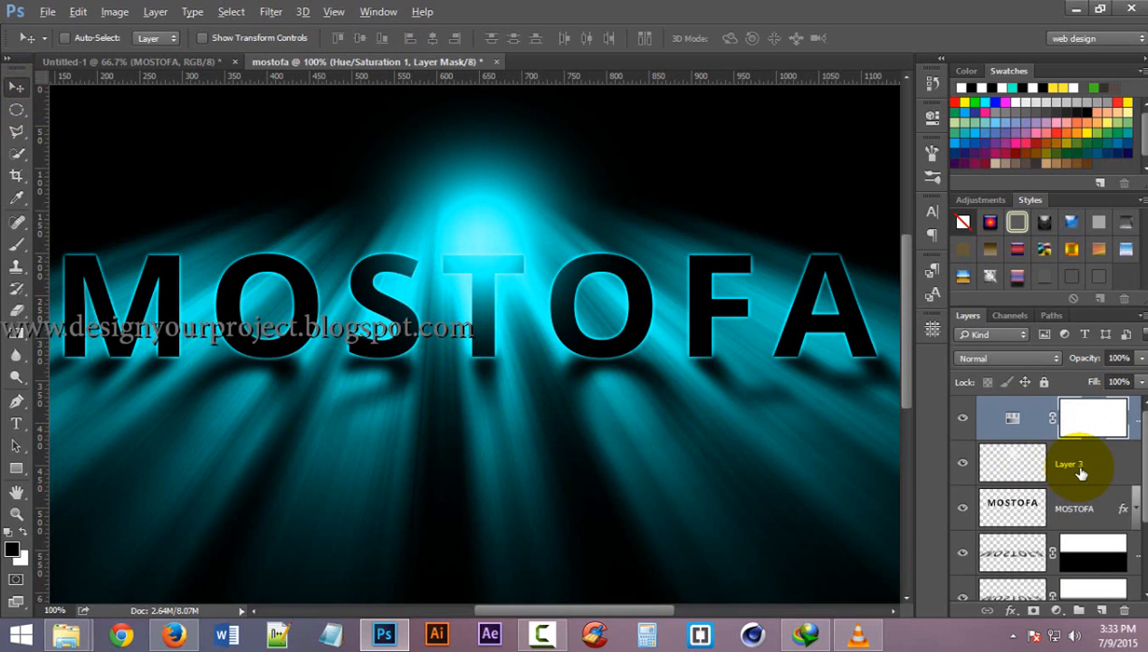
{"action": "key", "text": "ctrl+shift+alt+e"}
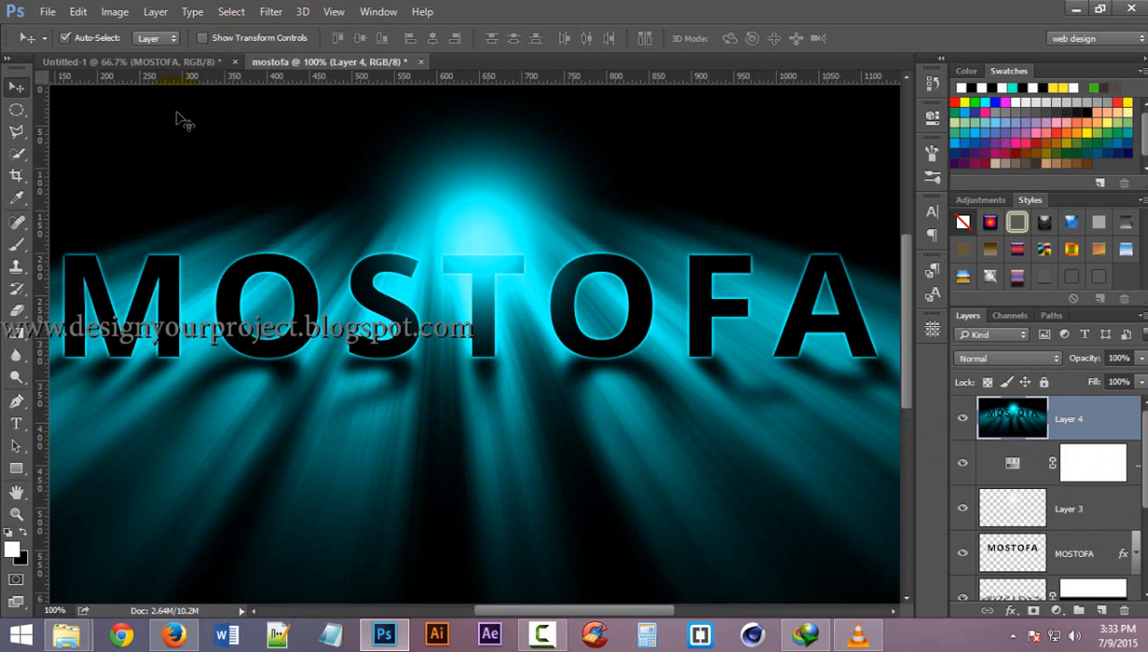
Step: Apply a Lens Flare with 110% brightness and the 50-300mm Zoom lens to the merged layer, centred just above the letter T
{"action": "left_click", "coordinate": [270, 13]}
{"action": "mouse_move", "coordinate": [351, 302]}
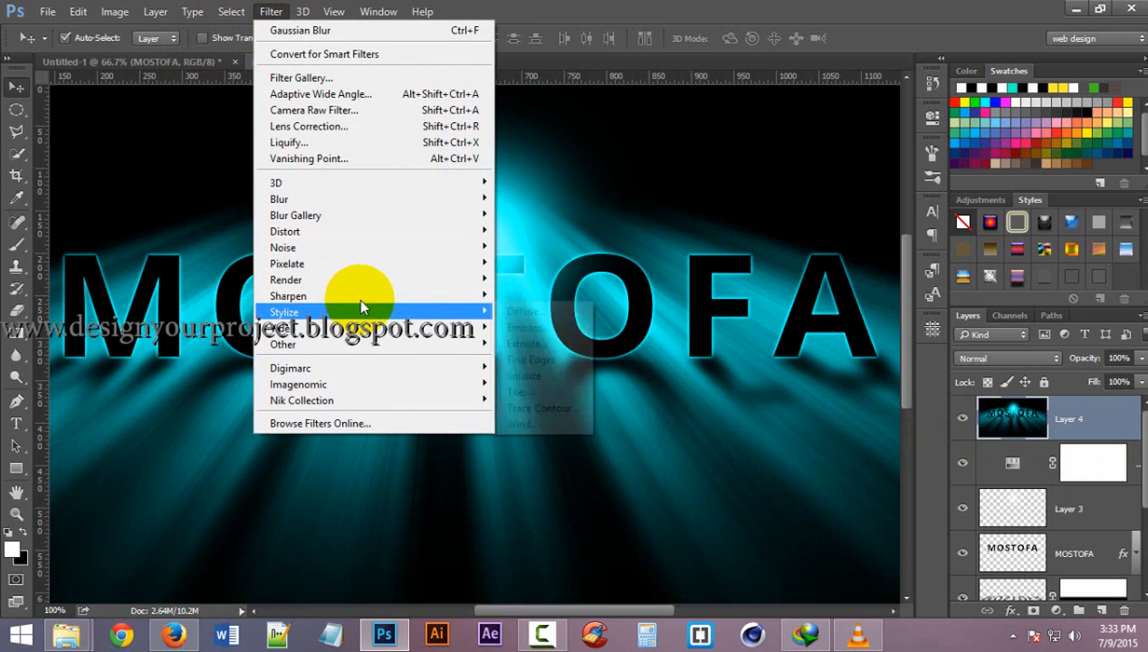
{"action": "mouse_move", "coordinate": [410, 281]}
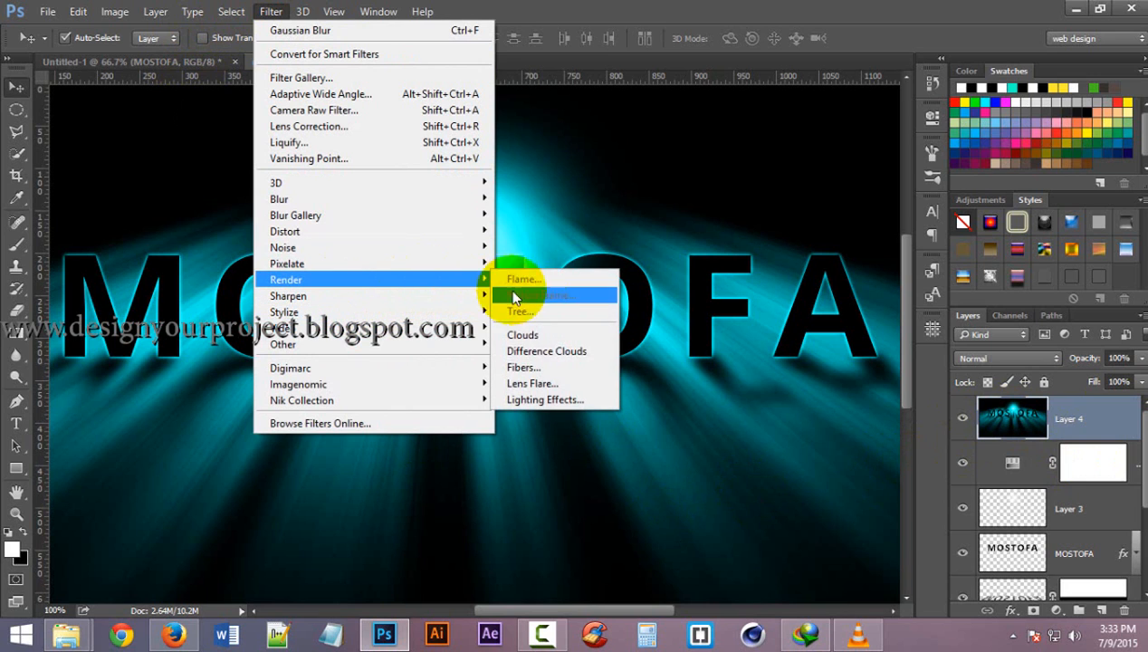
{"action": "left_click", "coordinate": [536, 383]}
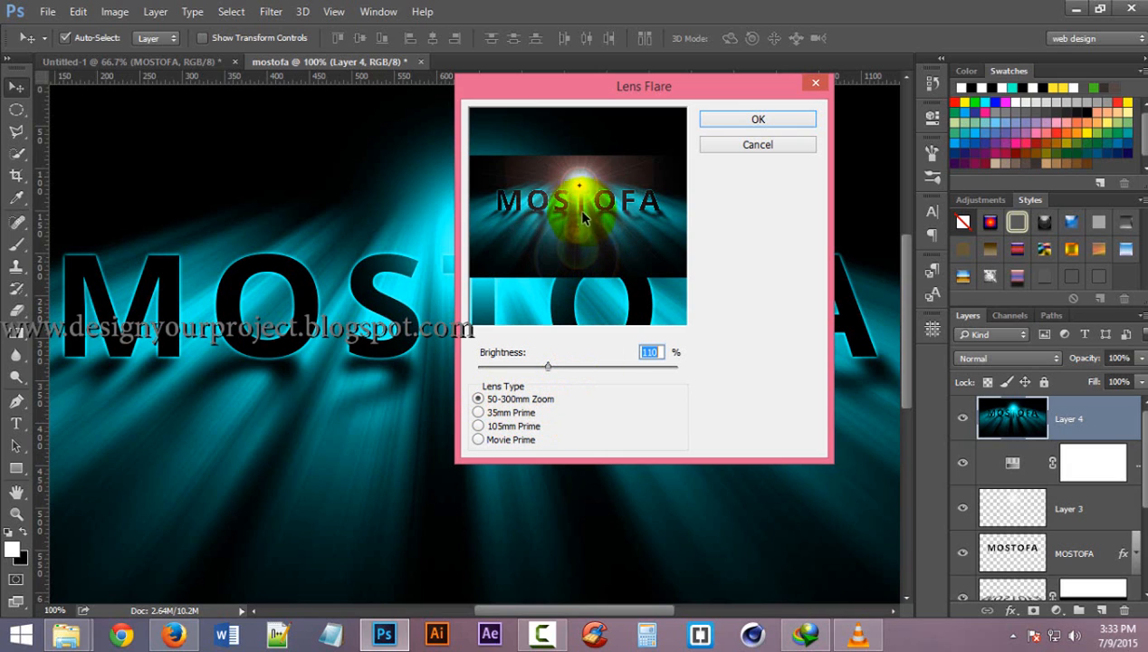
{"action": "mouse_move", "coordinate": [580, 186]}
{"action": "left_mouse_down"}
{"action": "mouse_move", "coordinate": [638, 208]}
{"action": "mouse_move", "coordinate": [478, 216]}
{"action": "mouse_move", "coordinate": [630, 205]}
{"action": "mouse_move", "coordinate": [579, 186]}
{"action": "left_mouse_up"}
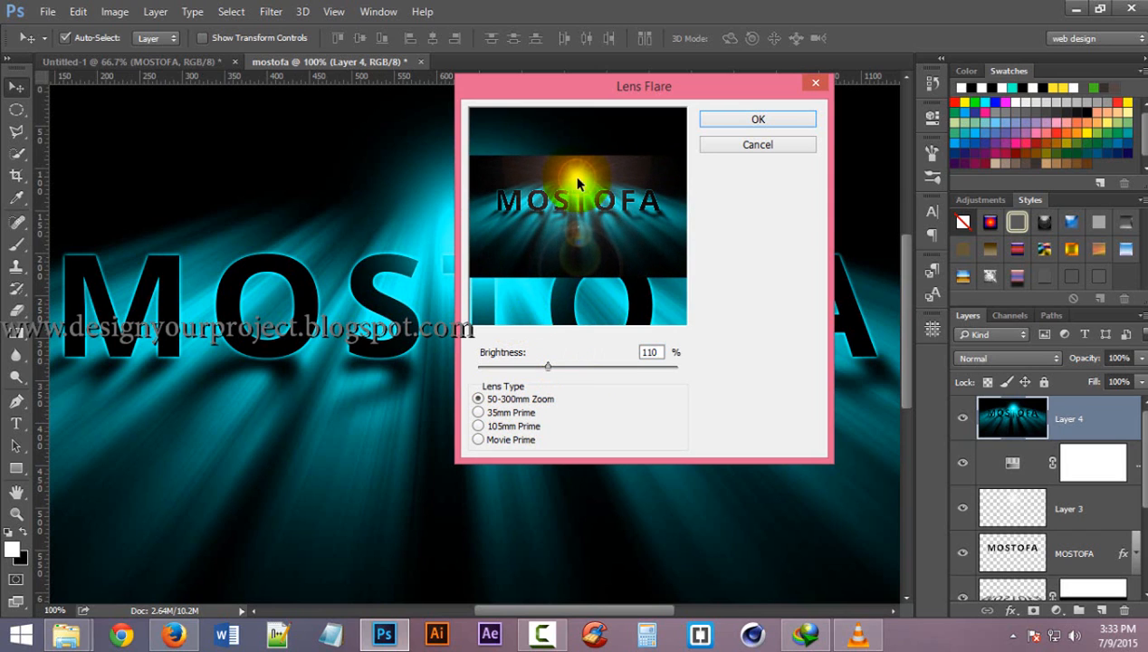
{"action": "left_click", "coordinate": [775, 120]}
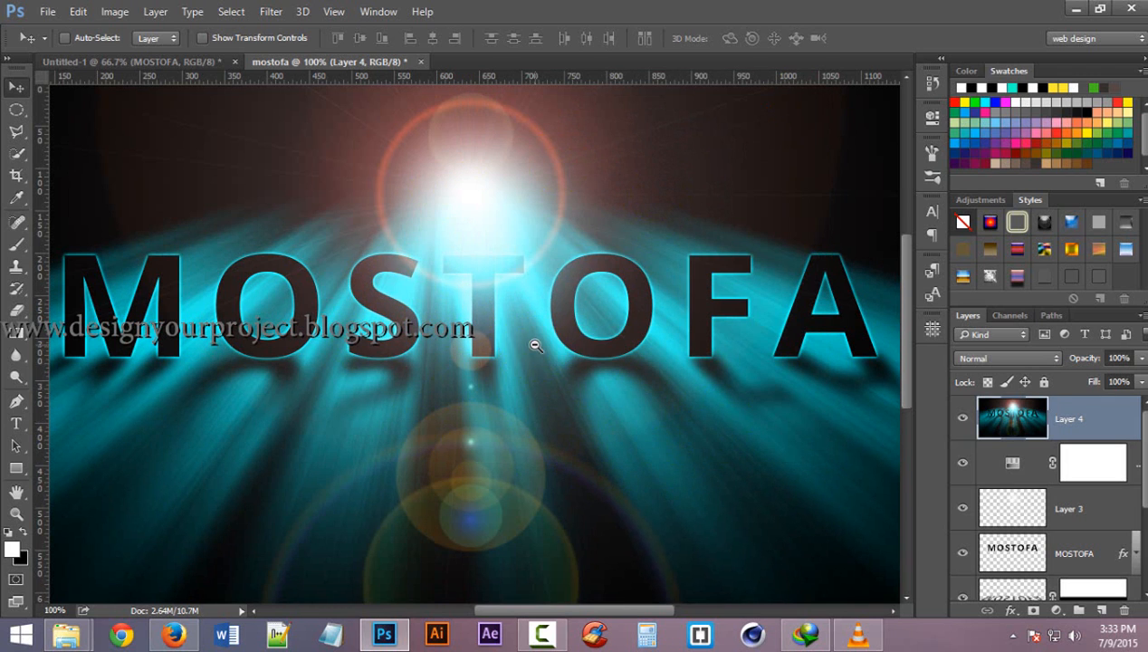
Step: Add a new top layer filled with black, after comparing the whole composition with the finished example document
{"action": "left_click", "coordinate": [535, 346], "text": "alt"}
{"action": "left_click", "coordinate": [535, 345], "text": "alt"}
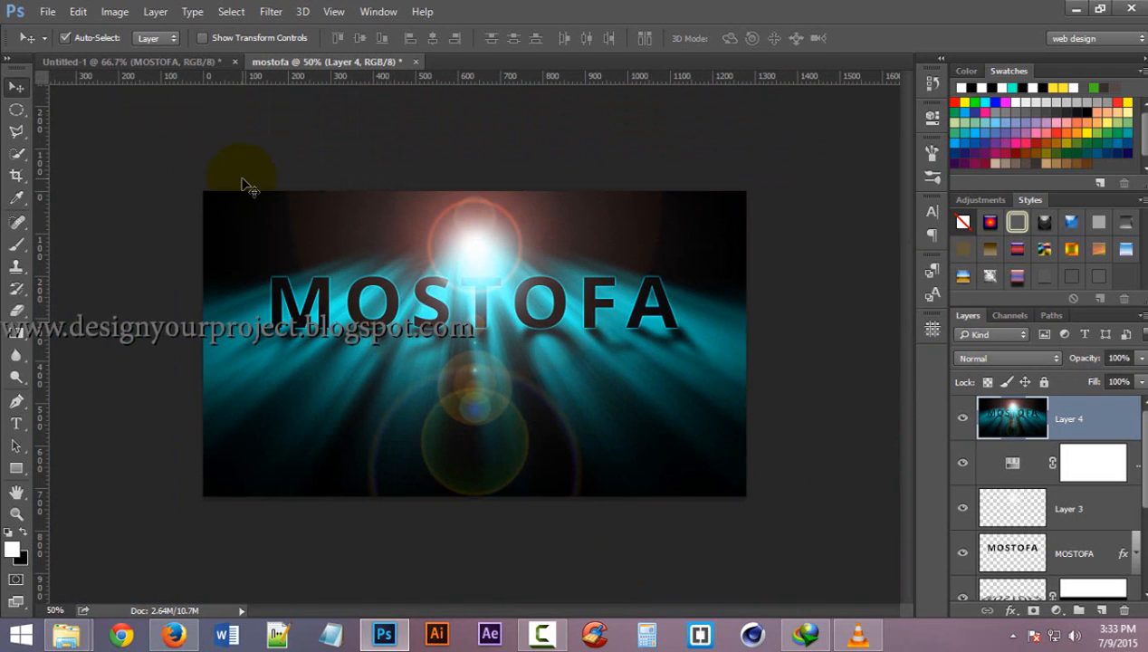
{"action": "left_click", "coordinate": [152, 62]}
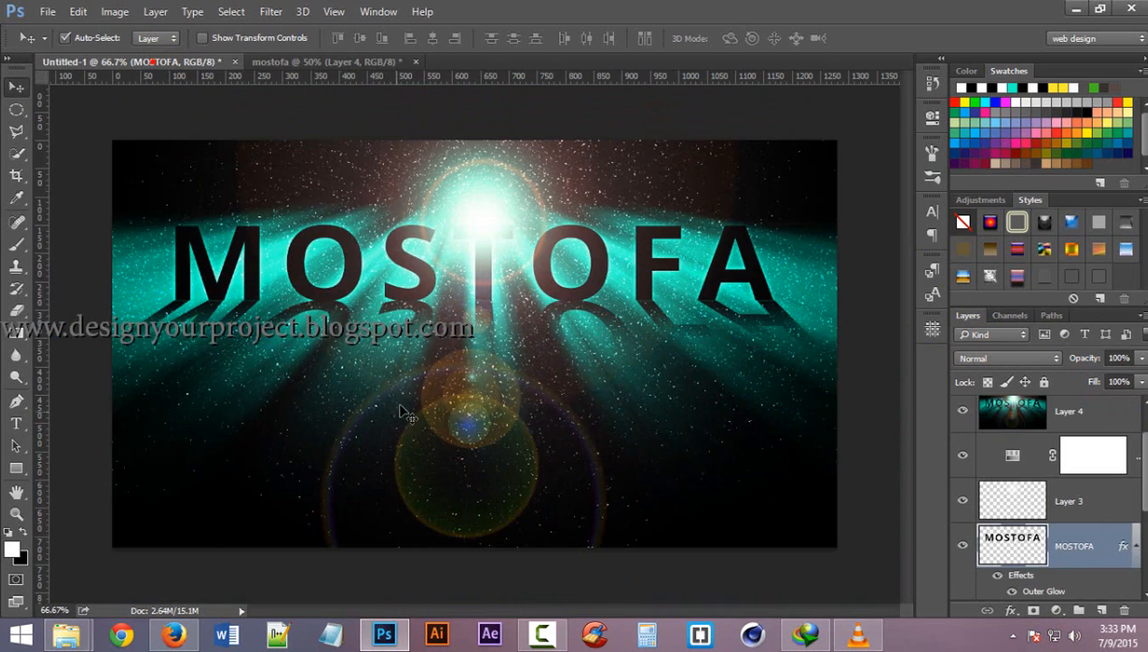
{"action": "left_click", "coordinate": [301, 65]}
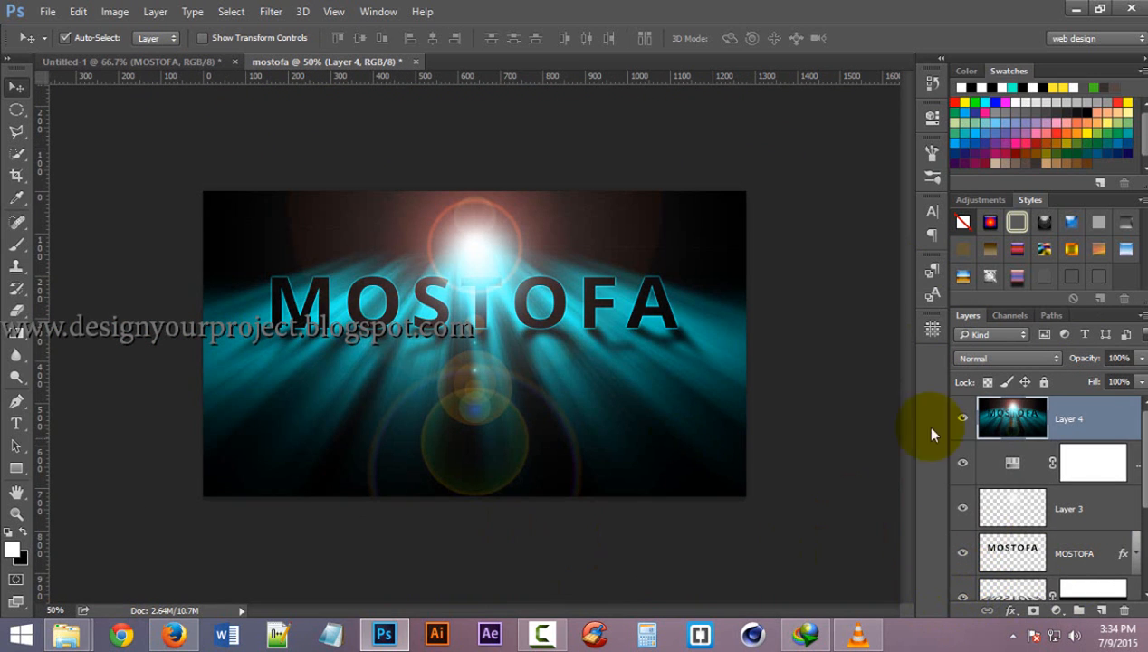
{"action": "left_click", "coordinate": [1102, 611]}
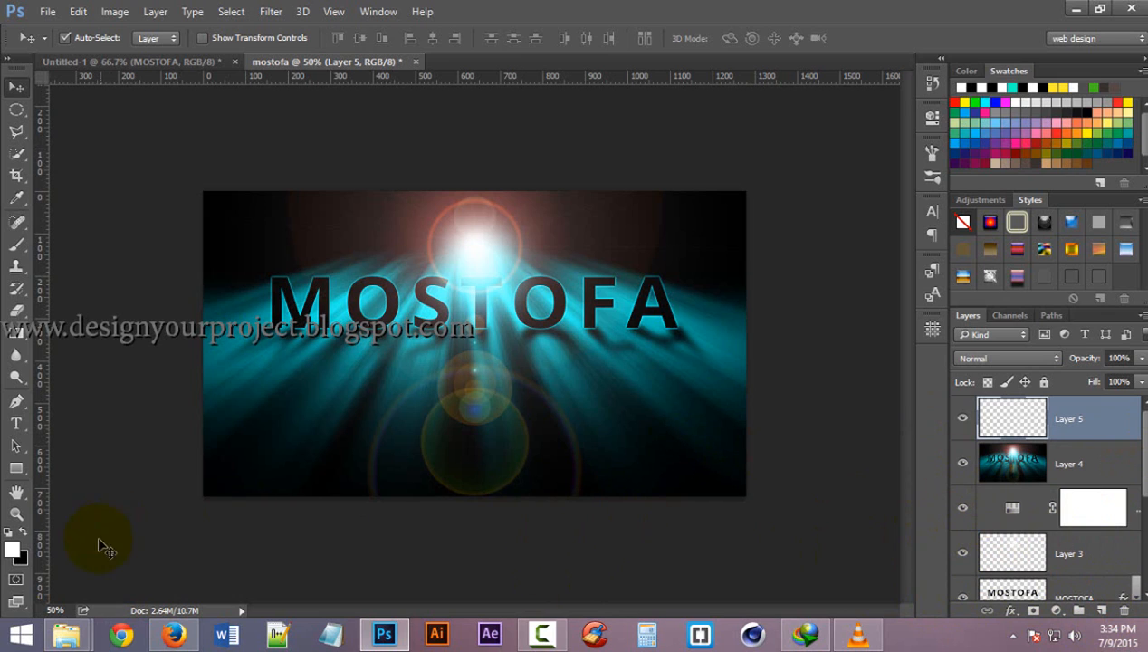
{"action": "left_click", "coordinate": [22, 533]}
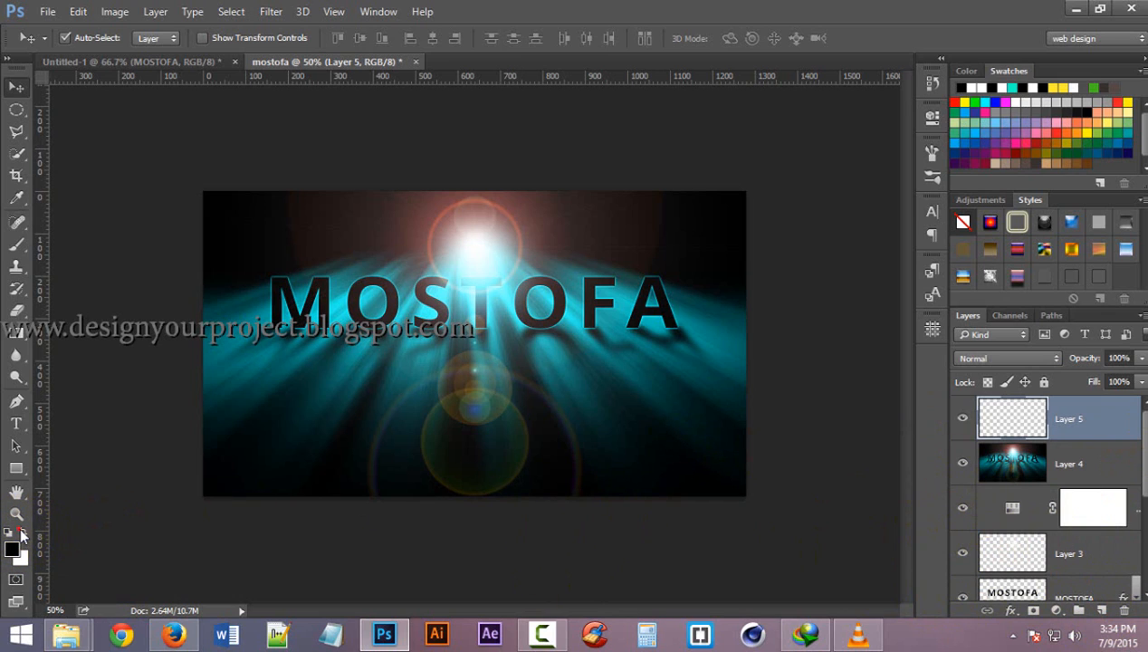
{"action": "left_click", "coordinate": [16, 332]}
{"action": "left_click", "coordinate": [102, 347]}
{"action": "left_click", "coordinate": [350, 283]}
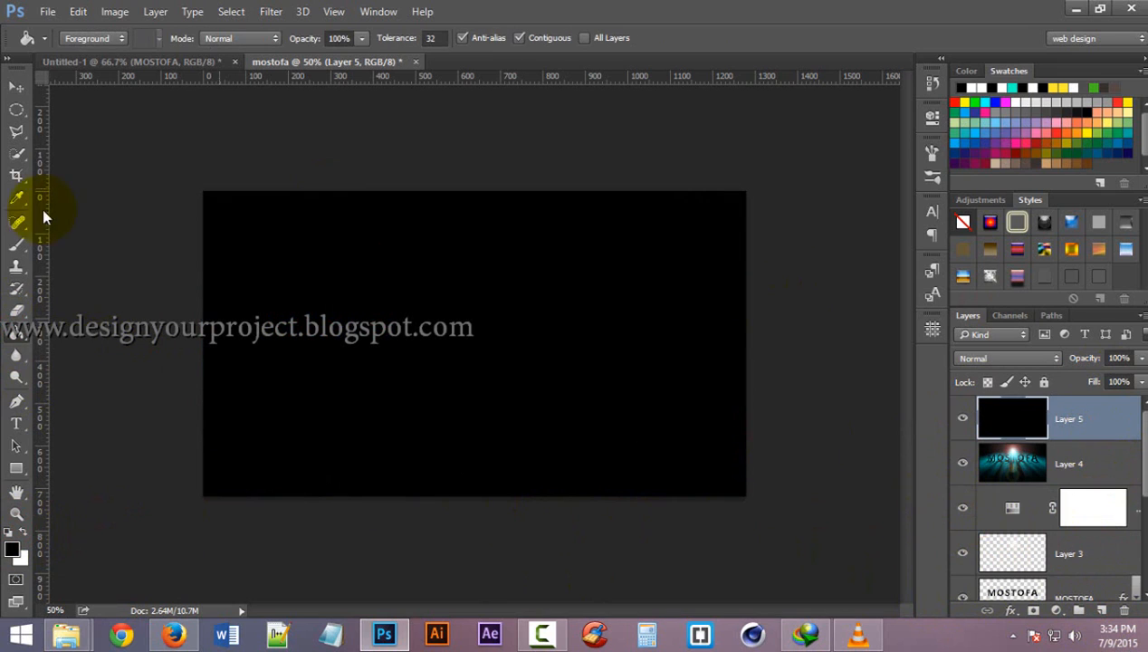
Step: Add monochromatic Gaussian noise at 400% to the black layer
{"action": "left_click", "coordinate": [270, 12]}
{"action": "mouse_move", "coordinate": [354, 249]}
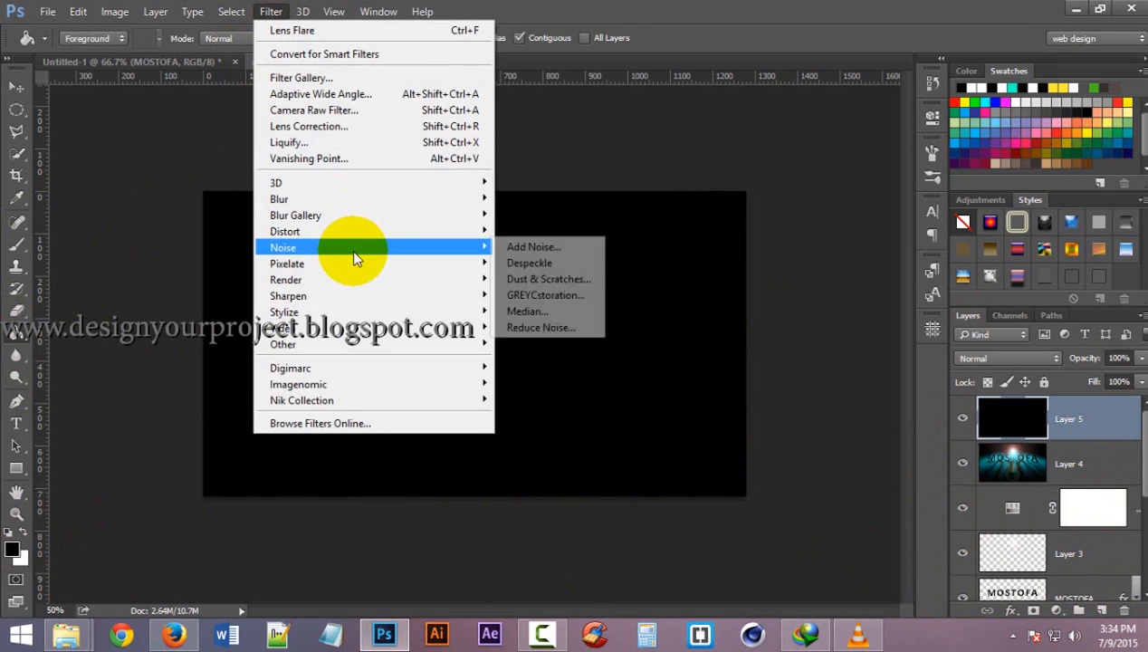
{"action": "left_click", "coordinate": [531, 247]}
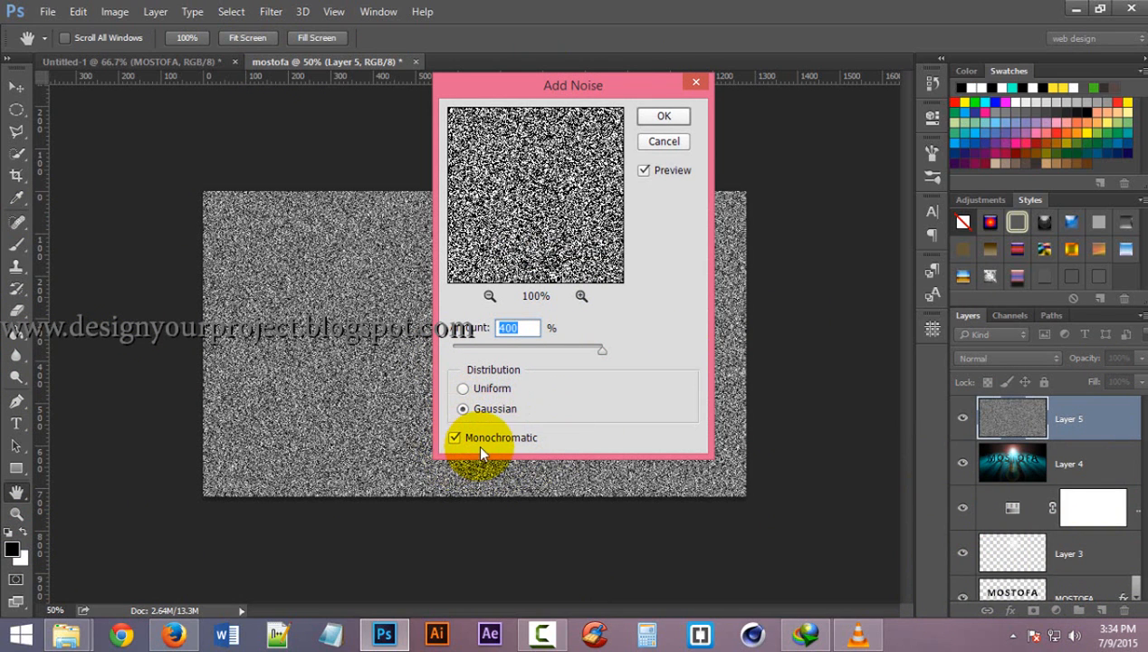
{"action": "left_click", "coordinate": [660, 116]}
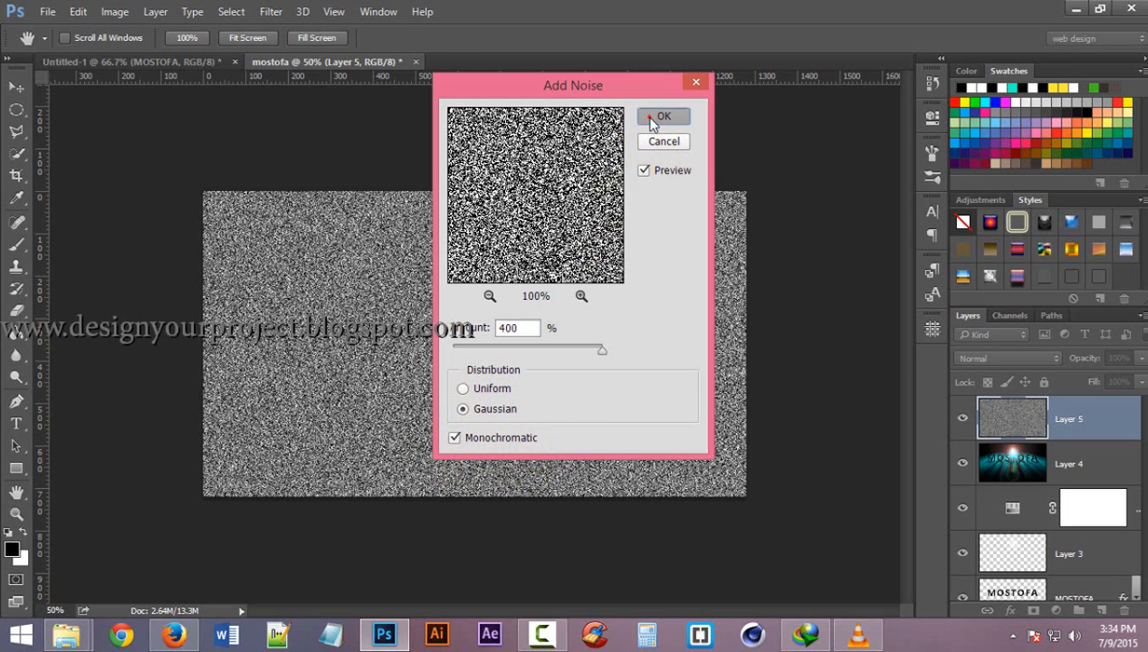
Step: Apply a slight Gaussian Blur to the noise layer, keeping its grain fine
{"action": "left_click", "coordinate": [272, 12]}
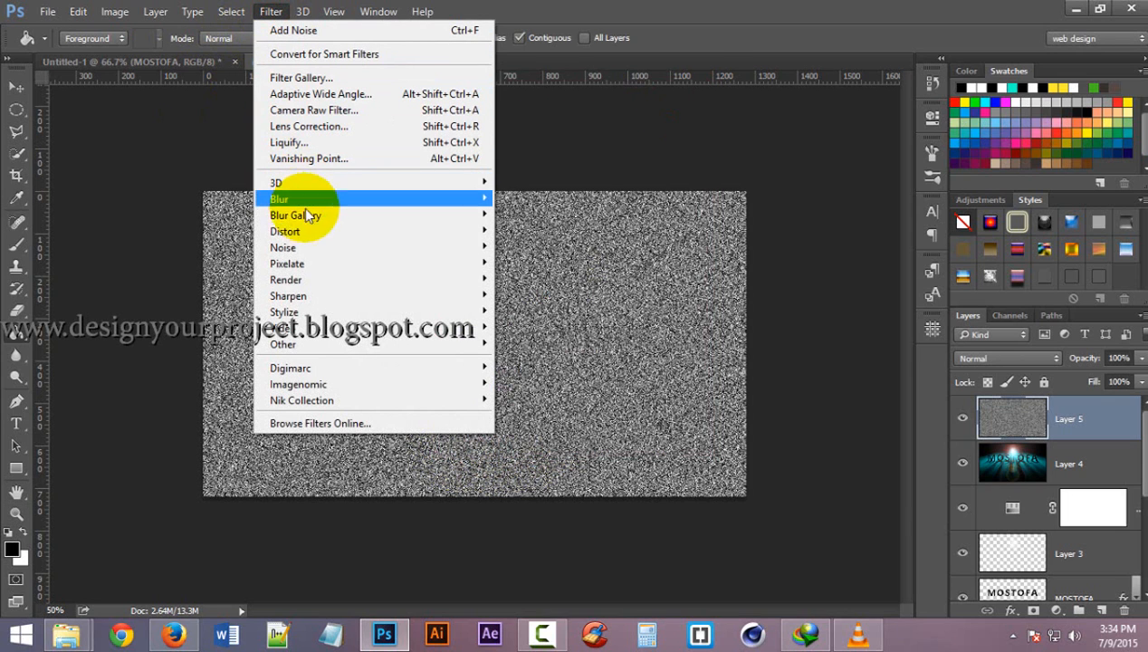
{"action": "mouse_move", "coordinate": [477, 199]}
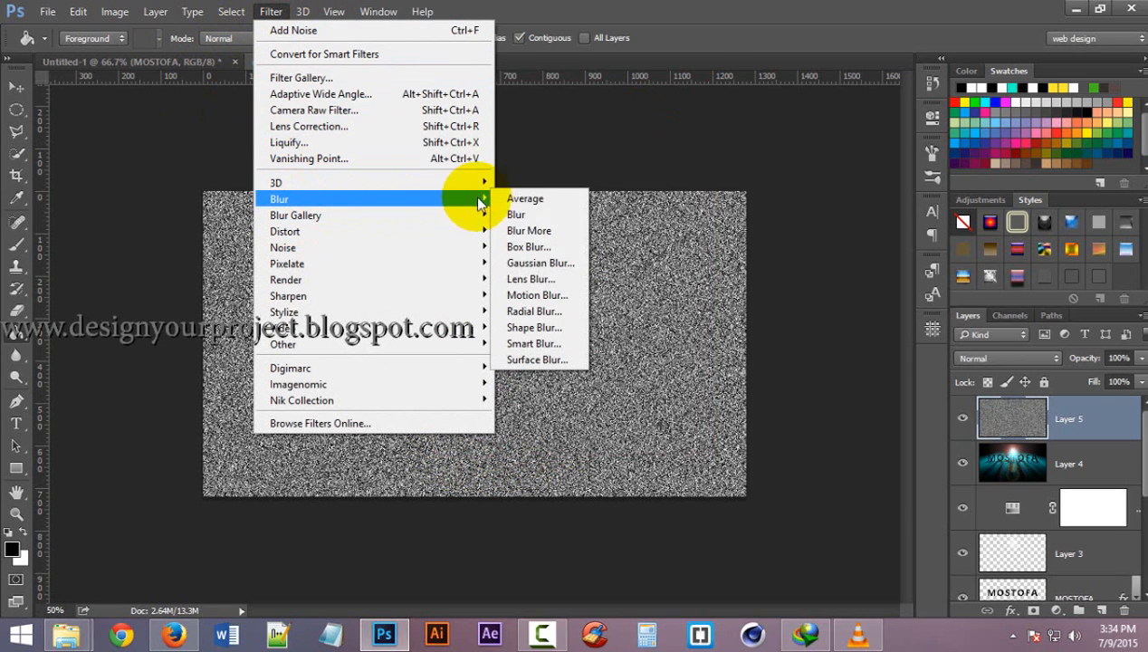
{"action": "left_click", "coordinate": [552, 260]}
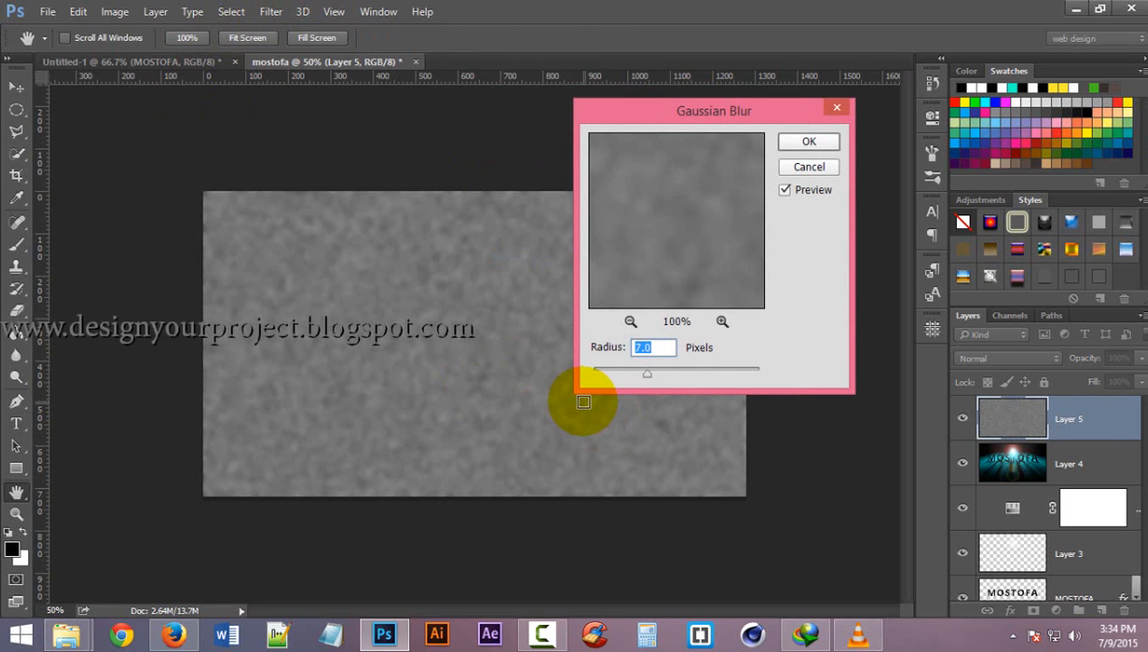
{"action": "key", "text": "Return"}
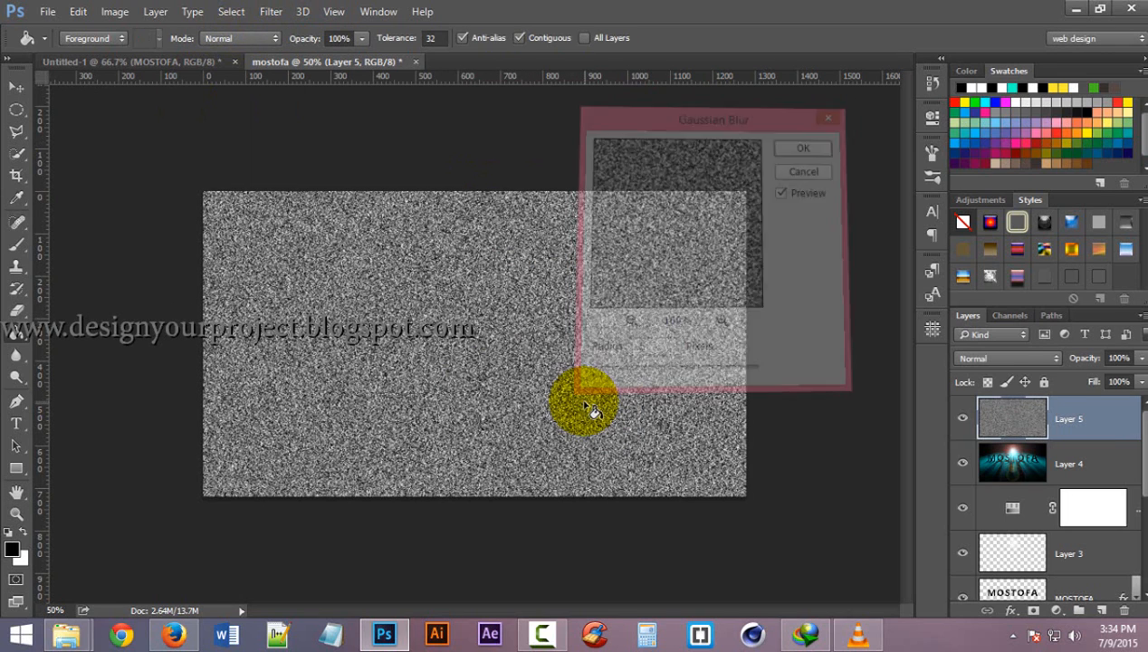
Step: Raise the black input level of the noise layer to 187 with Levels, leaving only scattered white specks
{"action": "left_click", "coordinate": [116, 11]}
{"action": "mouse_move", "coordinate": [118, 52]}
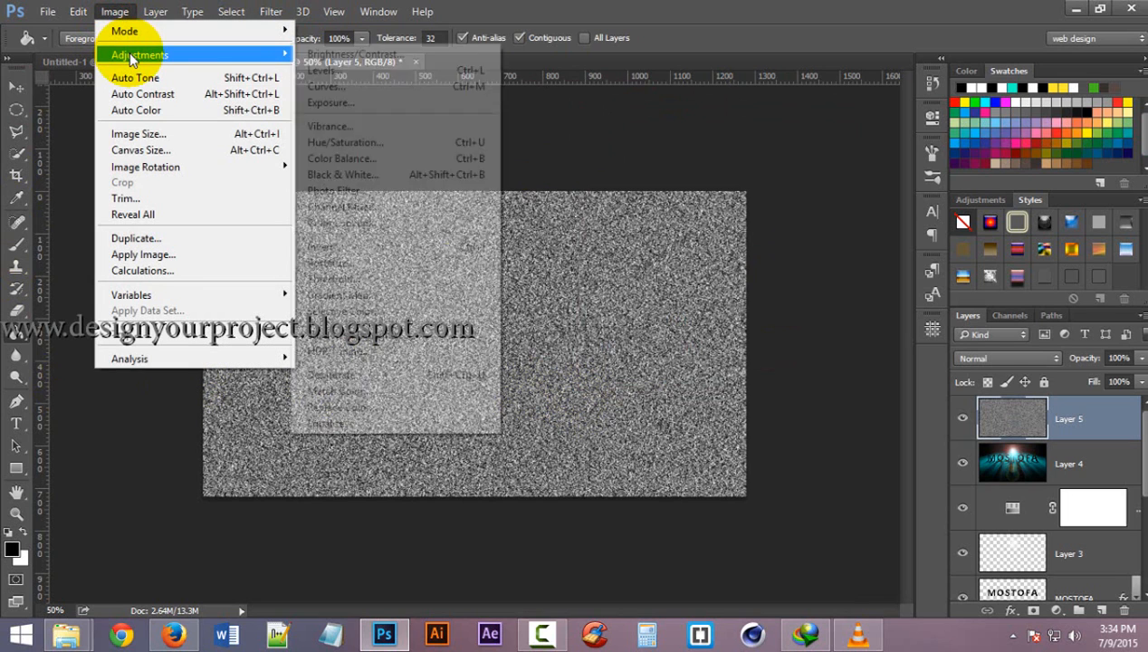
{"action": "left_click", "coordinate": [380, 76]}
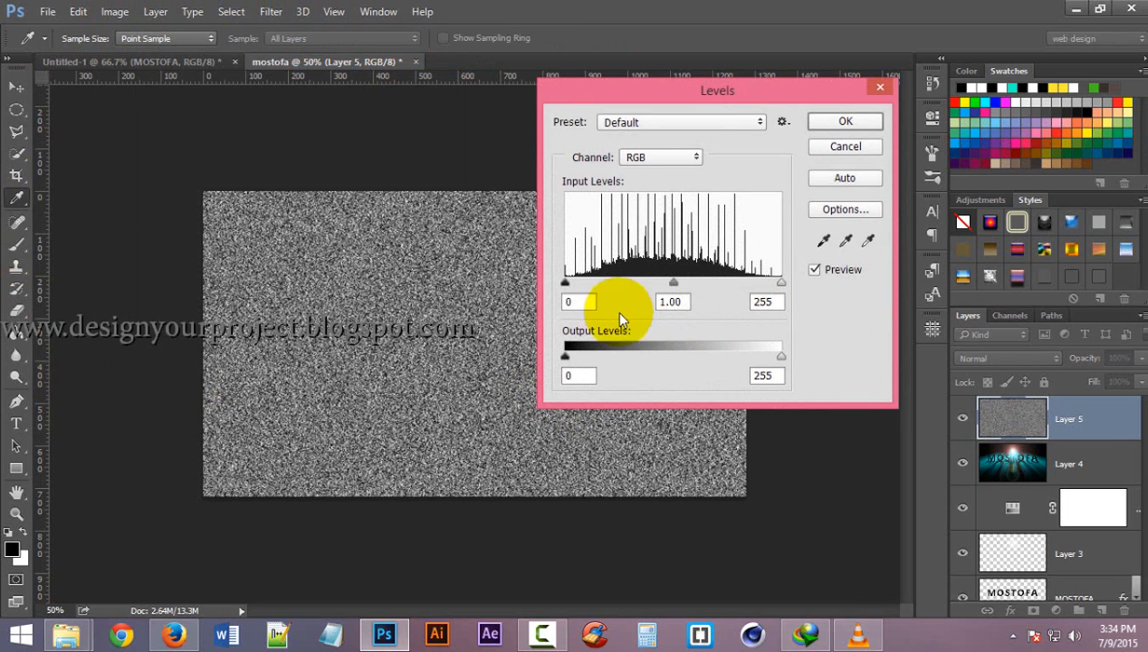
{"action": "left_click_drag", "start_coordinate": [565, 285], "coordinate": [725, 288]}
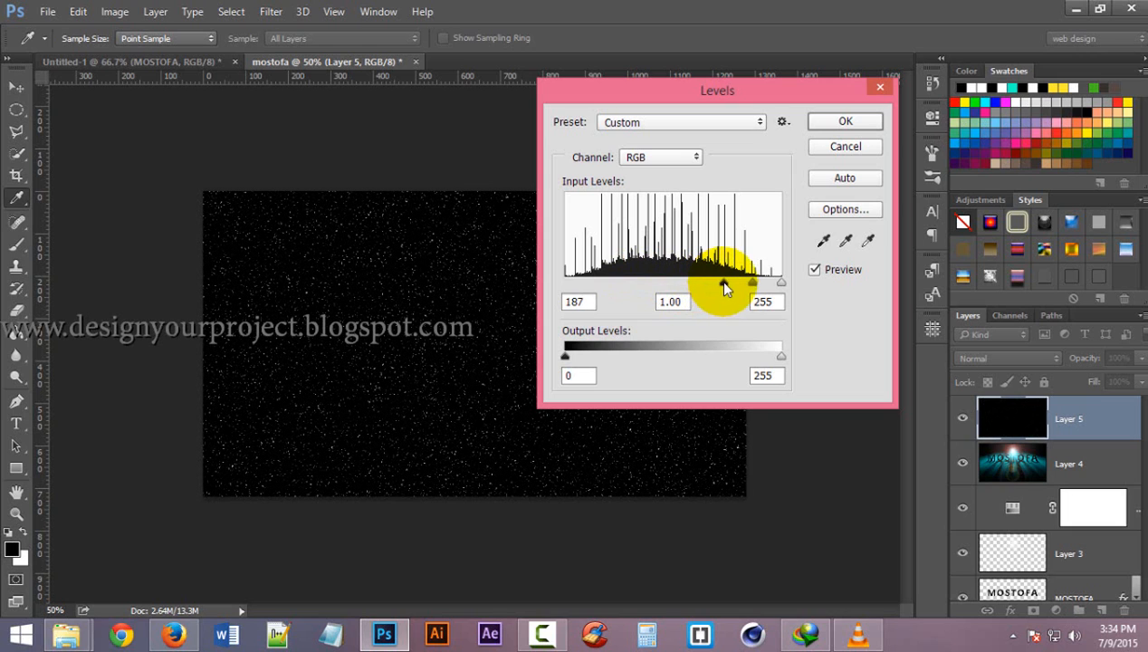
{"action": "left_click", "coordinate": [843, 123]}
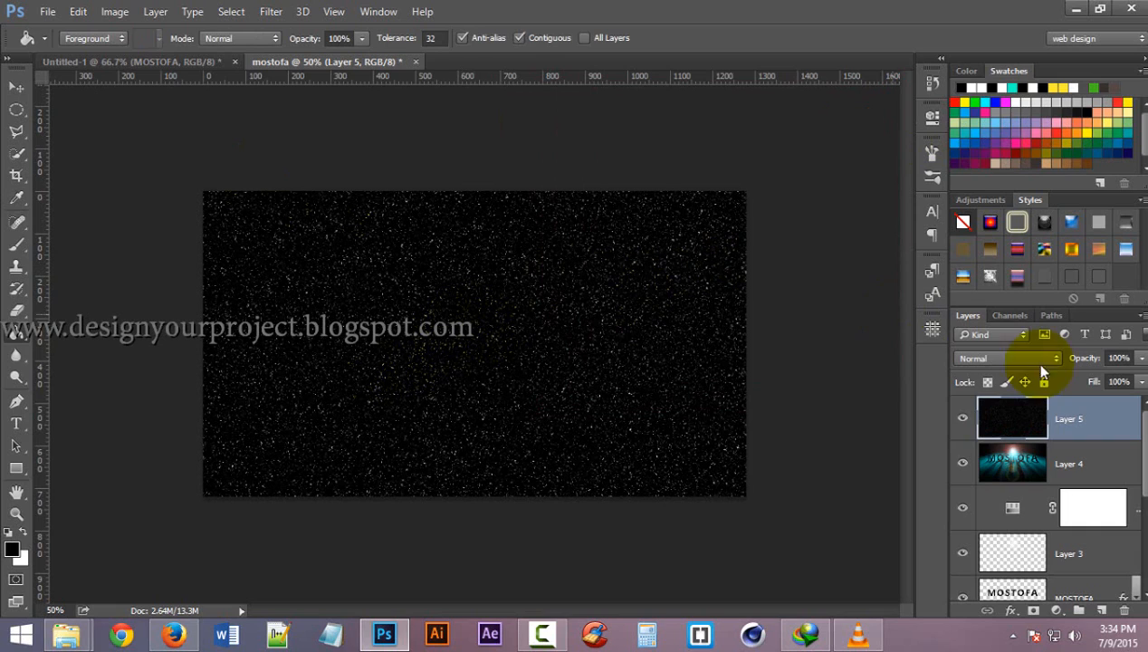
Step: Set the noise layer's blend mode to Color Dodge, after trying Screen
{"action": "left_click", "coordinate": [1008, 359]}
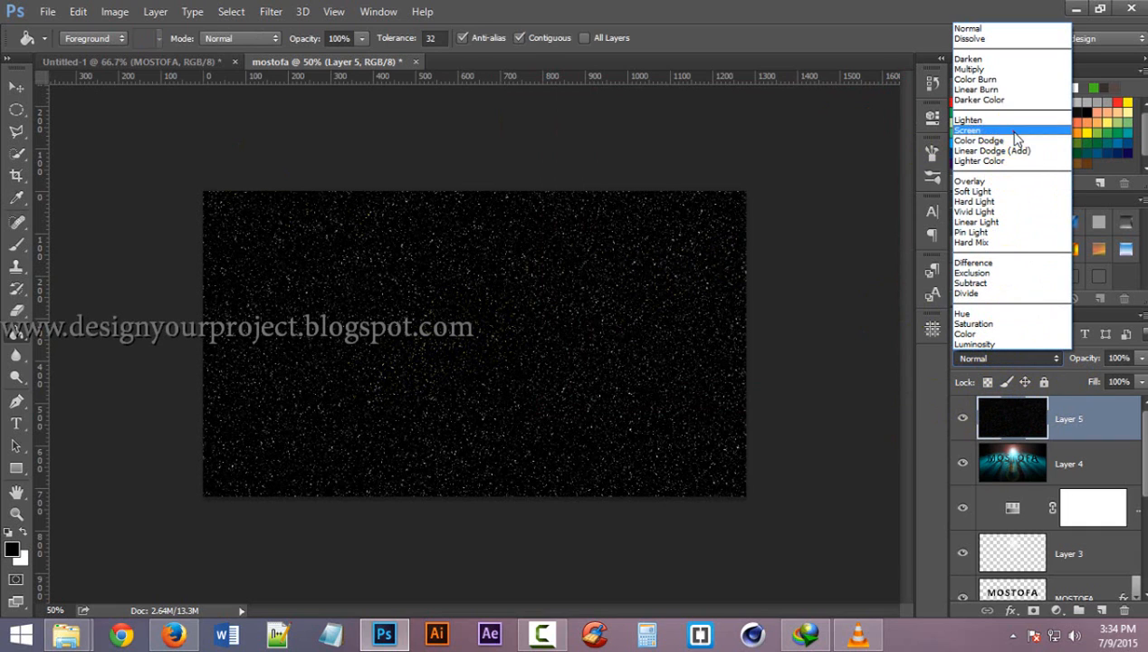
{"action": "left_click", "coordinate": [982, 129]}
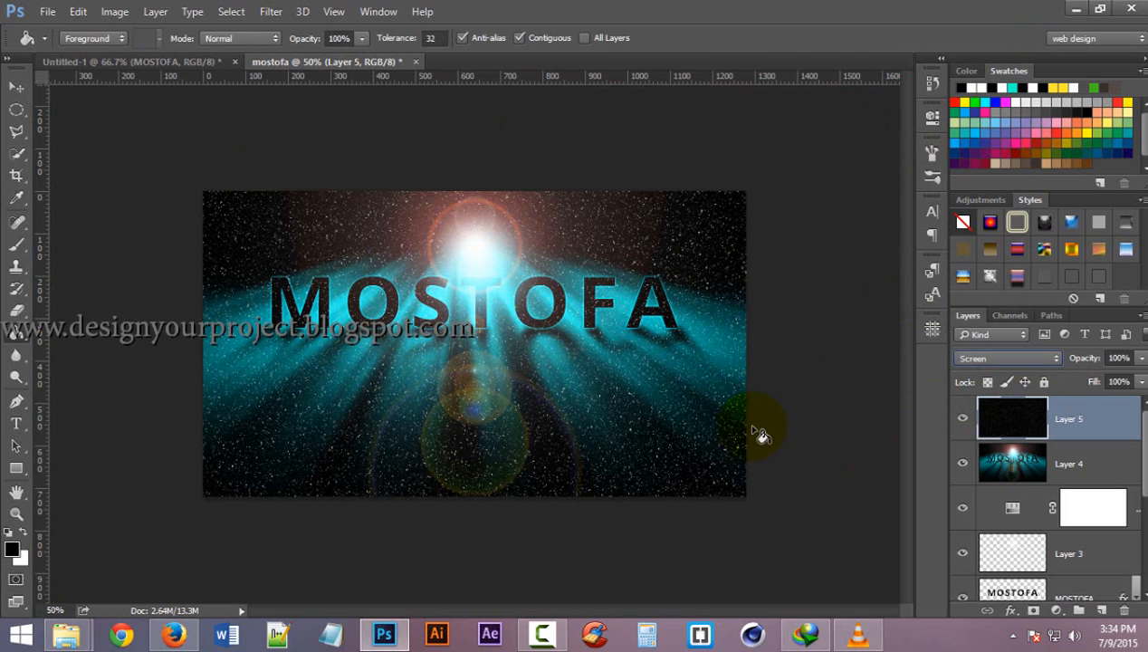
{"action": "left_click", "coordinate": [989, 361]}
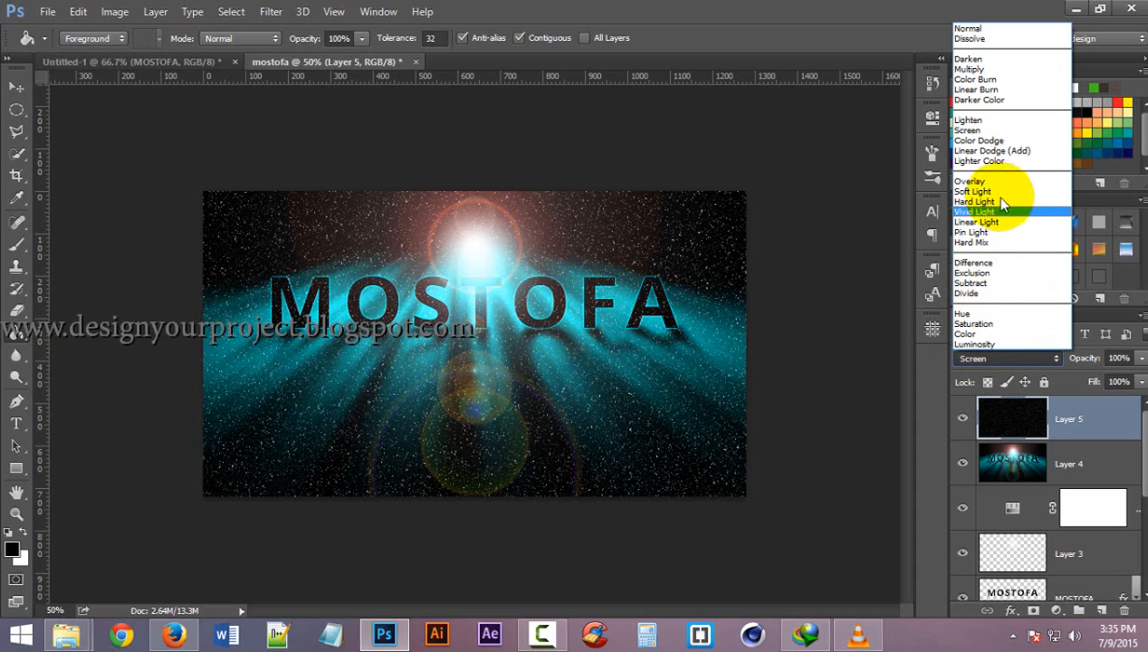
{"action": "left_click", "coordinate": [996, 140]}
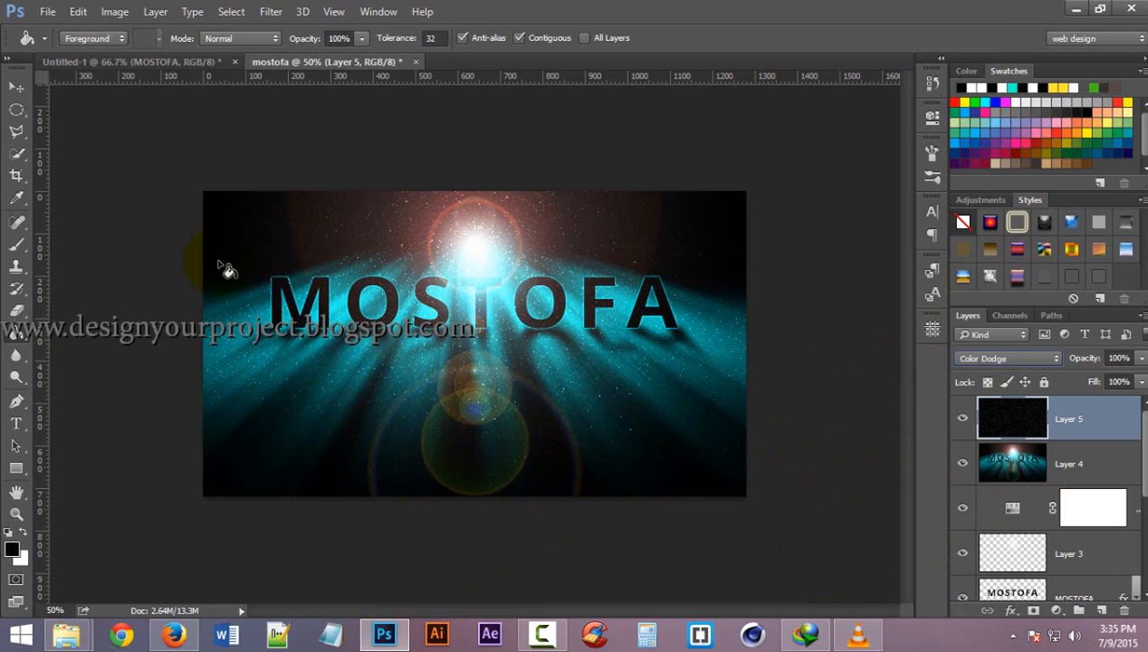
Step: Compare the specks on and around the letters with those in the finished example document, and return to the working document
{"action": "left_click", "coordinate": [16, 87]}
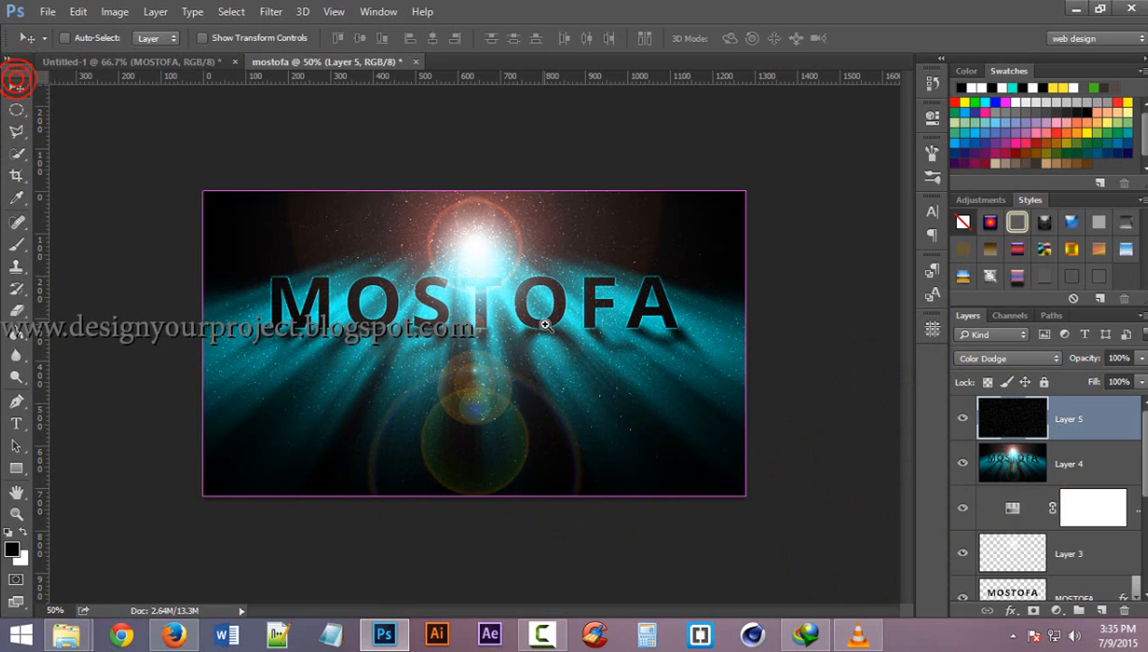
{"action": "scroll", "coordinate": [538, 321], "scroll_direction": "up", "scroll_amount": 2}
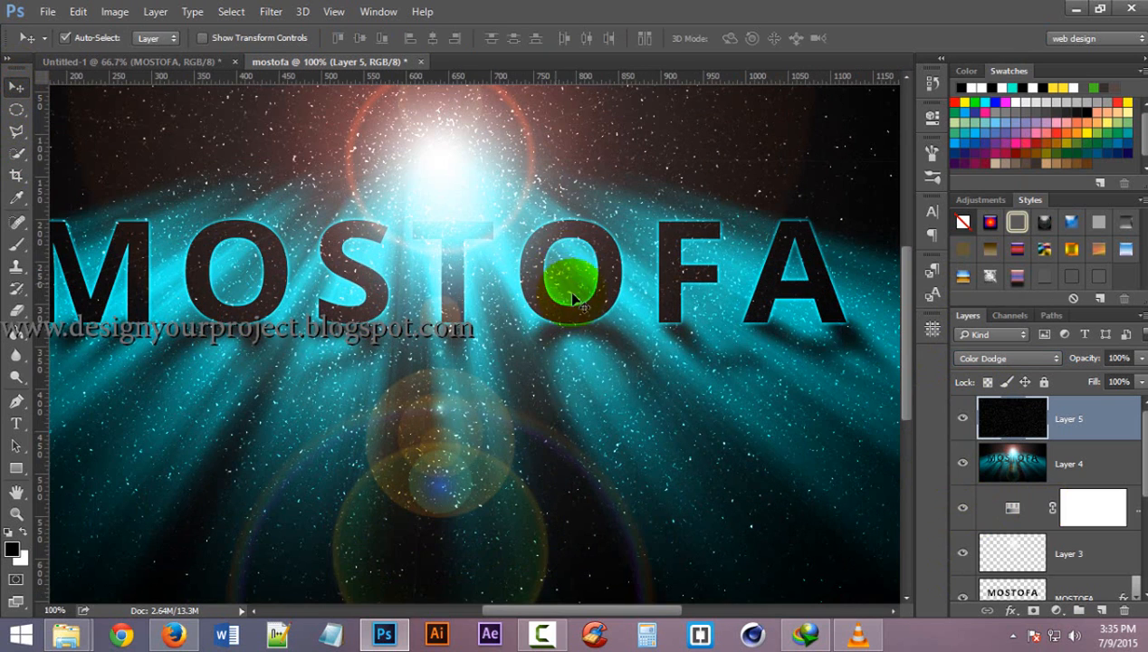
{"action": "left_click", "coordinate": [147, 59]}
{"action": "left_click", "coordinate": [340, 270], "text": "ctrl"}
{"action": "left_click", "coordinate": [346, 275], "text": "ctrl"}
{"action": "left_click", "coordinate": [354, 280], "text": "ctrl"}
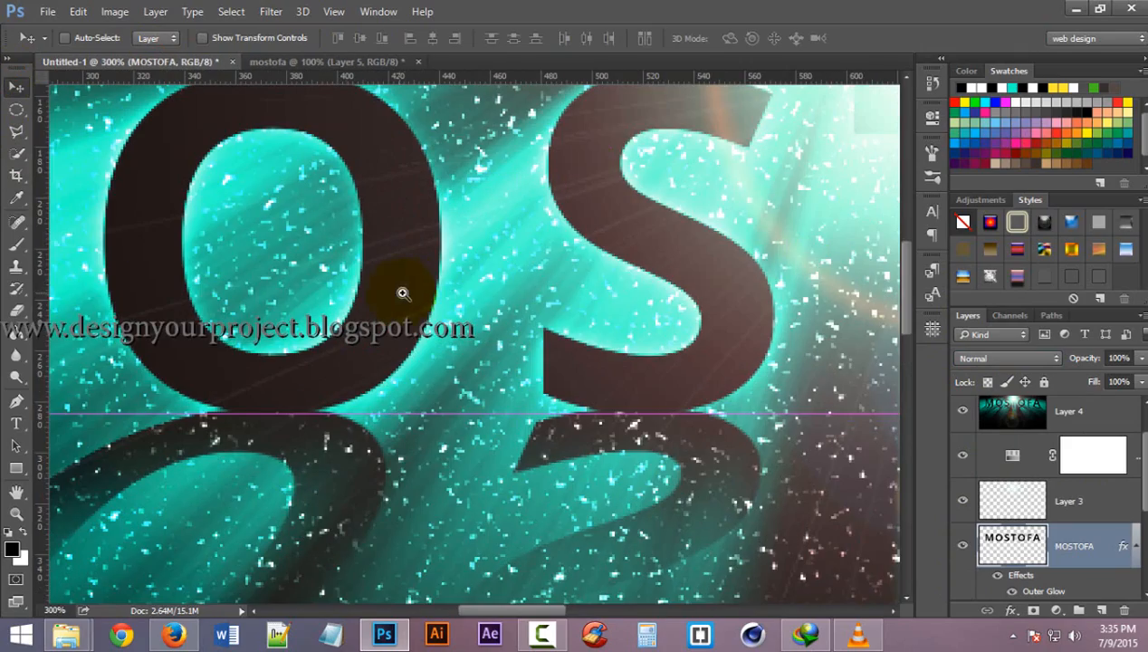
{"action": "left_click", "coordinate": [618, 282], "text": "alt"}
{"action": "left_click", "coordinate": [623, 285], "text": "alt"}
{"action": "left_click", "coordinate": [623, 283], "text": "alt"}
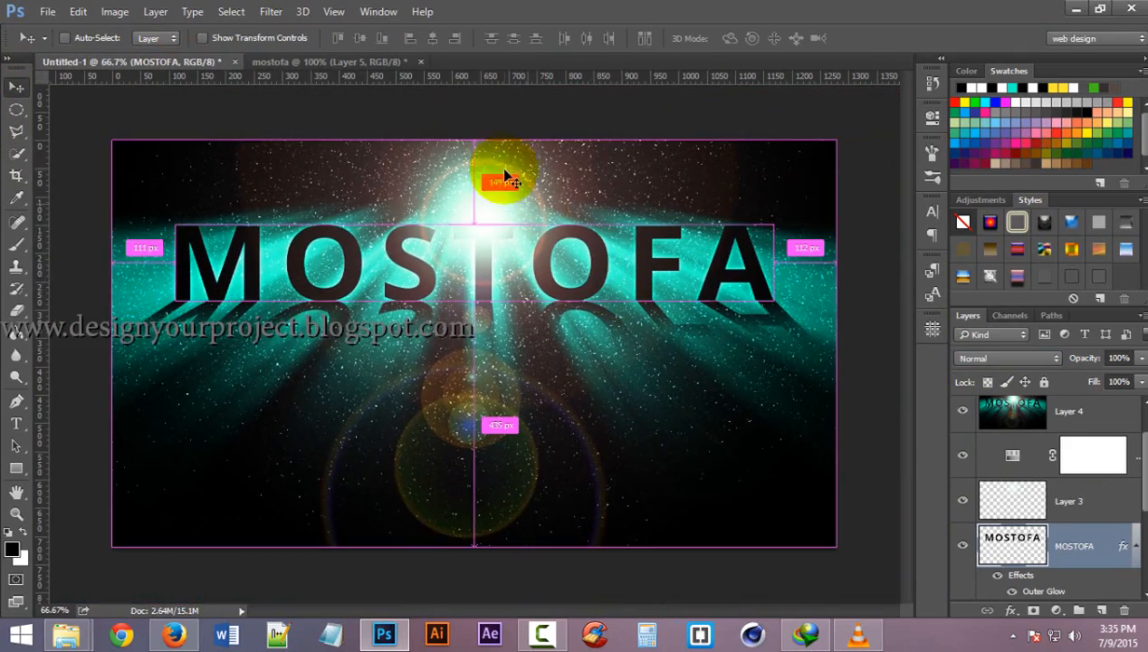
{"action": "left_click", "coordinate": [324, 61]}
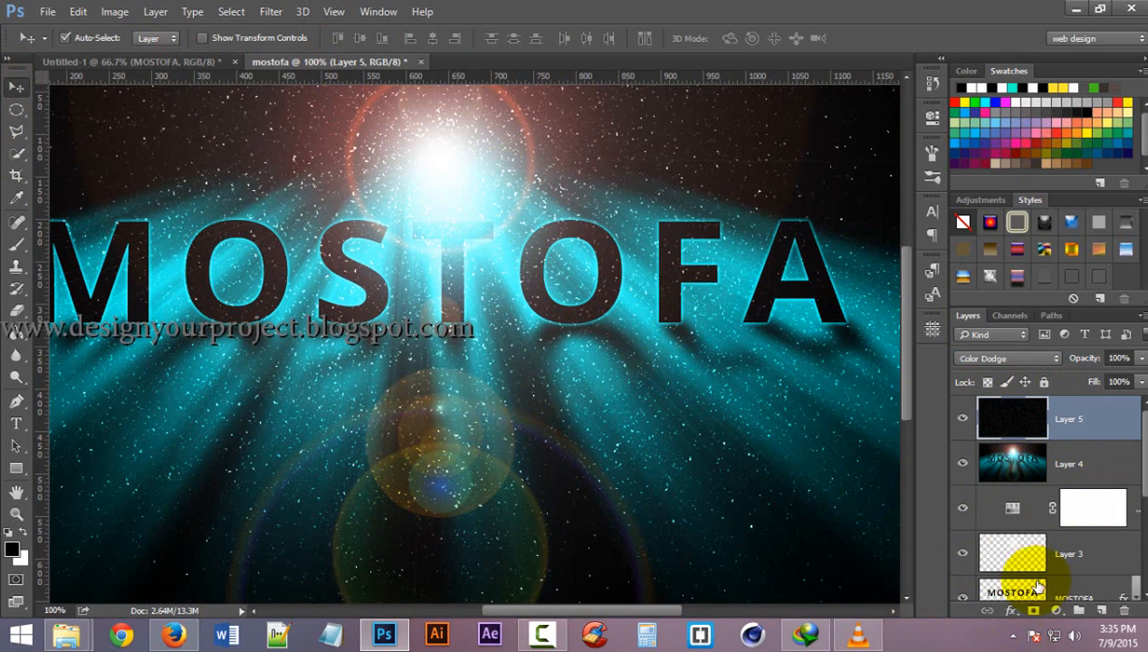
Step: Load the text layer's letter shapes as a selection and add a layer mask from it to the noise layer
{"action": "scroll", "coordinate": [1014, 579], "scroll_direction": "down", "scroll_amount": 2}
{"action": "left_click", "coordinate": [1018, 509], "text": "ctrl"}
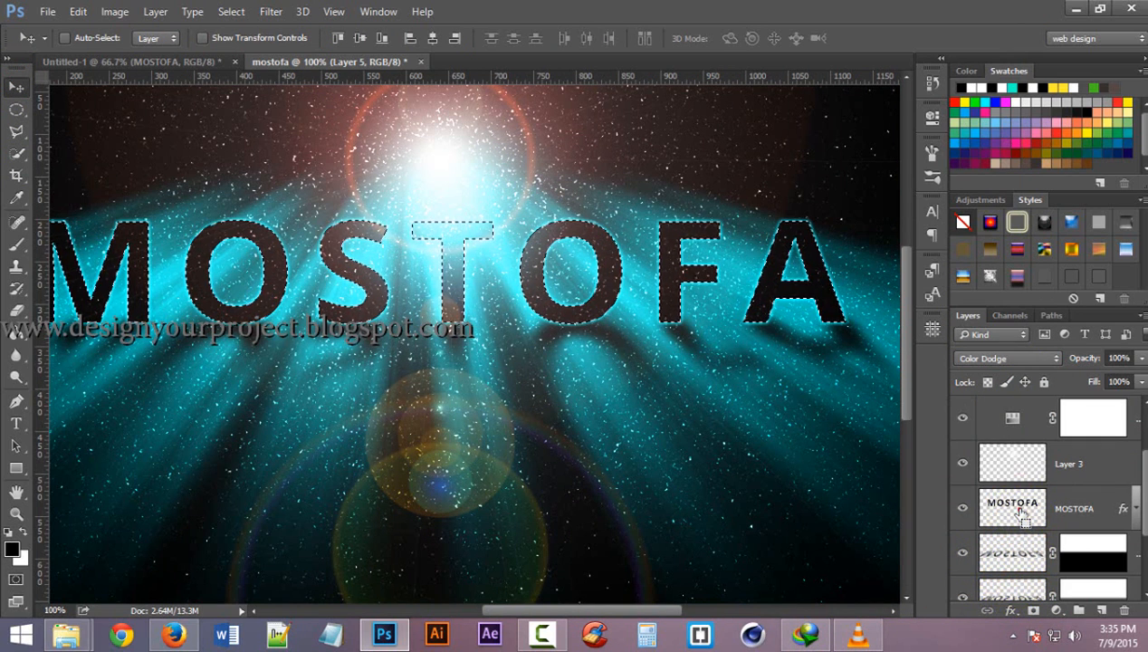
{"action": "scroll", "coordinate": [1119, 489], "scroll_direction": "up", "scroll_amount": 2}
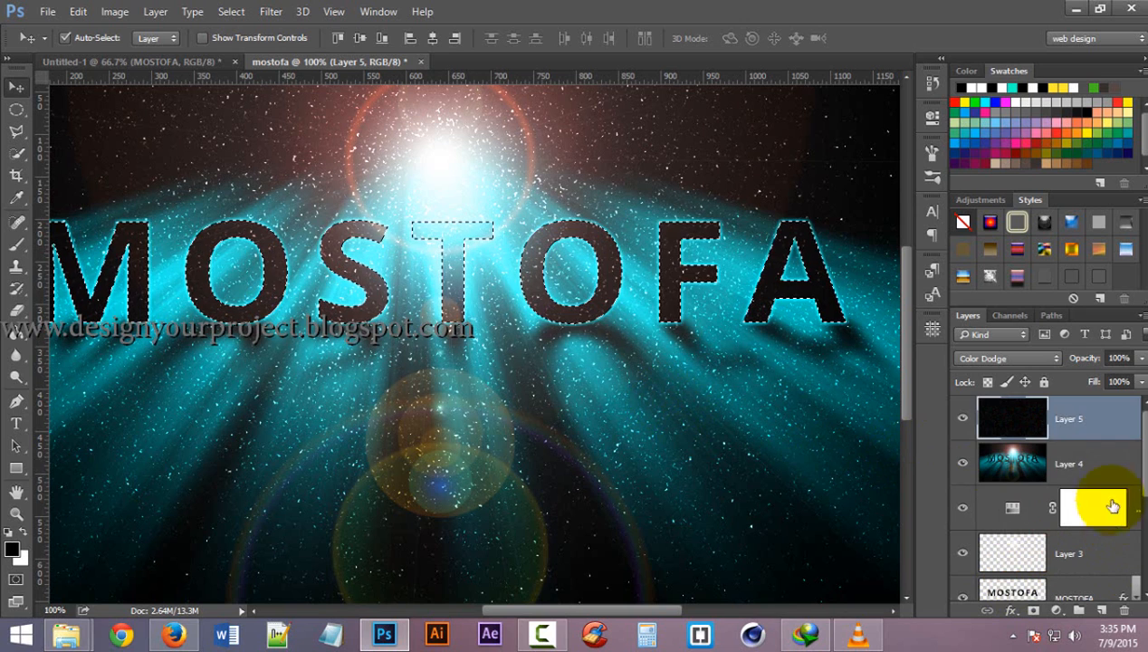
{"action": "scroll", "coordinate": [1114, 429], "scroll_direction": "down", "scroll_amount": 2}
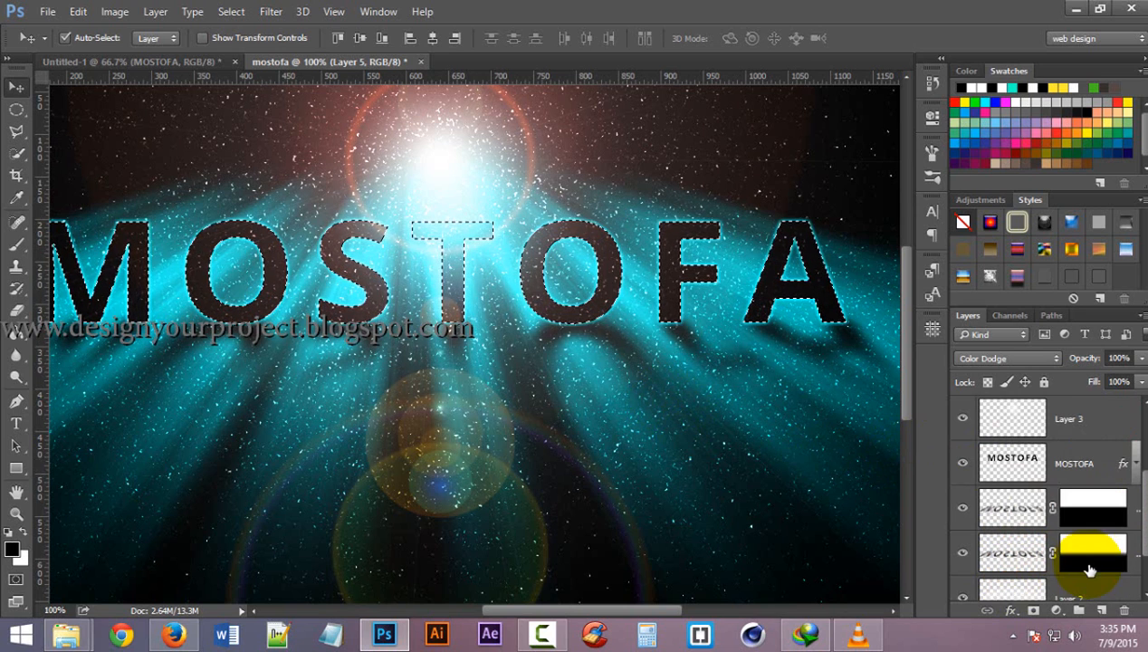
{"action": "left_click", "coordinate": [1033, 612]}
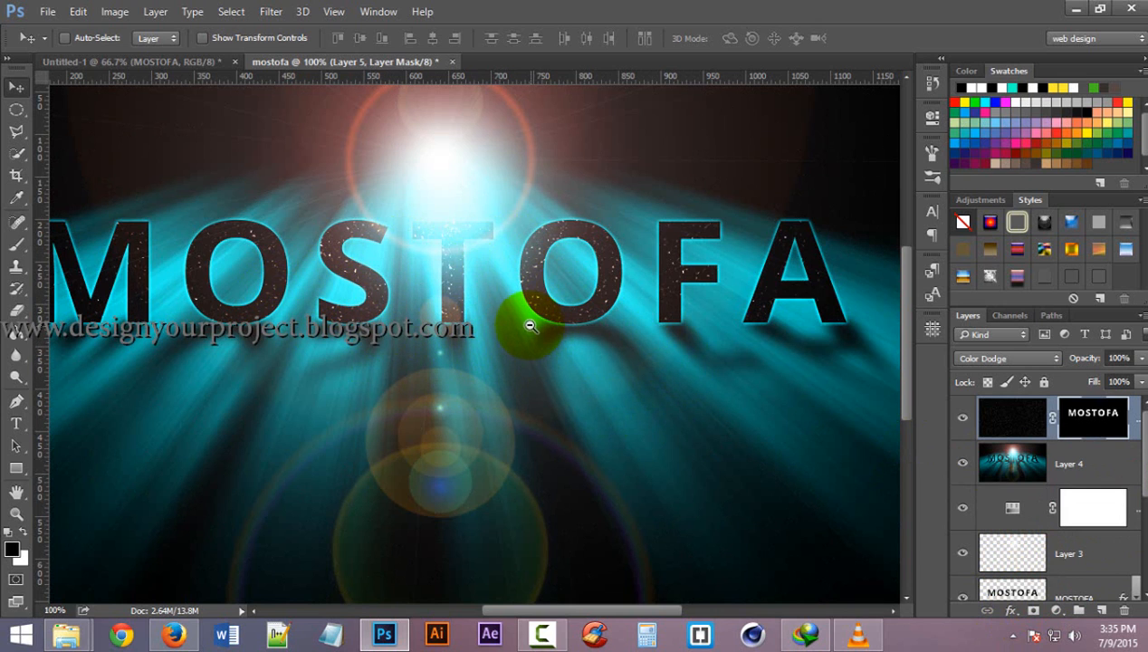
{"action": "key", "text": "ctrl+minus"}
{"action": "key", "text": "ctrl+minus"}
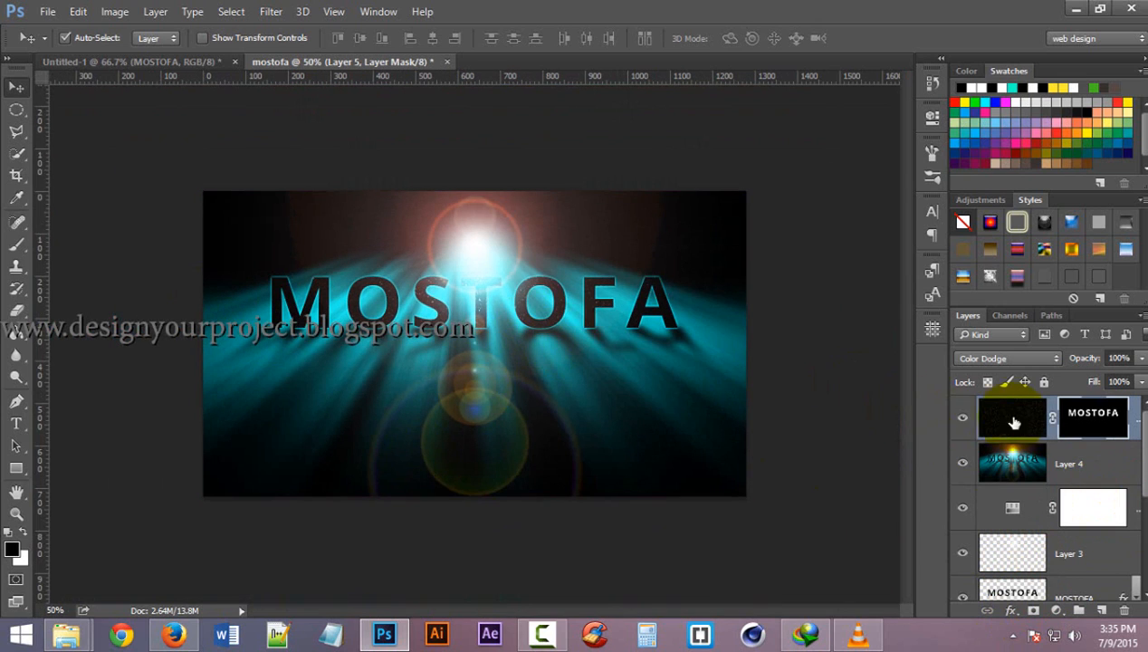
Step: Invert the noise layer's mask so the white specks are hidden inside the letters, and inspect the lettering up close
{"action": "left_click", "coordinate": [116, 12]}
{"action": "mouse_move", "coordinate": [205, 54]}
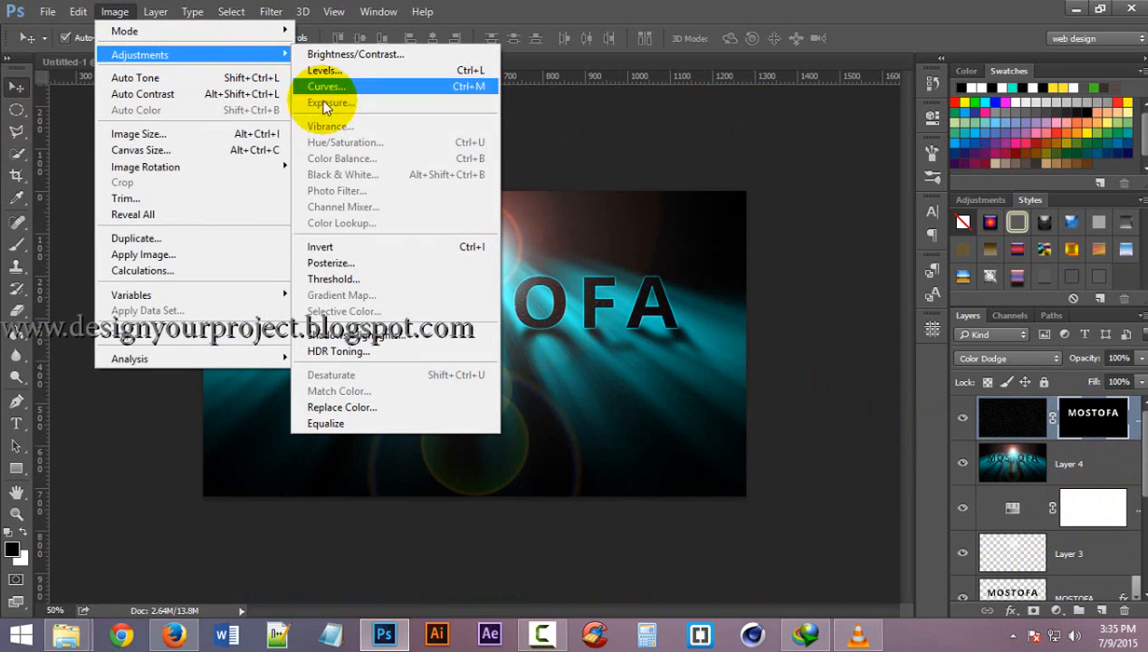
{"action": "left_click", "coordinate": [380, 246]}
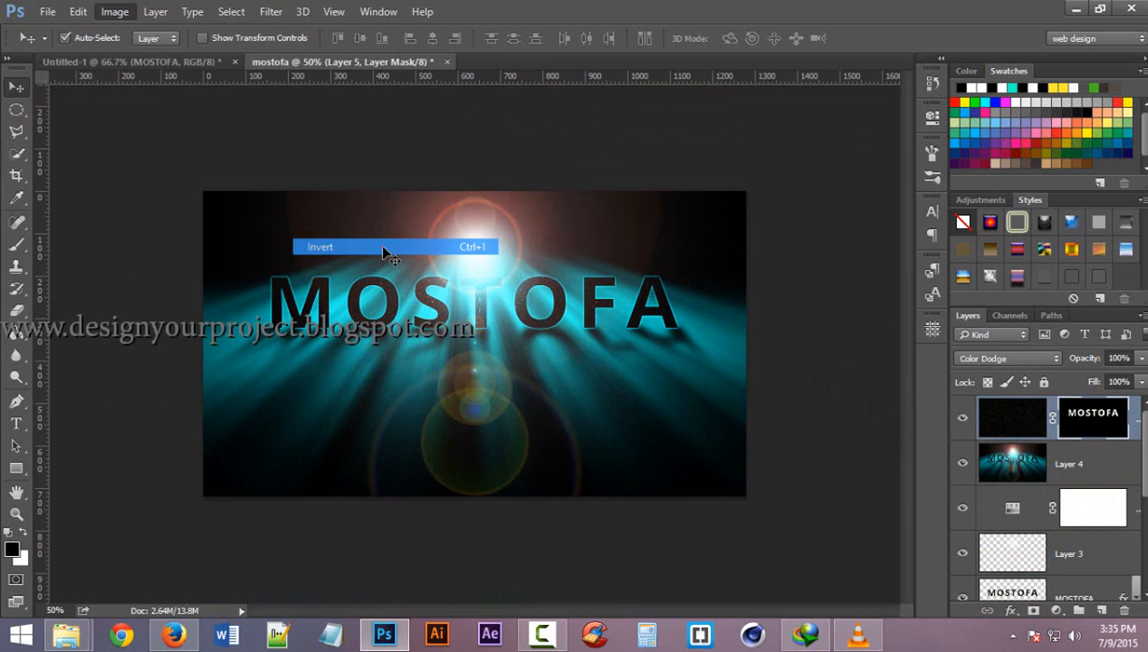
{"action": "left_click", "coordinate": [334, 308], "text": "ctrl"}
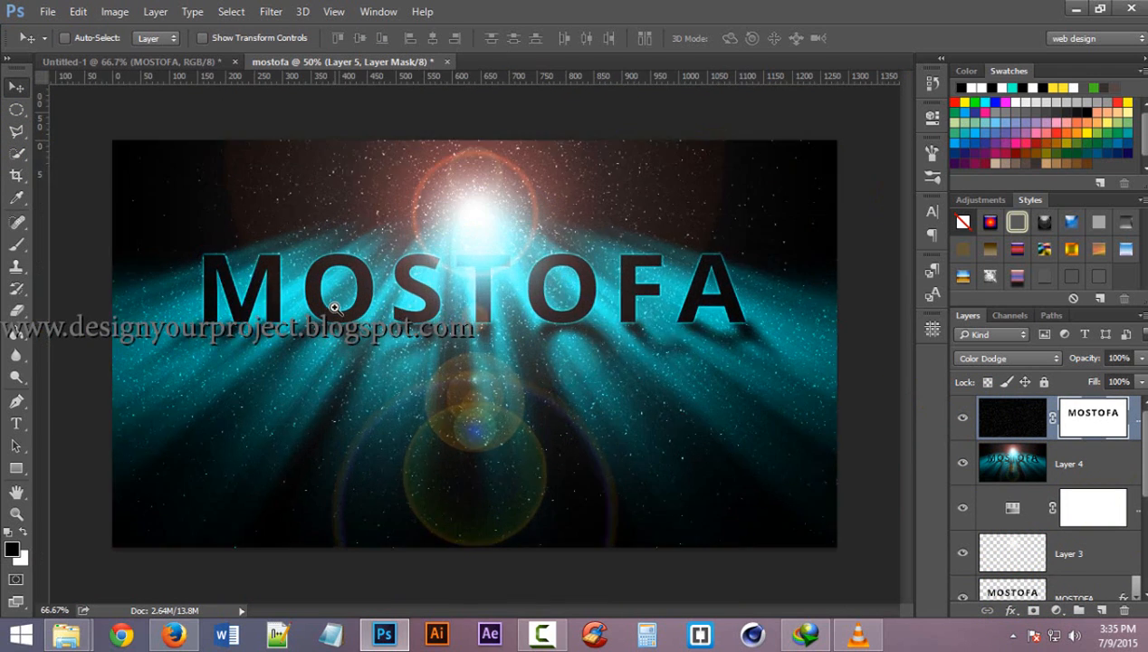
{"action": "left_click", "coordinate": [334, 308], "text": "ctrl"}
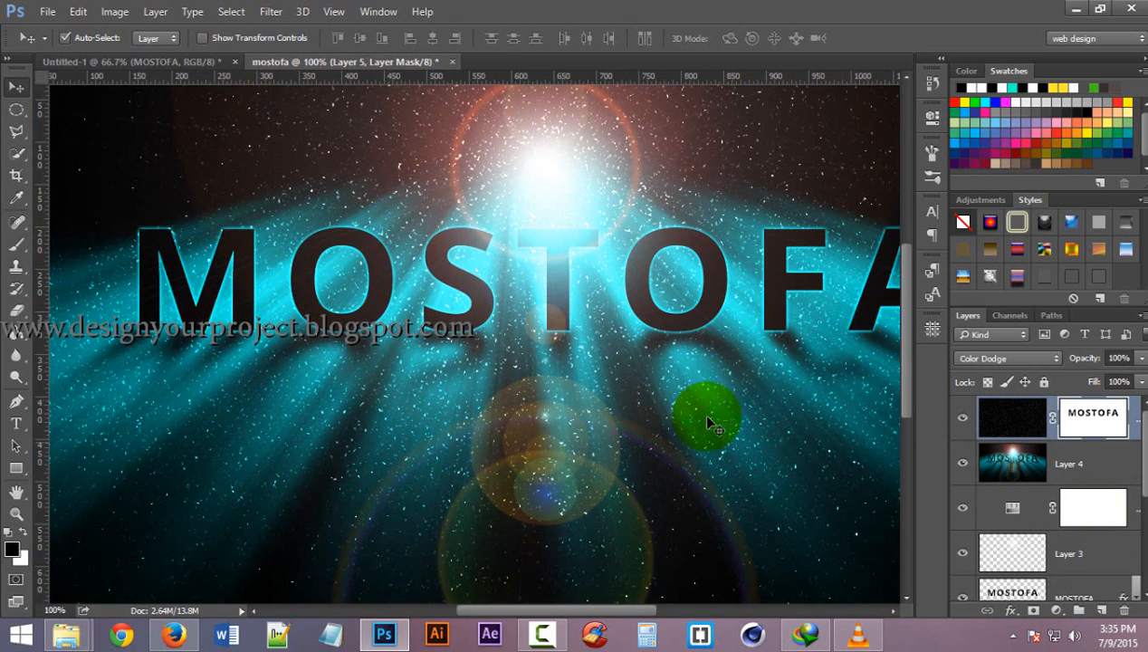
{"action": "left_click", "coordinate": [595, 344], "text": "alt"}
{"action": "left_click", "coordinate": [595, 344], "text": "alt"}
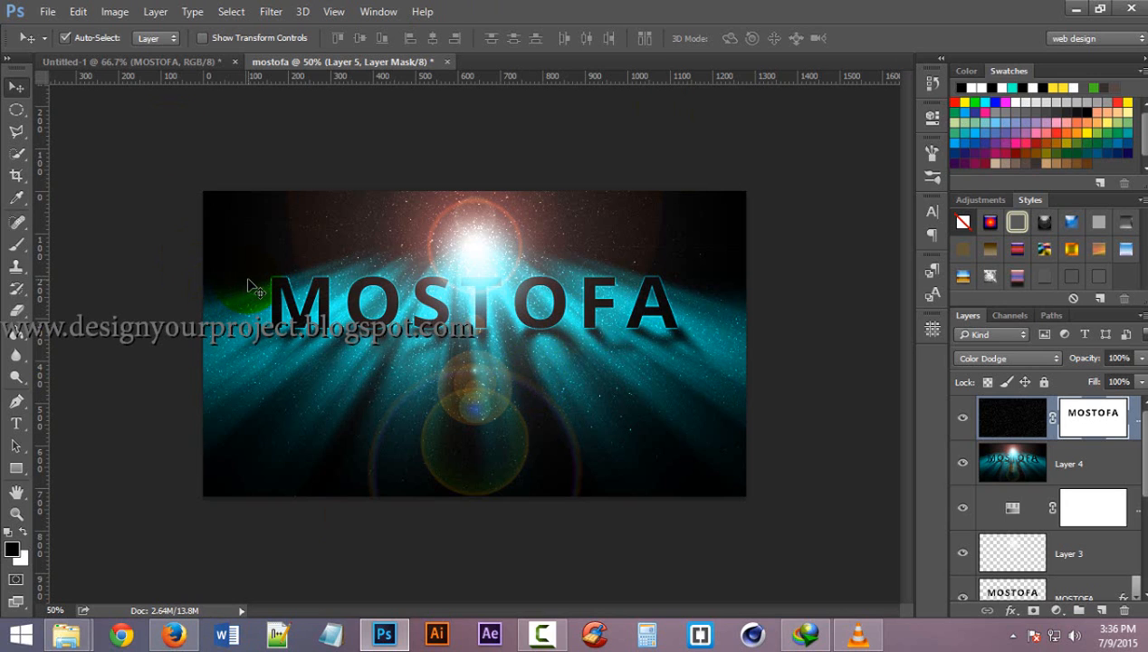
Step: Switch to Firefox and look through the "Design your project" Facebook group page and the YouTube channel's home page
{"action": "left_click", "coordinate": [175, 638]}
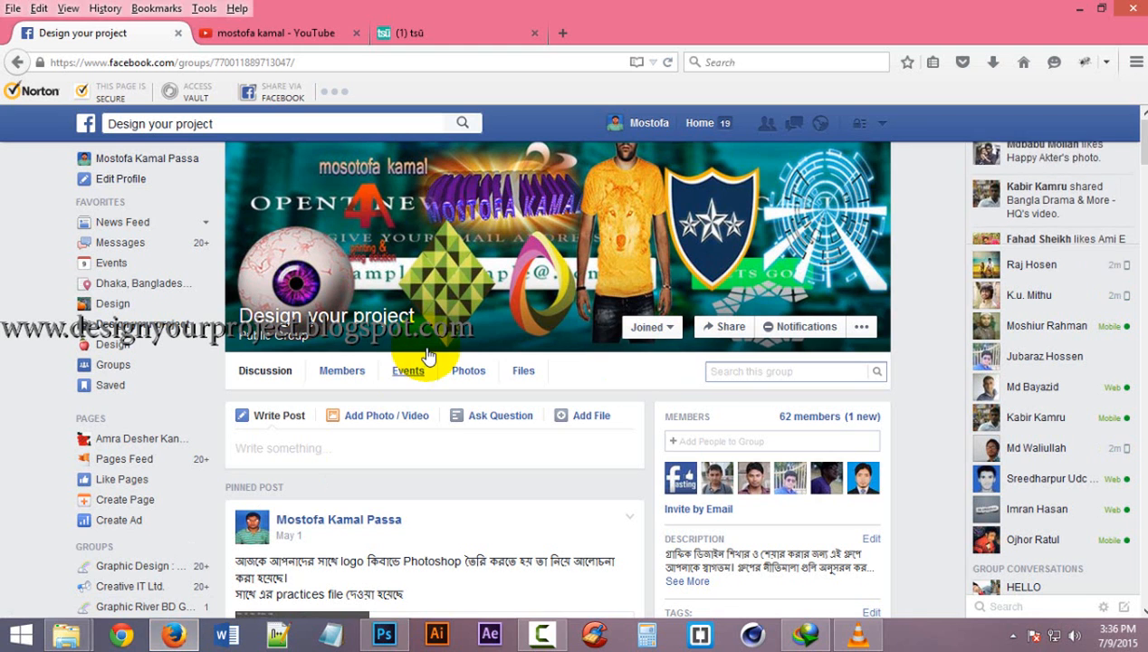
{"action": "scroll", "coordinate": [410, 376], "scroll_direction": "down", "scroll_amount": 2}
{"action": "scroll", "coordinate": [410, 388], "scroll_direction": "up", "scroll_amount": 2}
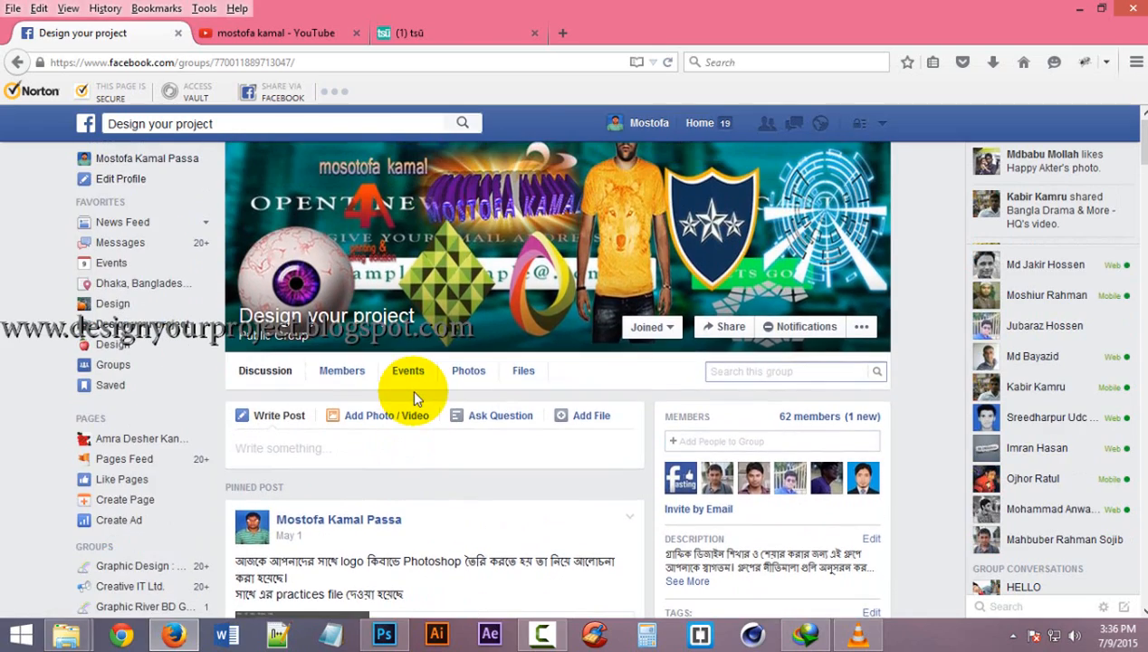
{"action": "scroll", "coordinate": [270, 342], "scroll_direction": "down", "scroll_amount": 3}
{"action": "left_click", "coordinate": [285, 34]}
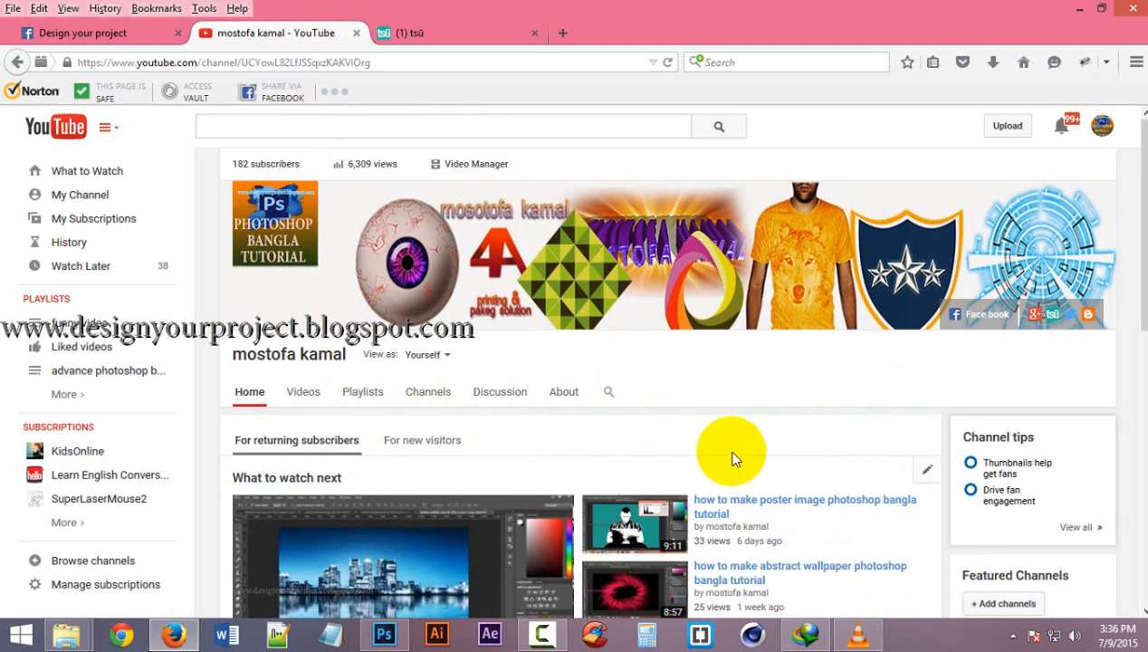
{"action": "scroll", "coordinate": [588, 431], "scroll_direction": "down", "scroll_amount": 1}
{"action": "scroll", "coordinate": [587, 430], "scroll_direction": "down", "scroll_amount": 3}
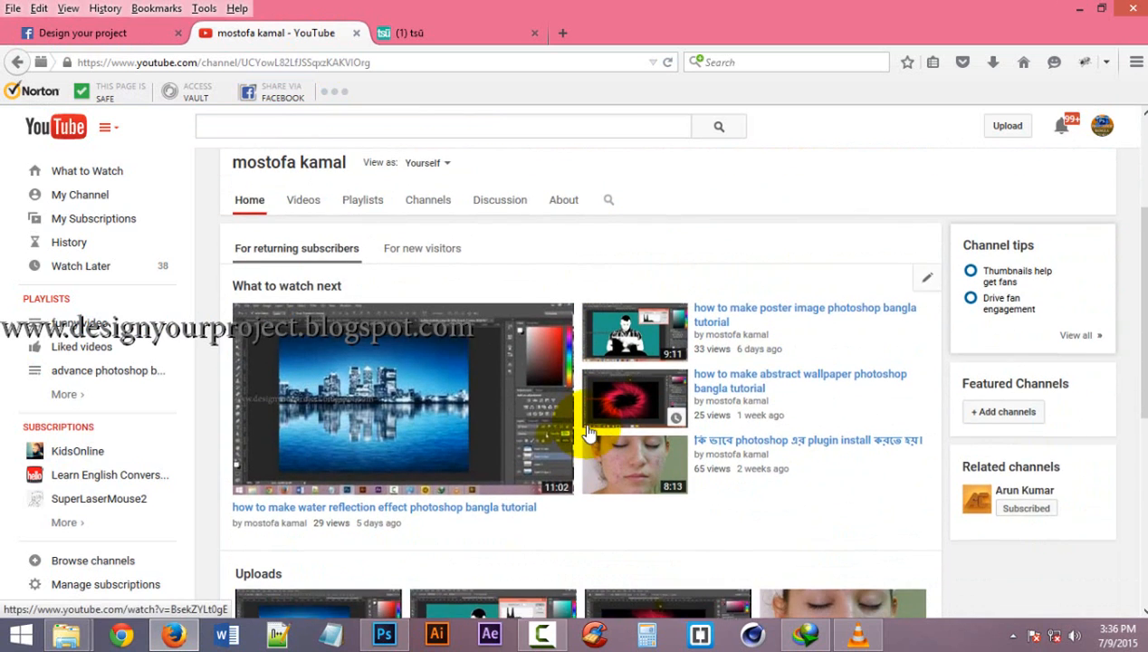
{"action": "scroll", "coordinate": [584, 421], "scroll_direction": "up", "scroll_amount": 4}
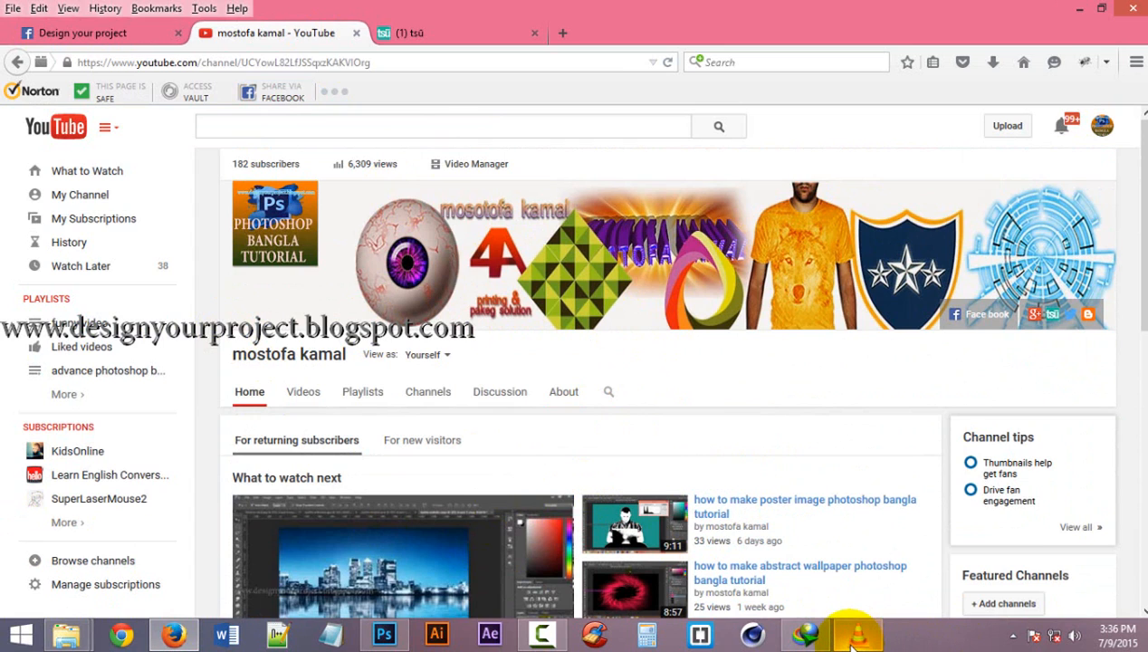
{"action": "mouse_move", "coordinate": [858, 638]}
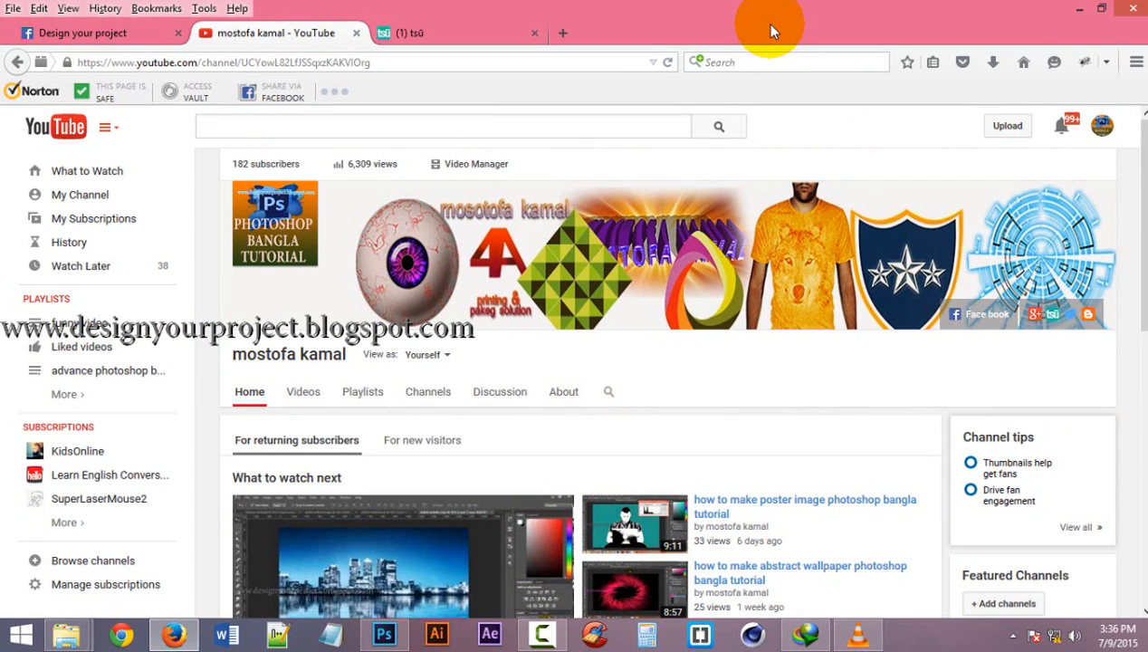
{"action": "key", "text": "Print"}
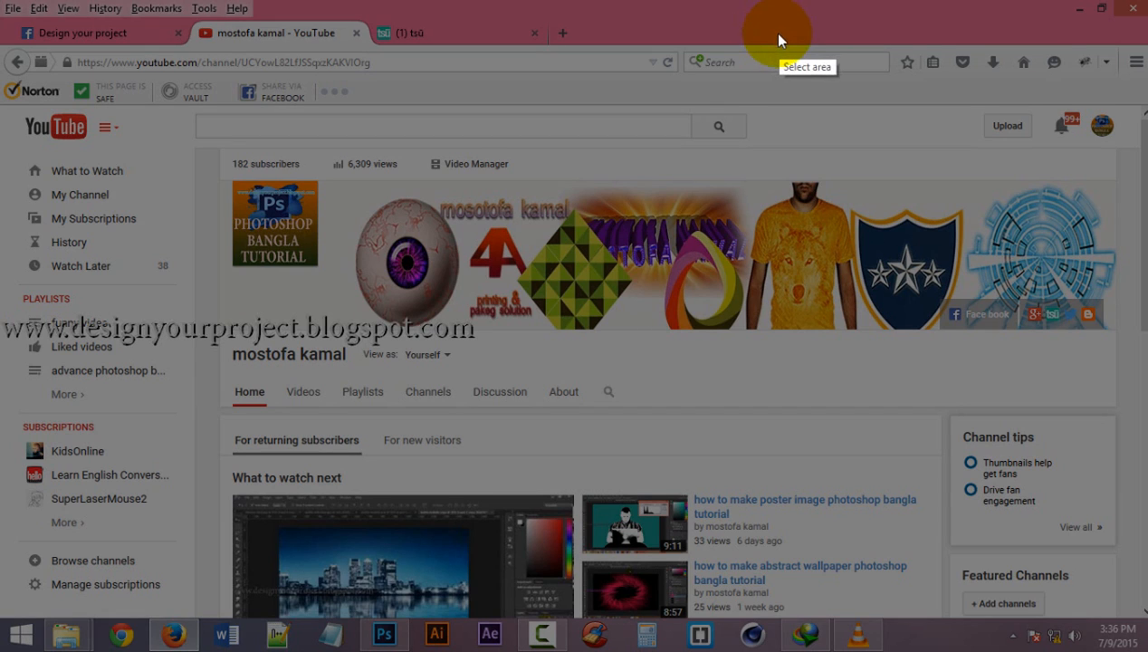